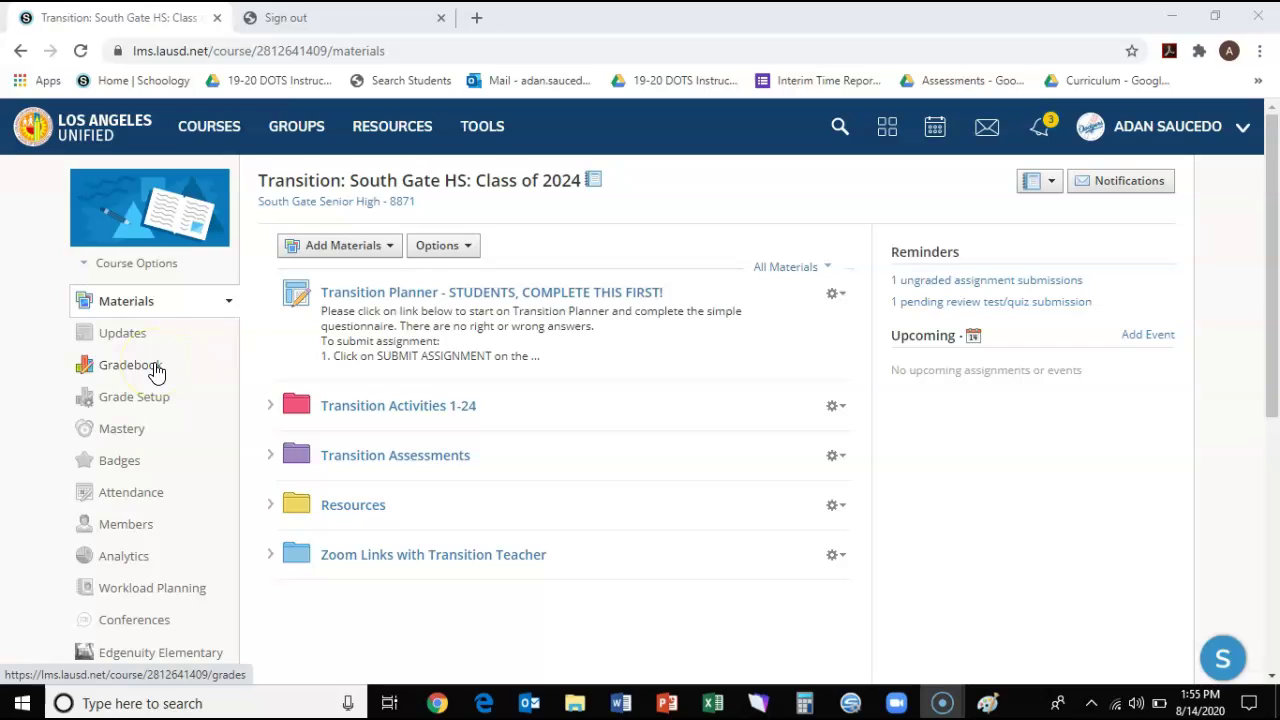
Expand the Transition Activities 1-24 folder, its Career Awareness / Exploration subfolder, and activity folders 1, 2 and 3 inside it.
left_click(272, 408)
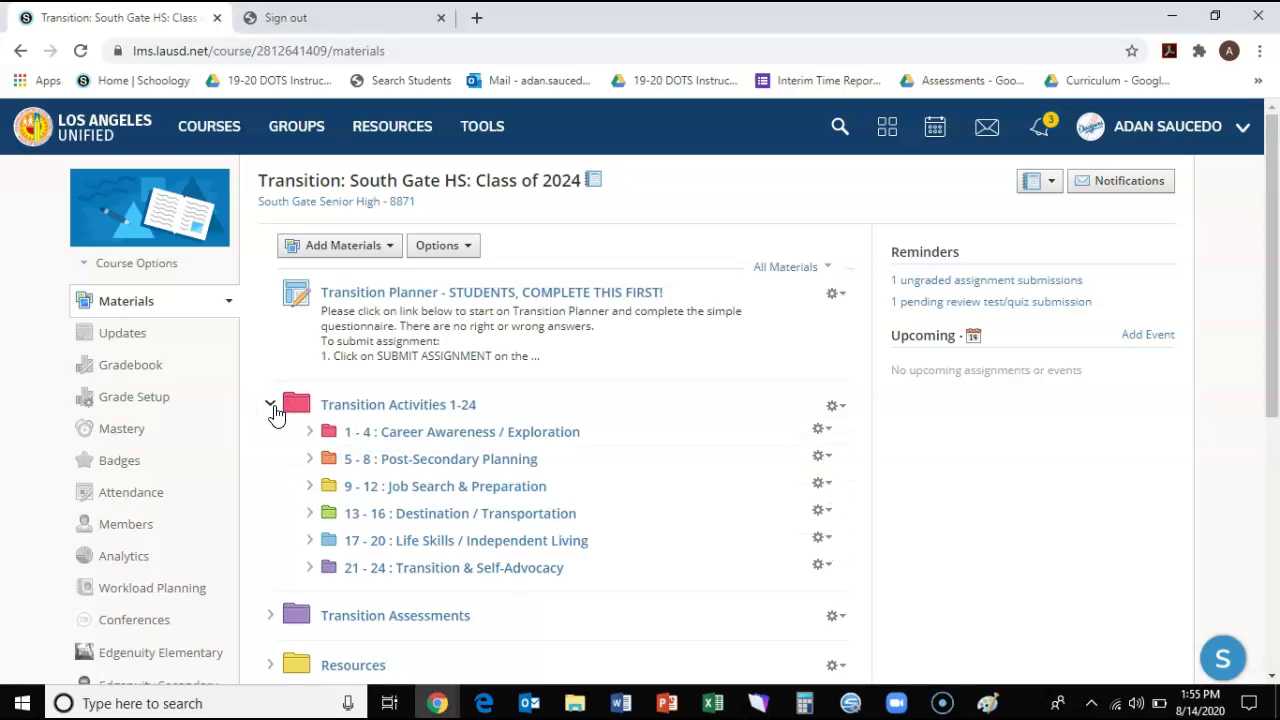
left_click(310, 433)
scroll(400, 410, "down", 2)
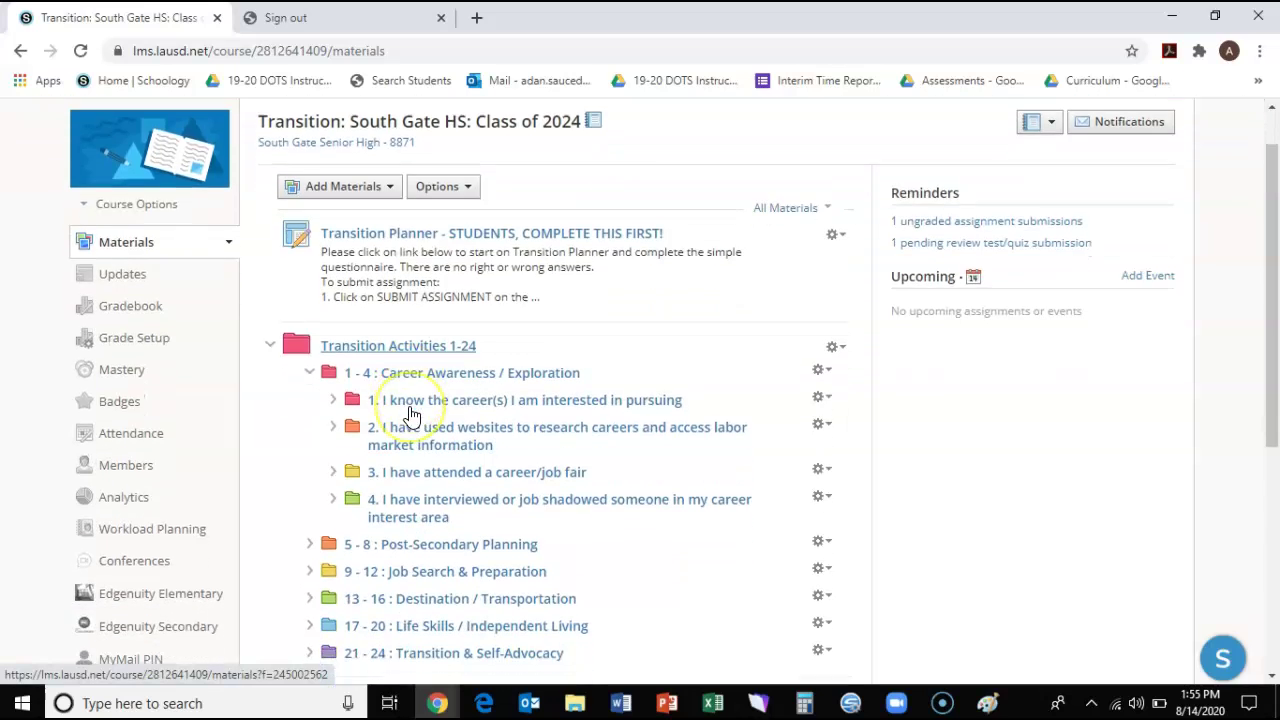
left_click(333, 347)
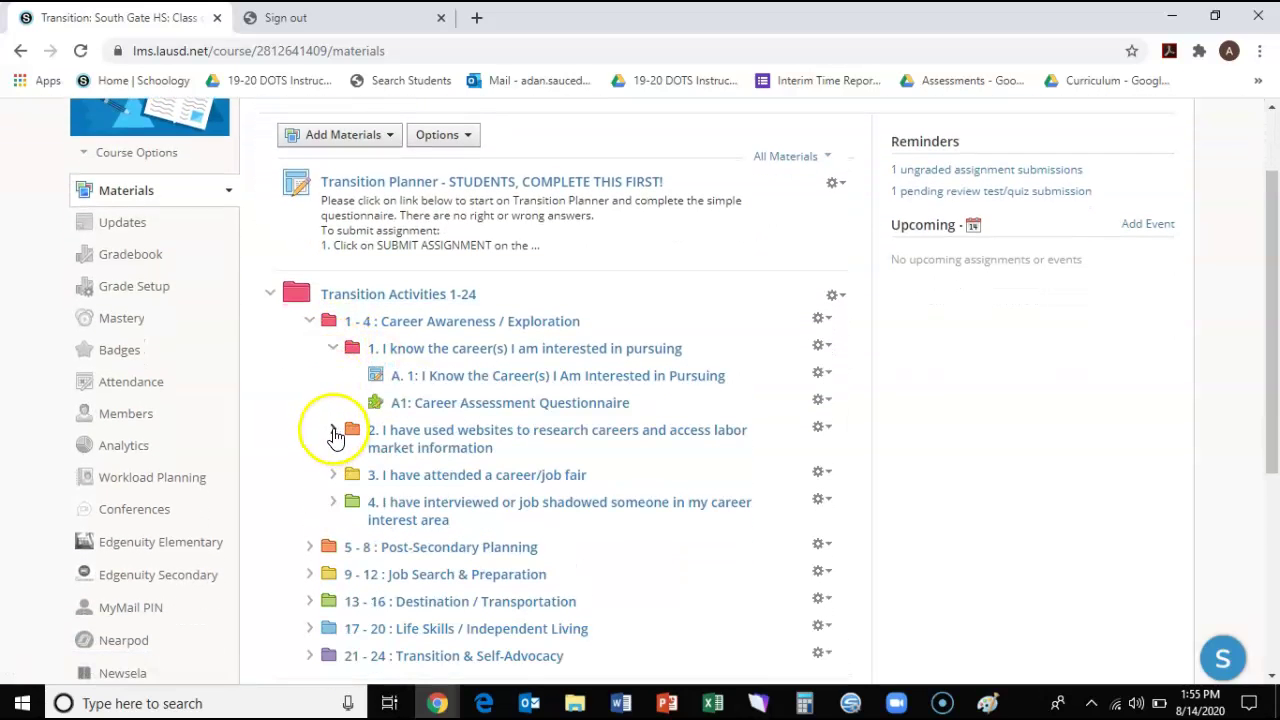
left_click(335, 432)
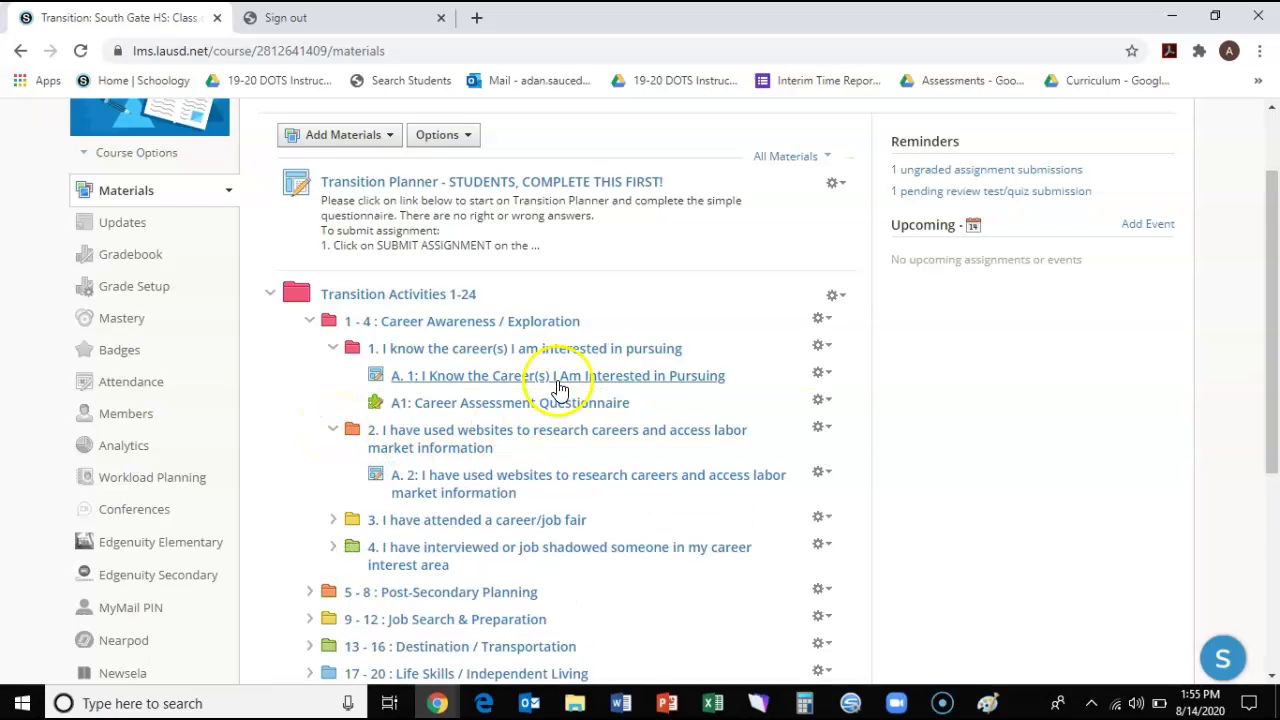
scroll(557, 380, "down", 1)
left_click(333, 410)
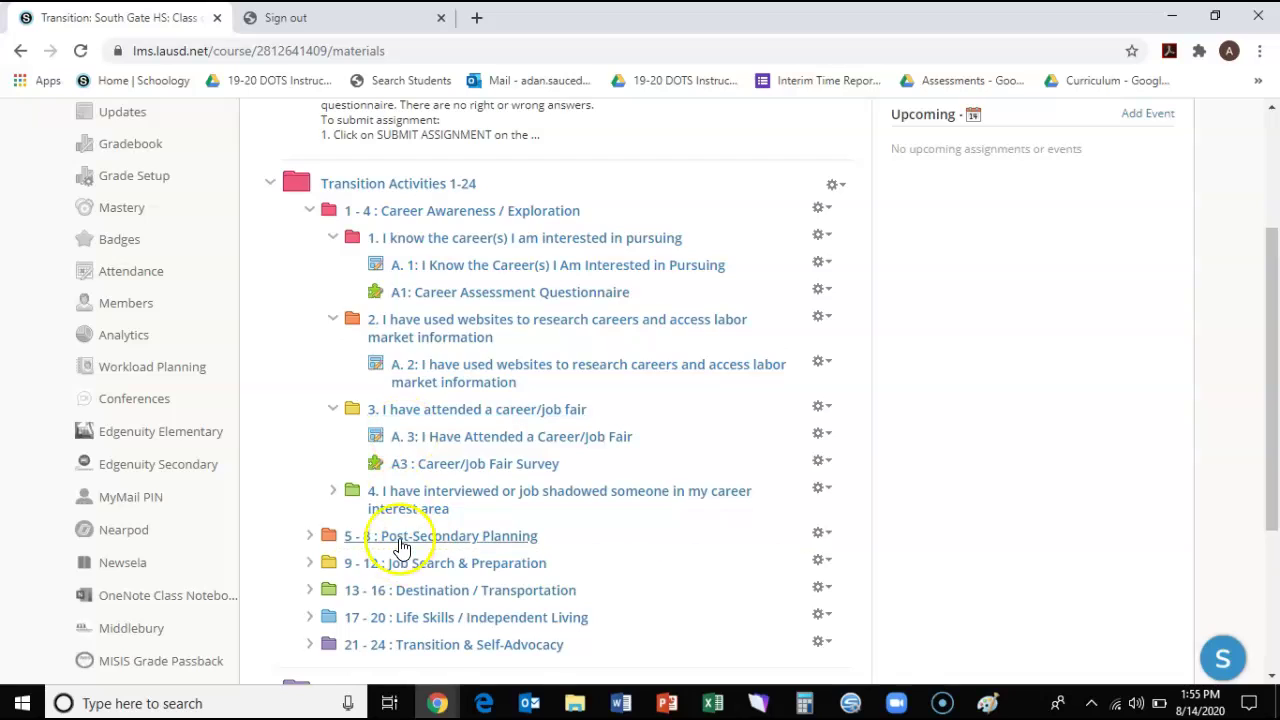
scroll(400, 543, "down", 1)
scroll(428, 437, "down", 1)
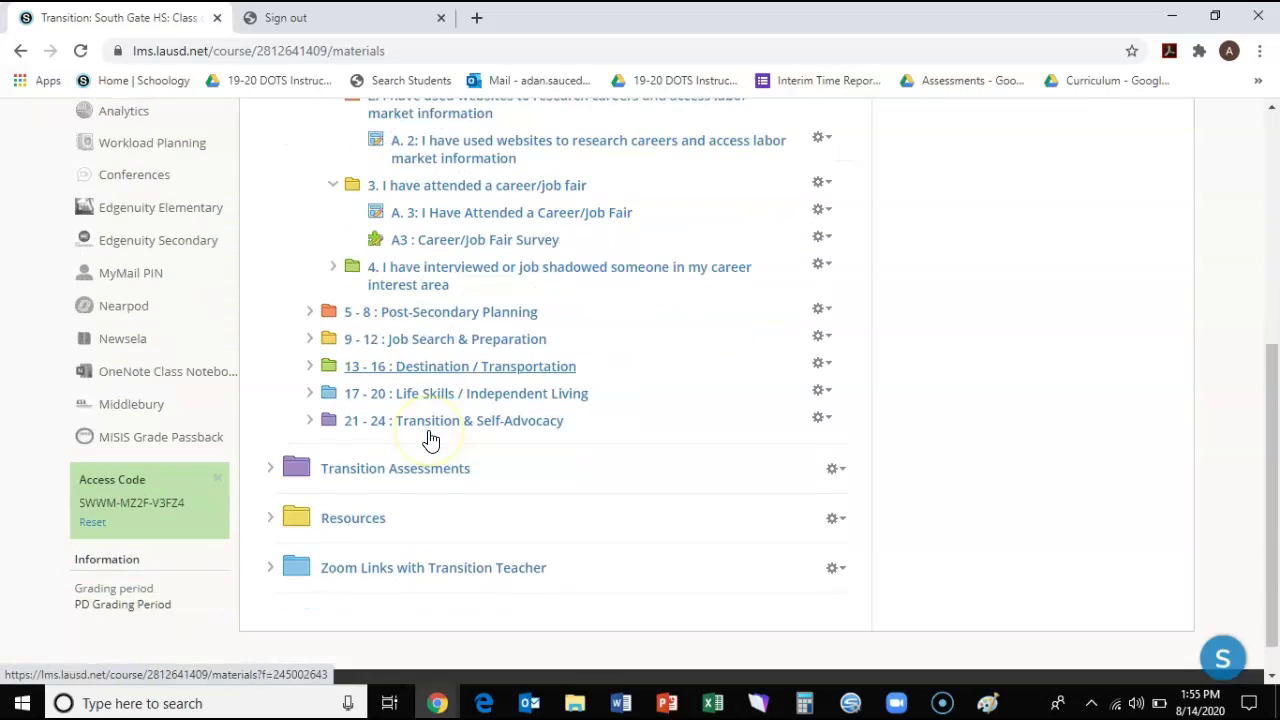
Open the assignment "A. 1: I Know the Career(s) I Am Interested in Pursuing" for editing.
scroll(423, 440, "up", 3)
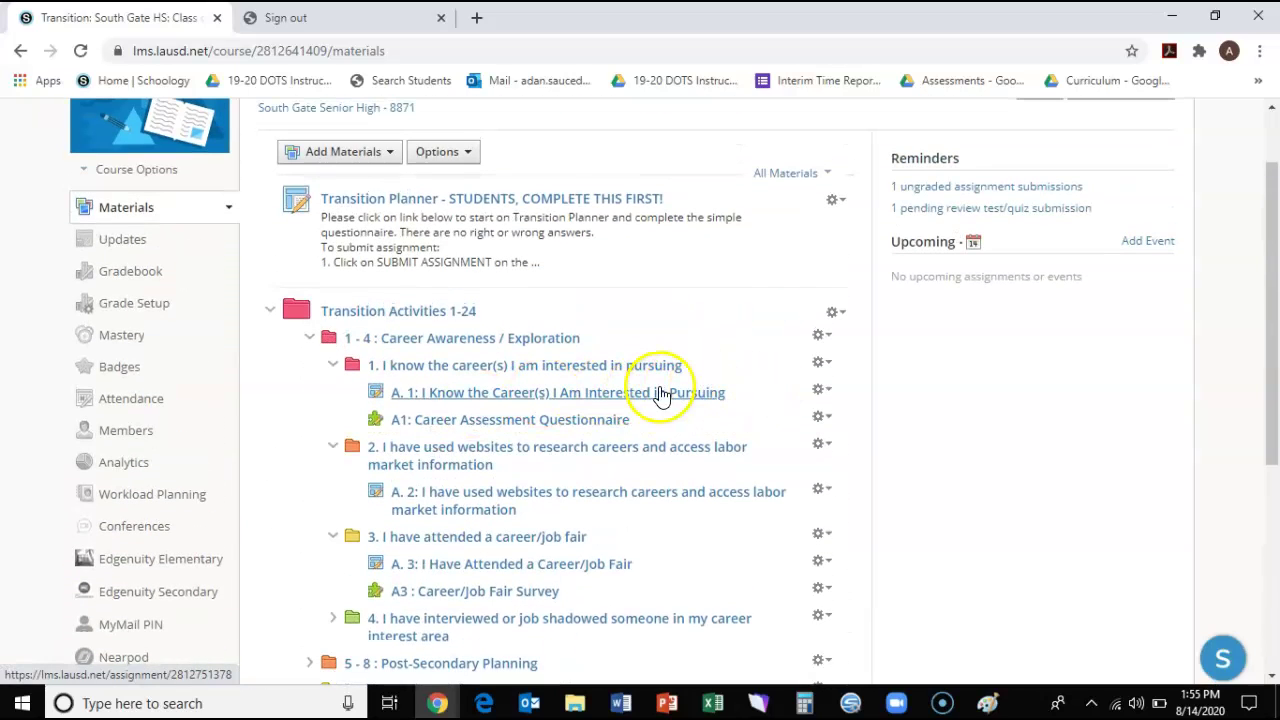
left_click_drag(571, 391, 670, 390)
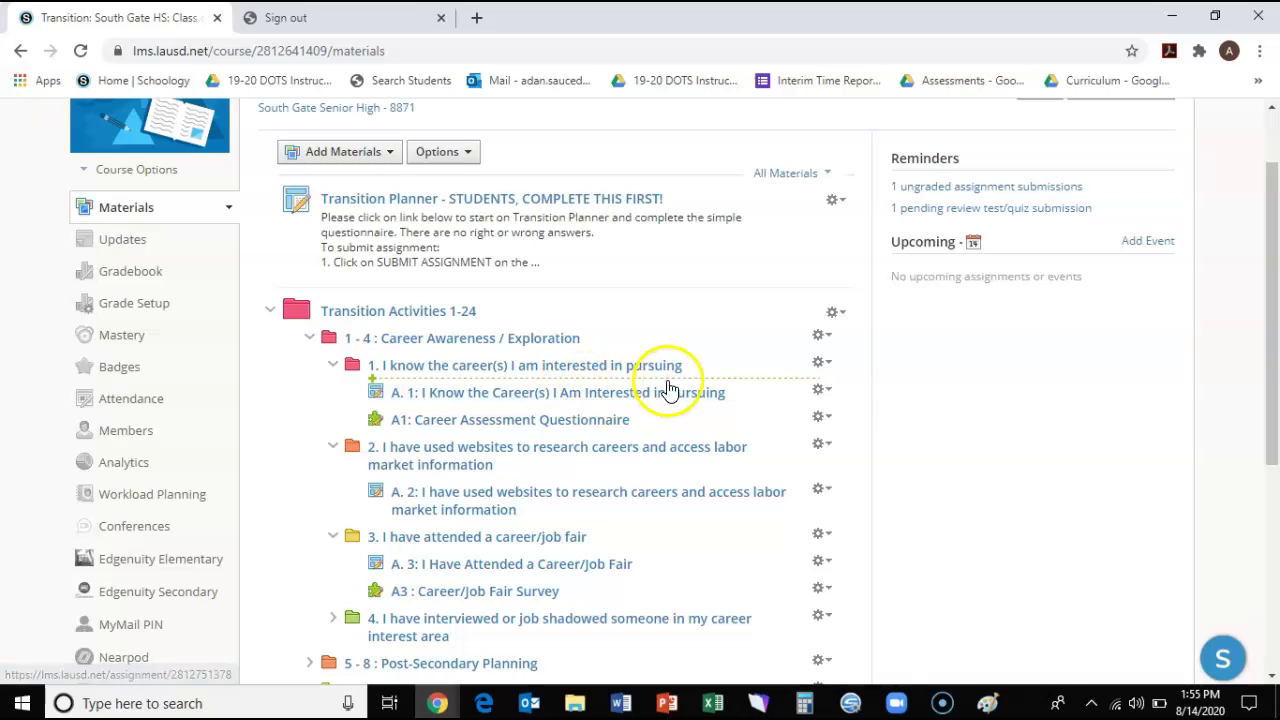
left_click(822, 392)
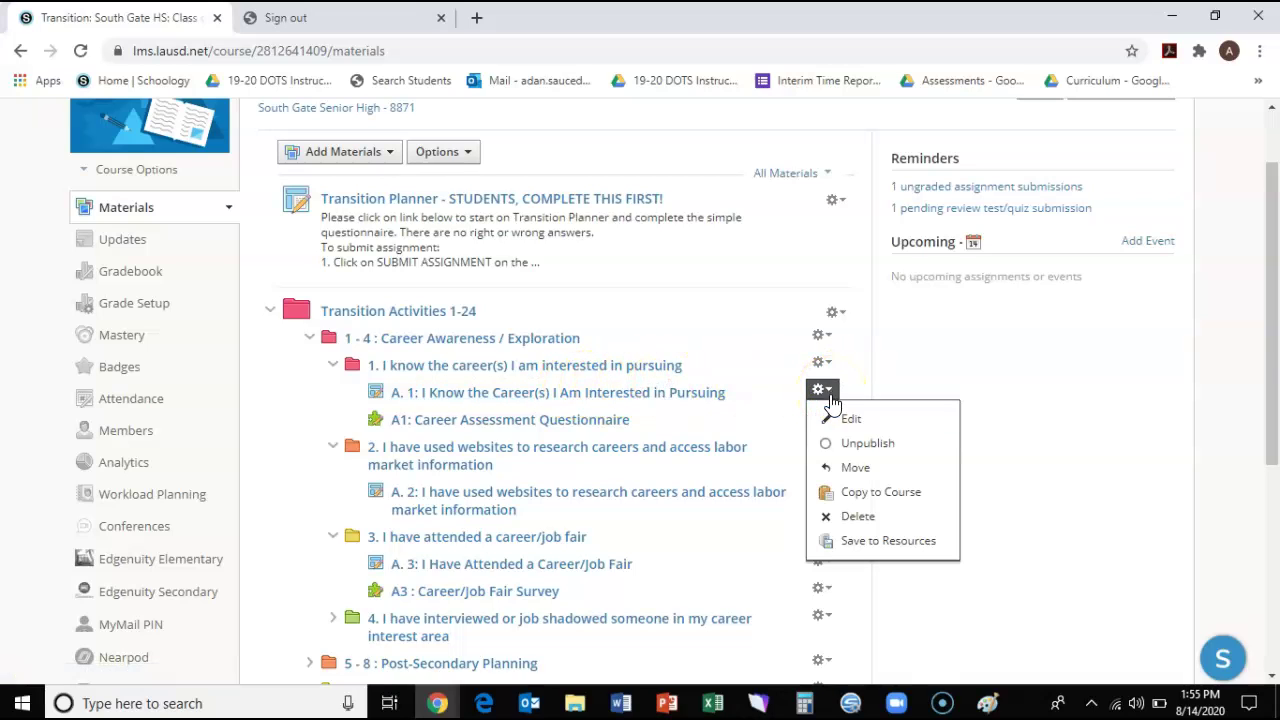
left_click(850, 419)
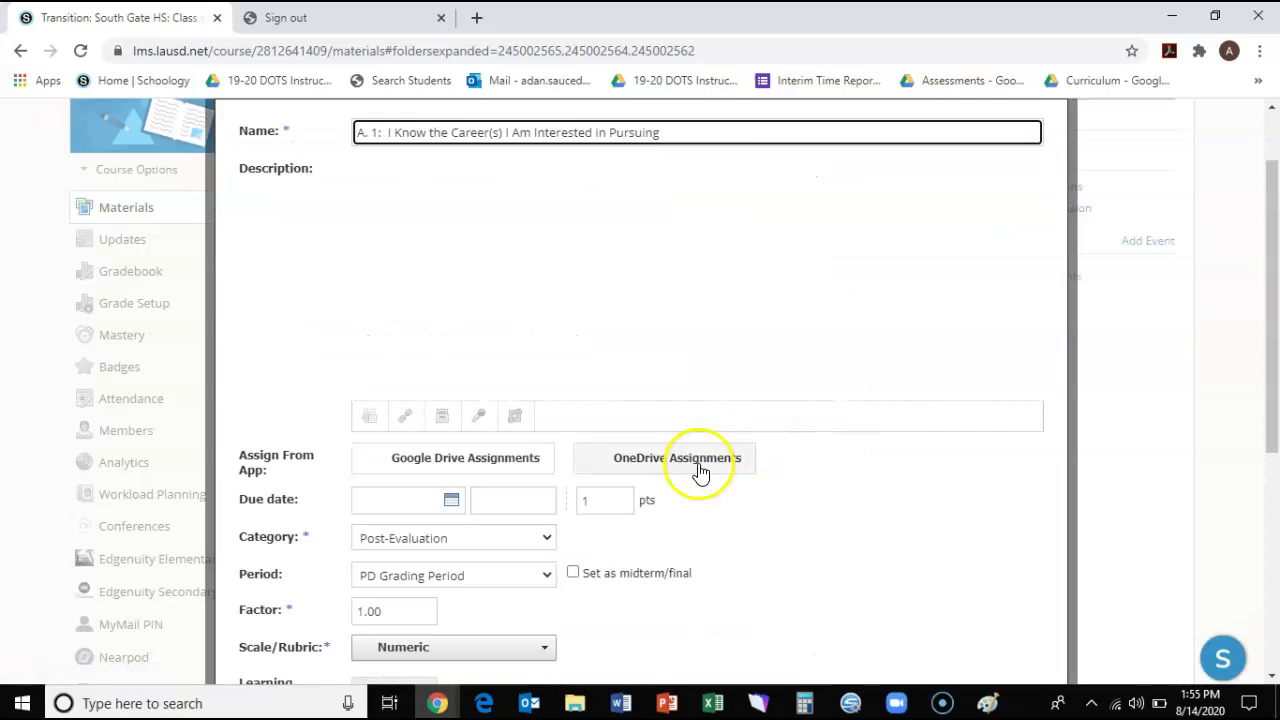
Set the A. 1 assignment's grading category to Post-Evaluation and save the changes.
left_click(514, 546)
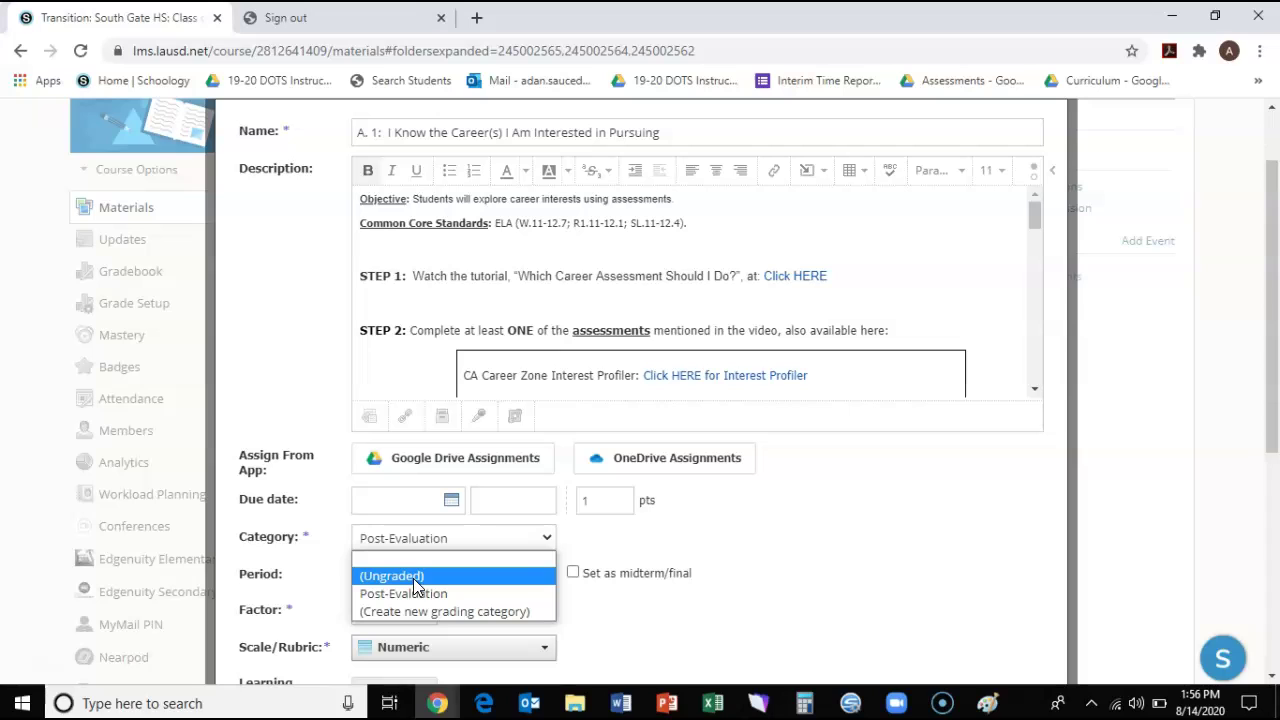
left_click(417, 593)
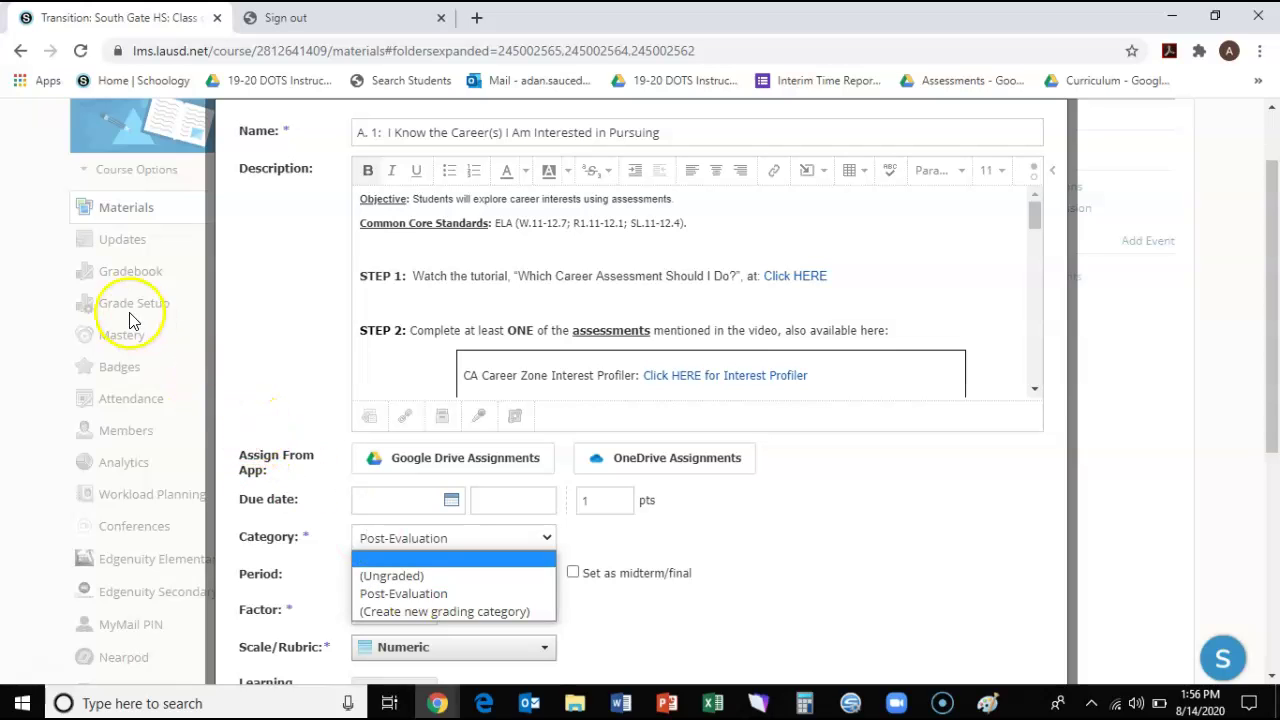
left_click(390, 594)
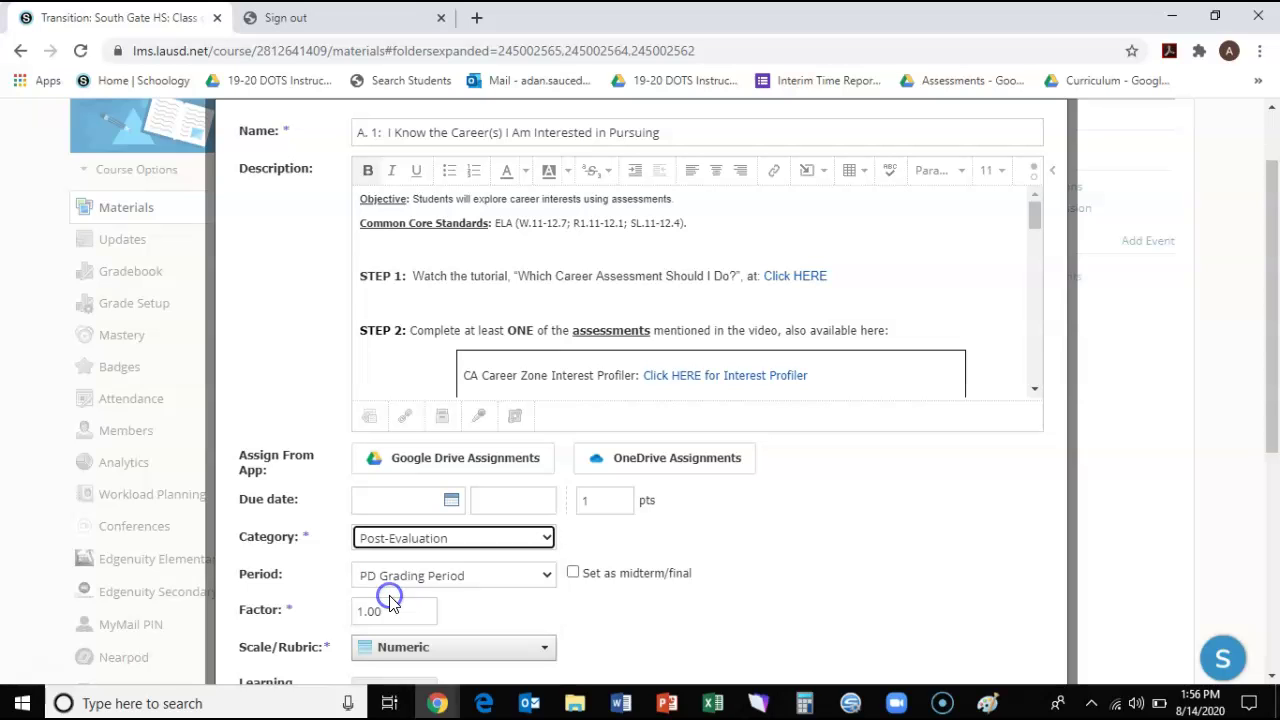
left_click(530, 540)
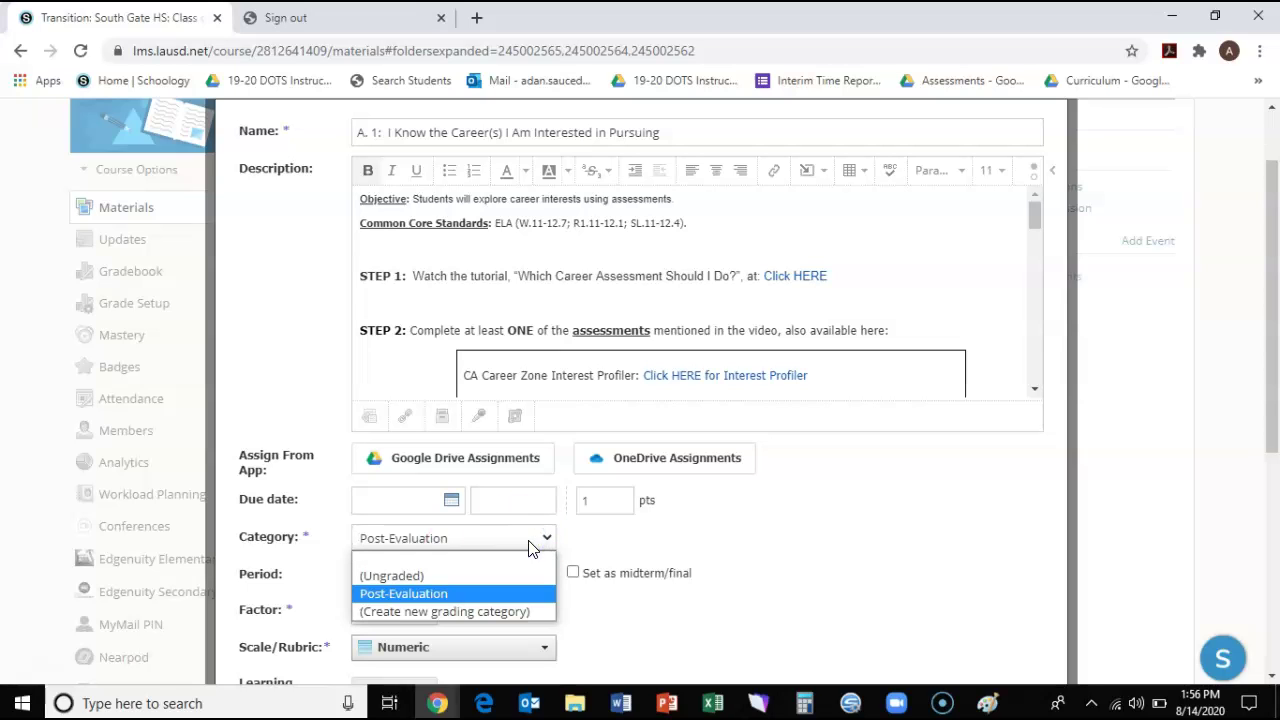
left_click(471, 593)
scroll(923, 538, "down", 2)
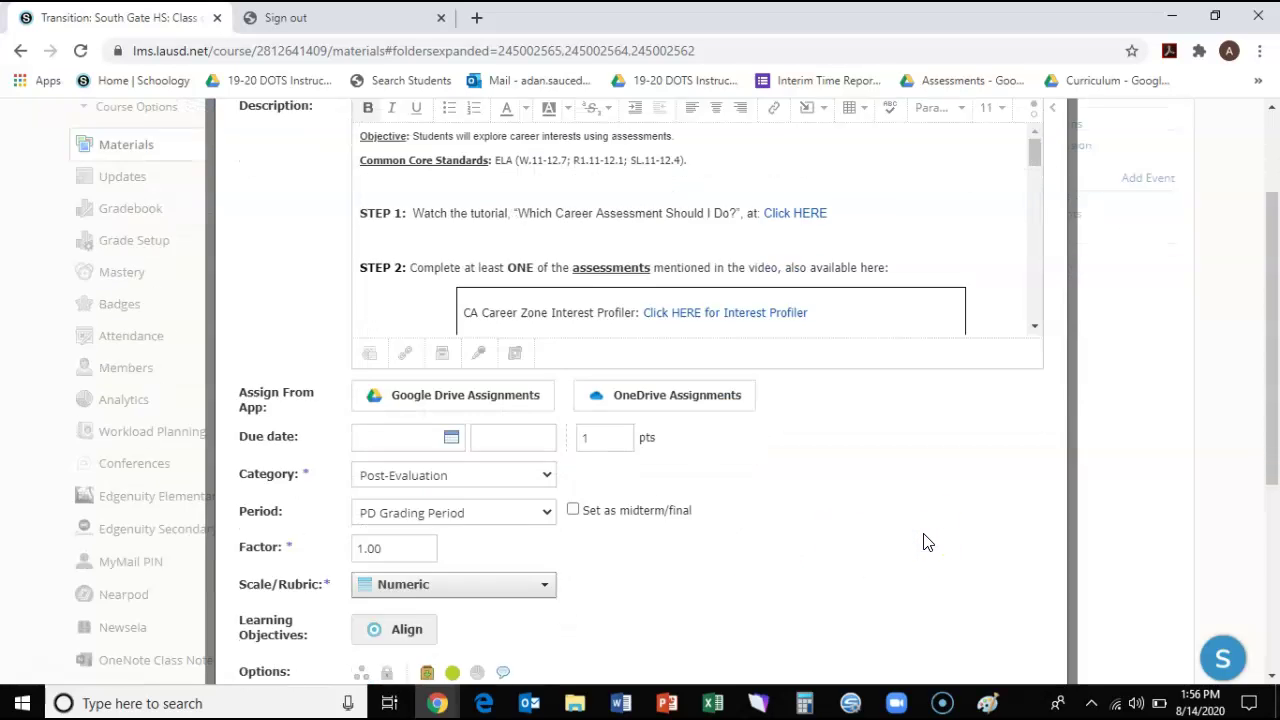
scroll(923, 538, "up", 2)
scroll(923, 538, "down", 2)
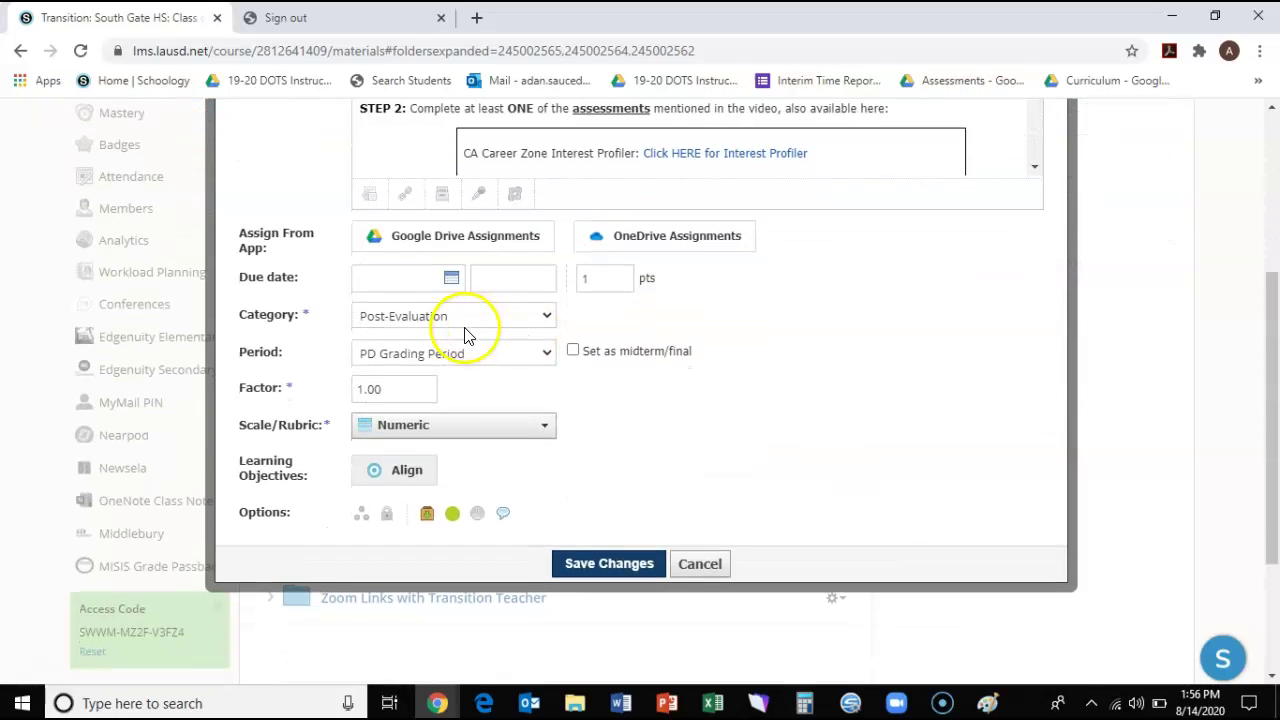
left_click(617, 565)
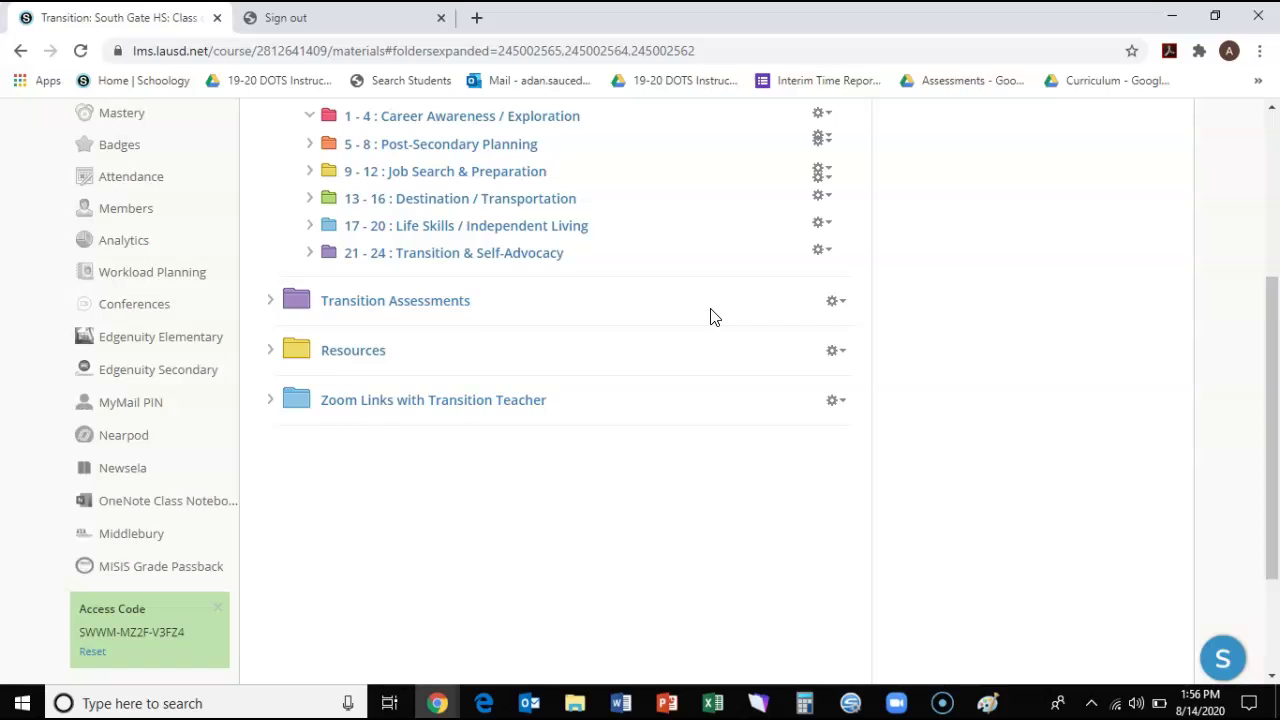
Edit the "A1: Career Assessment Questionnaire" test, set its grading category to Post-Evaluation, and save the changes.
scroll(600, 165, "up", 1)
left_click(567, 237)
left_click_drag(567, 243, 585, 214)
left_click(822, 218)
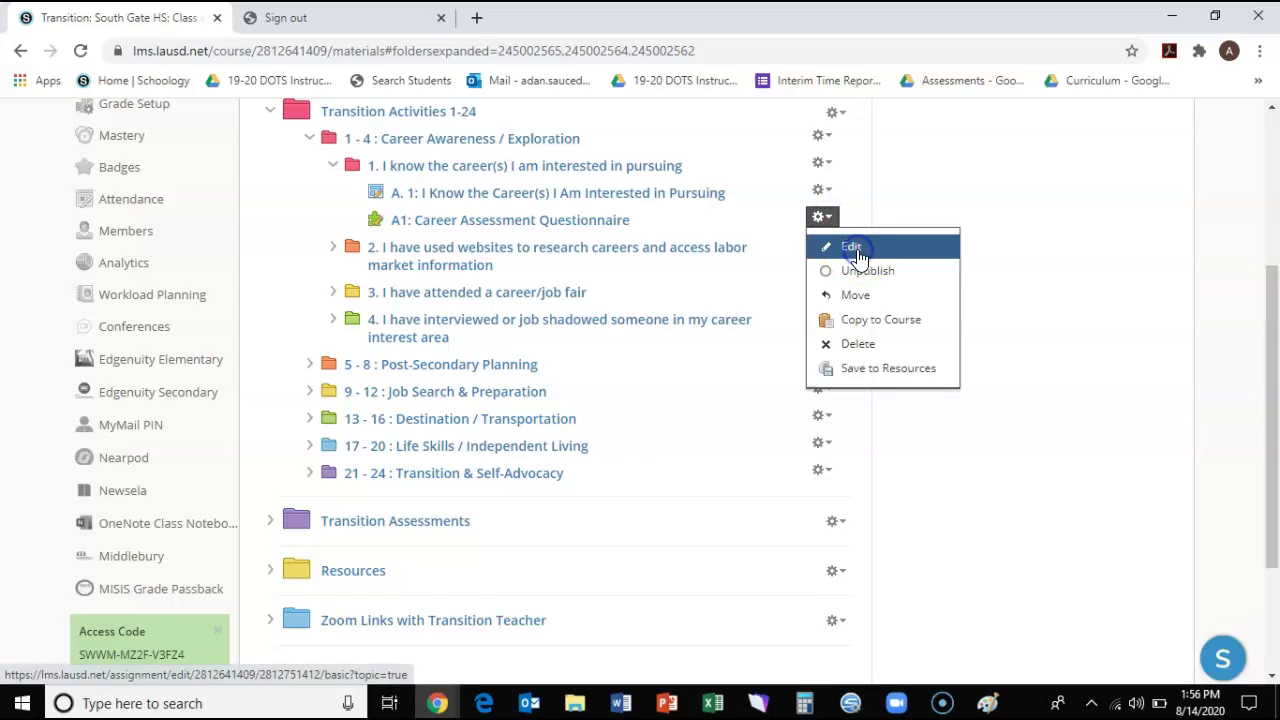
left_click(855, 250)
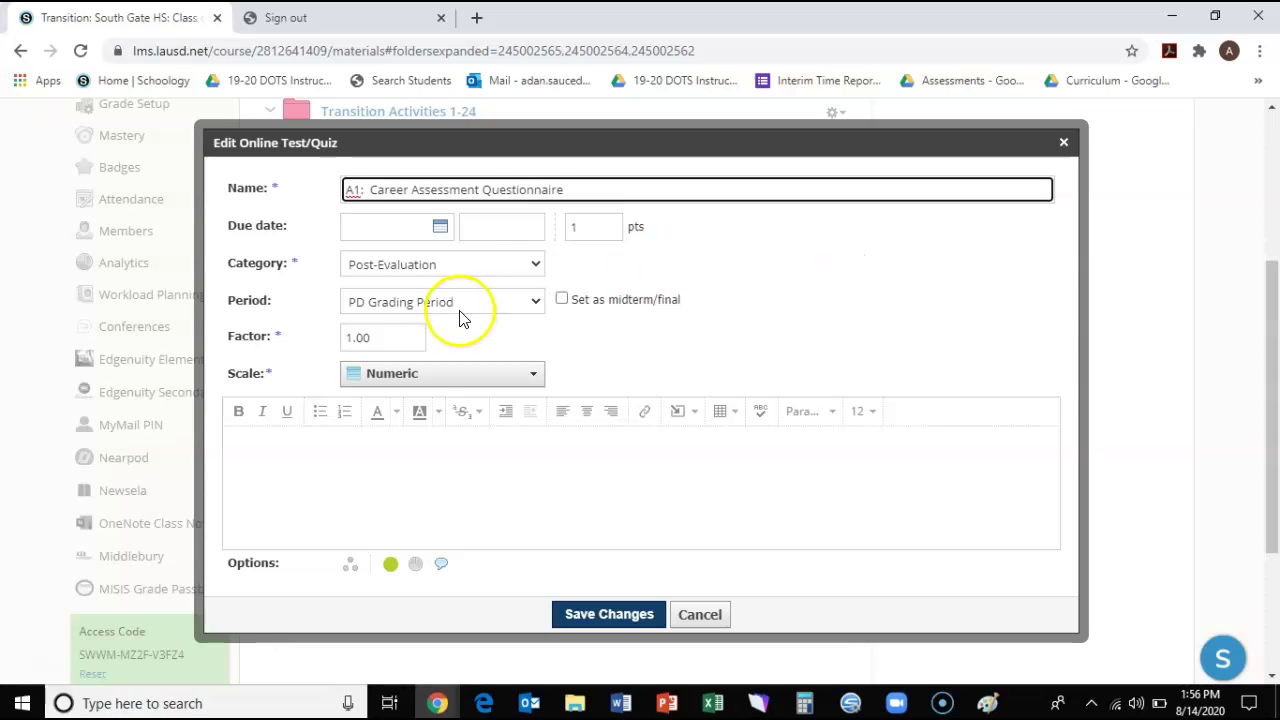
left_click(460, 268)
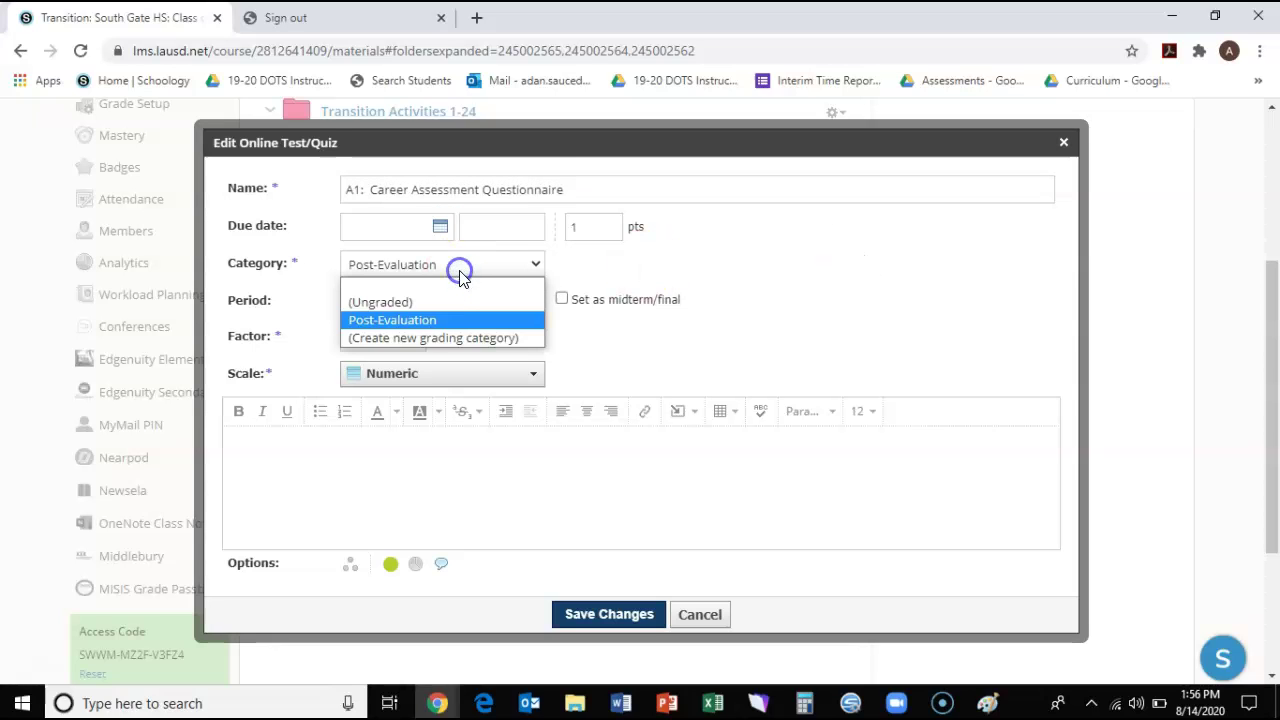
left_click(428, 322)
left_click(428, 322)
left_click(590, 612)
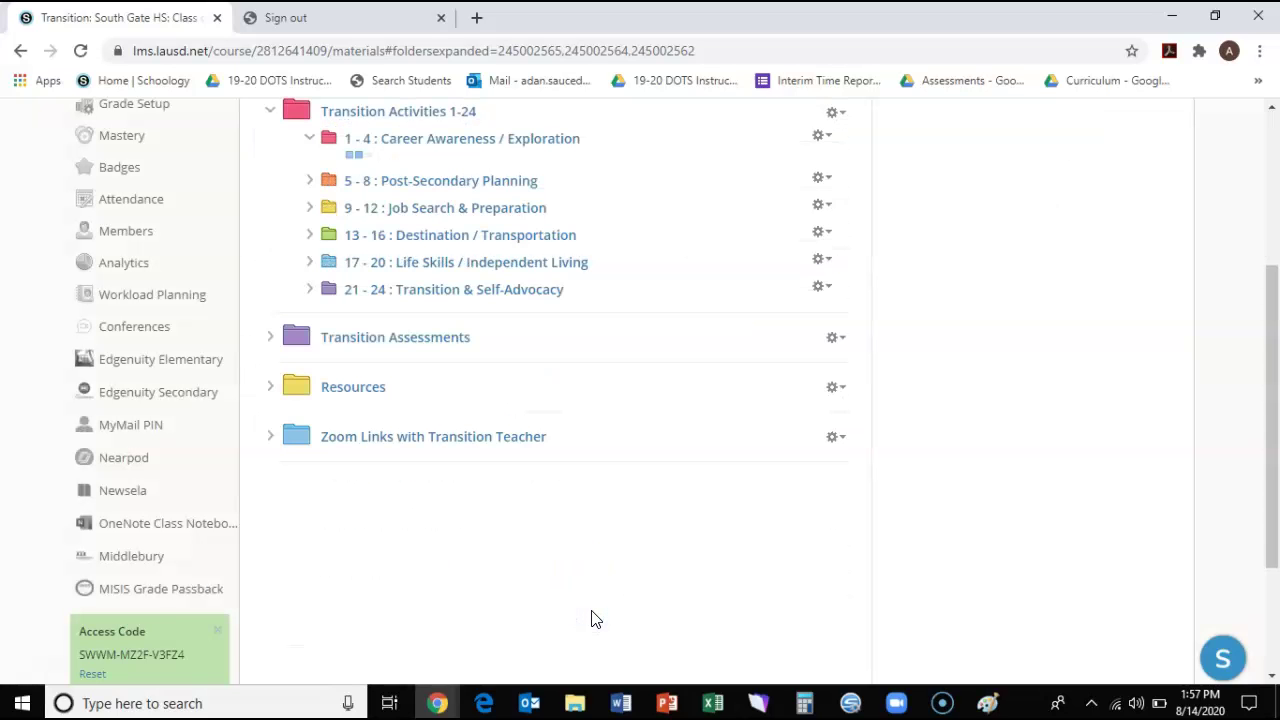
Review the course's Transition Planner and activity list, and open the course gradebook.
scroll(486, 223, "up", 3)
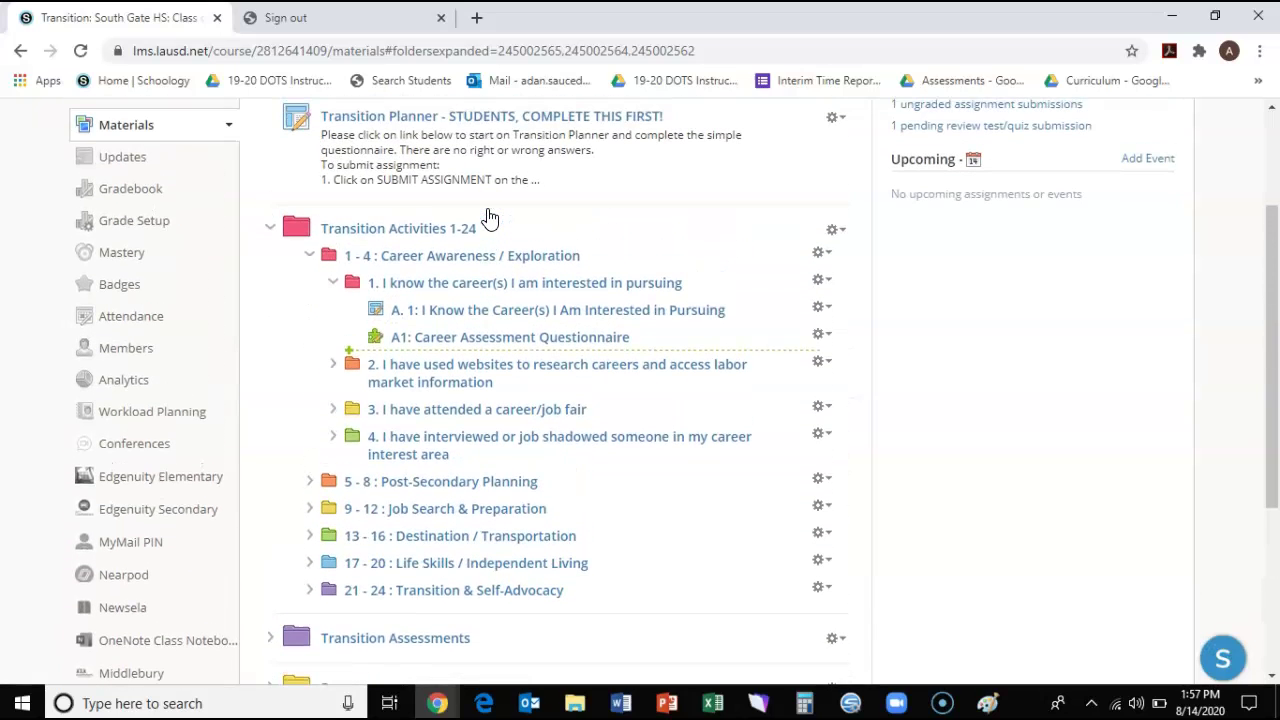
scroll(457, 214, "up", 1)
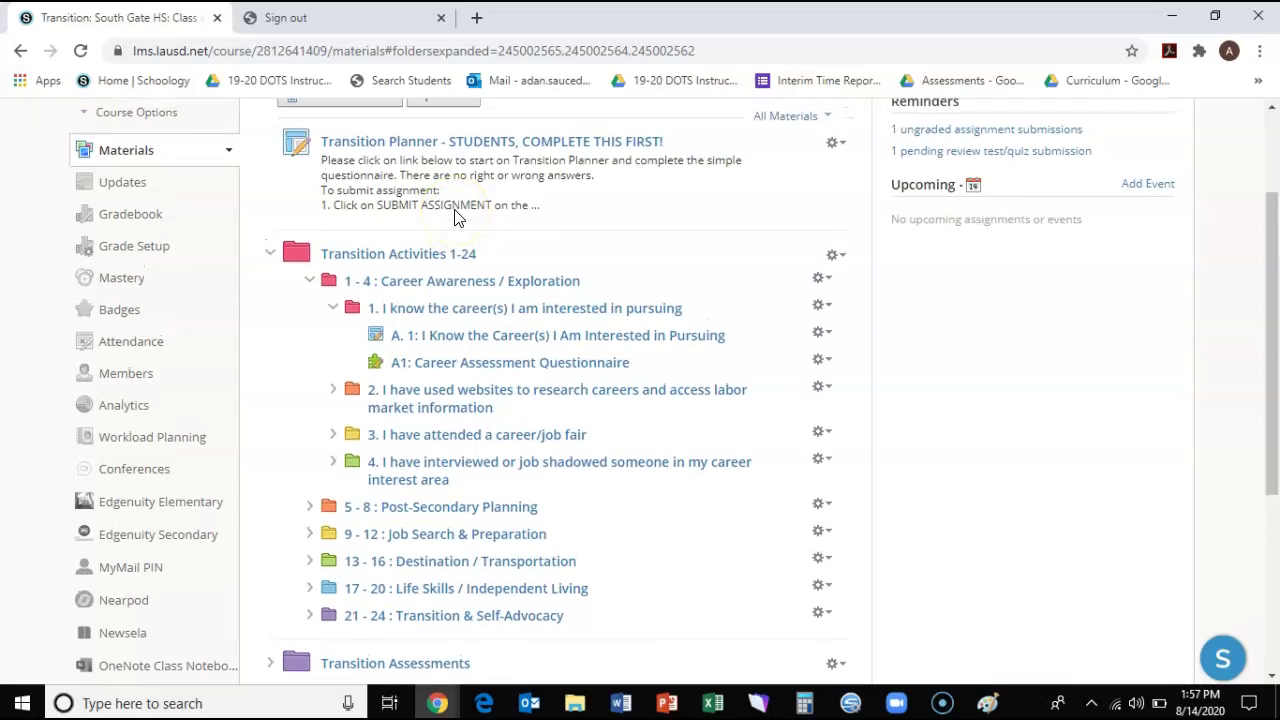
scroll(455, 212, "up", 1)
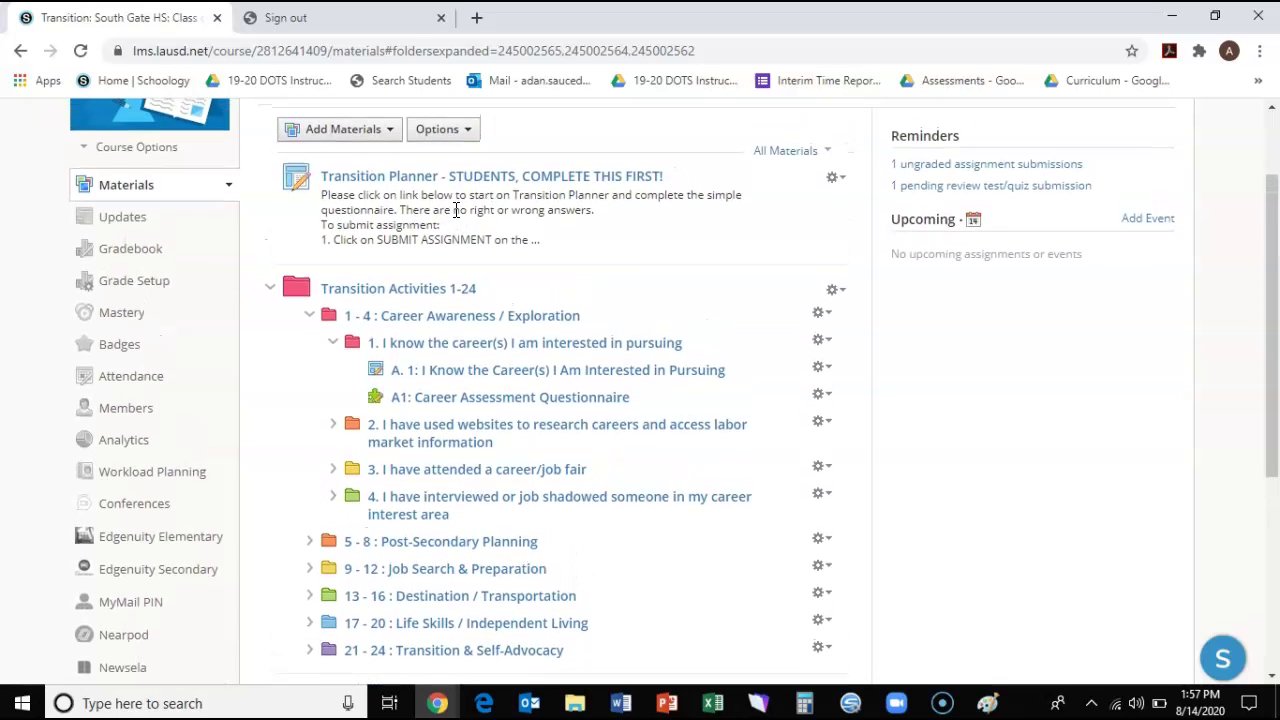
scroll(455, 212, "up", 1)
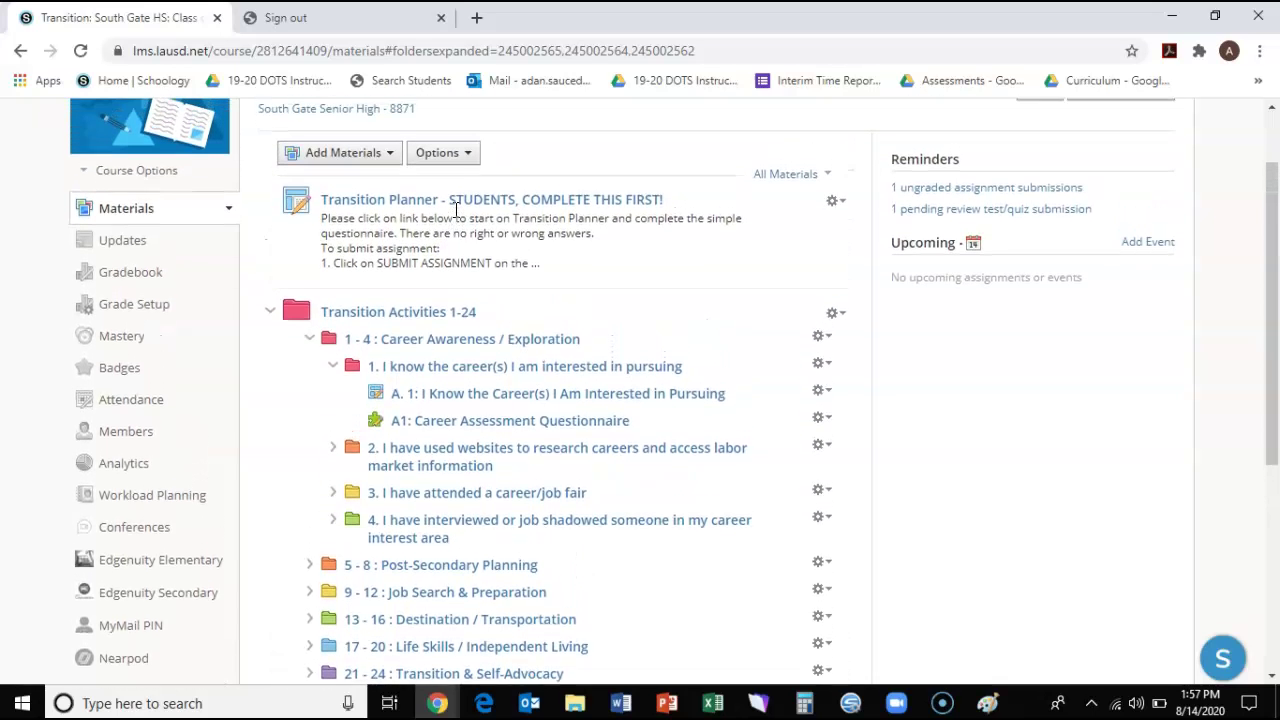
scroll(455, 214, "down", 1)
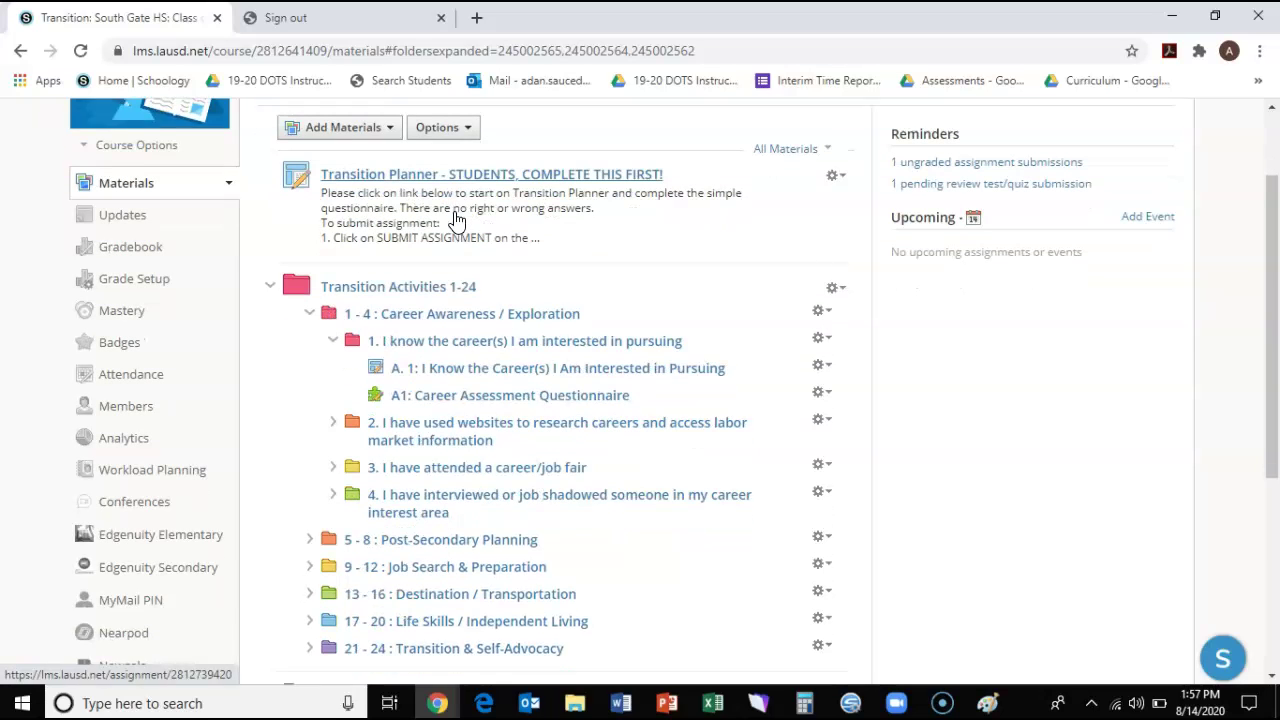
left_click(460, 333)
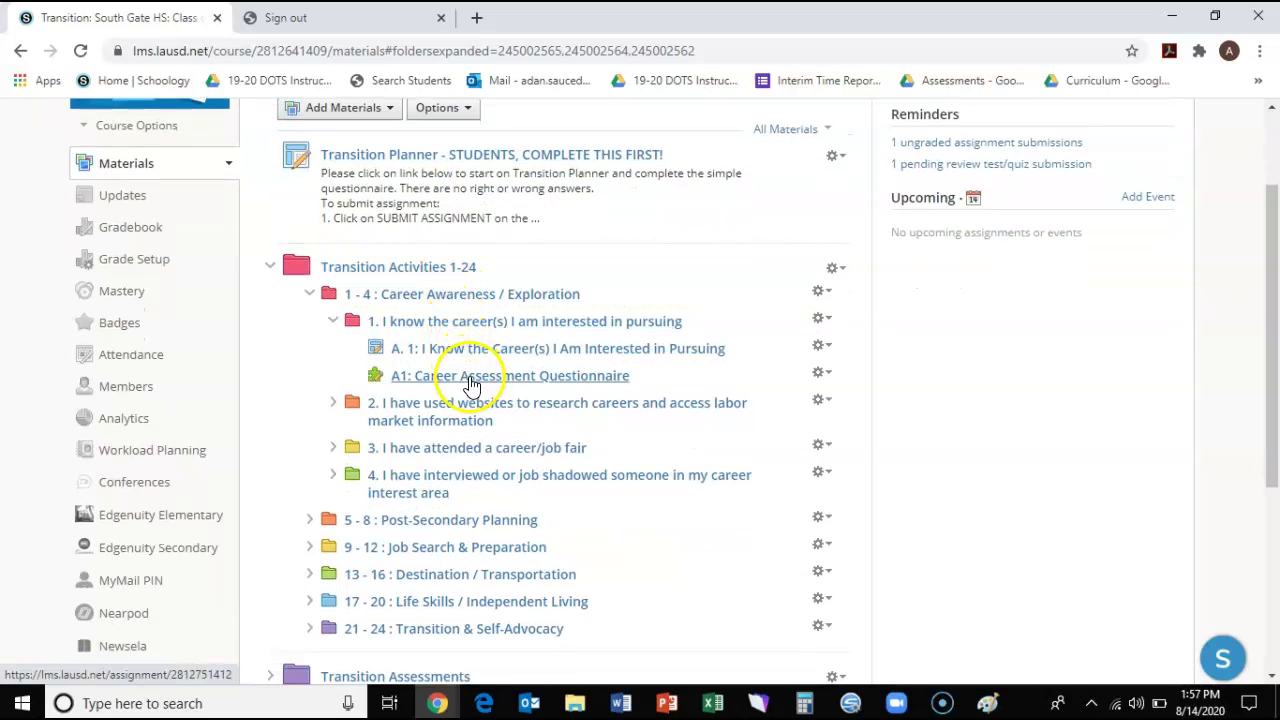
left_click(135, 230)
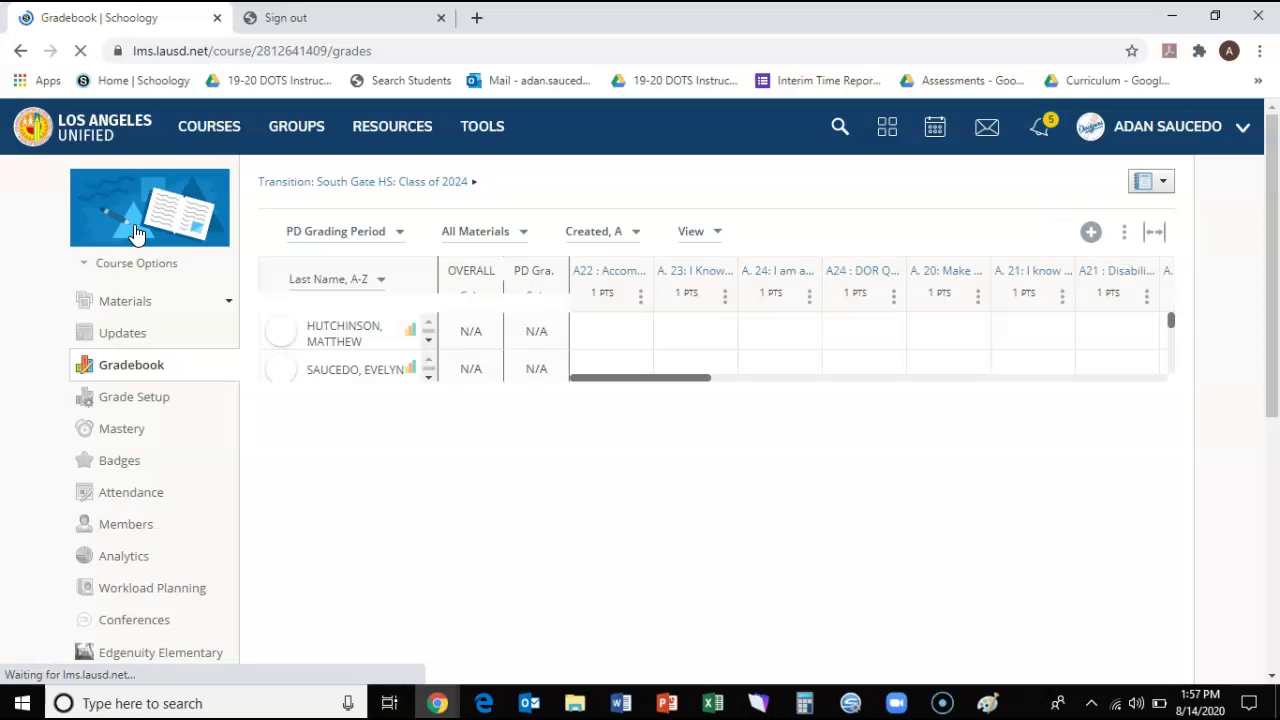
Sort the gradebook's assignment columns by Date Created, Descending, and look across the reordered columns.
left_click(385, 278)
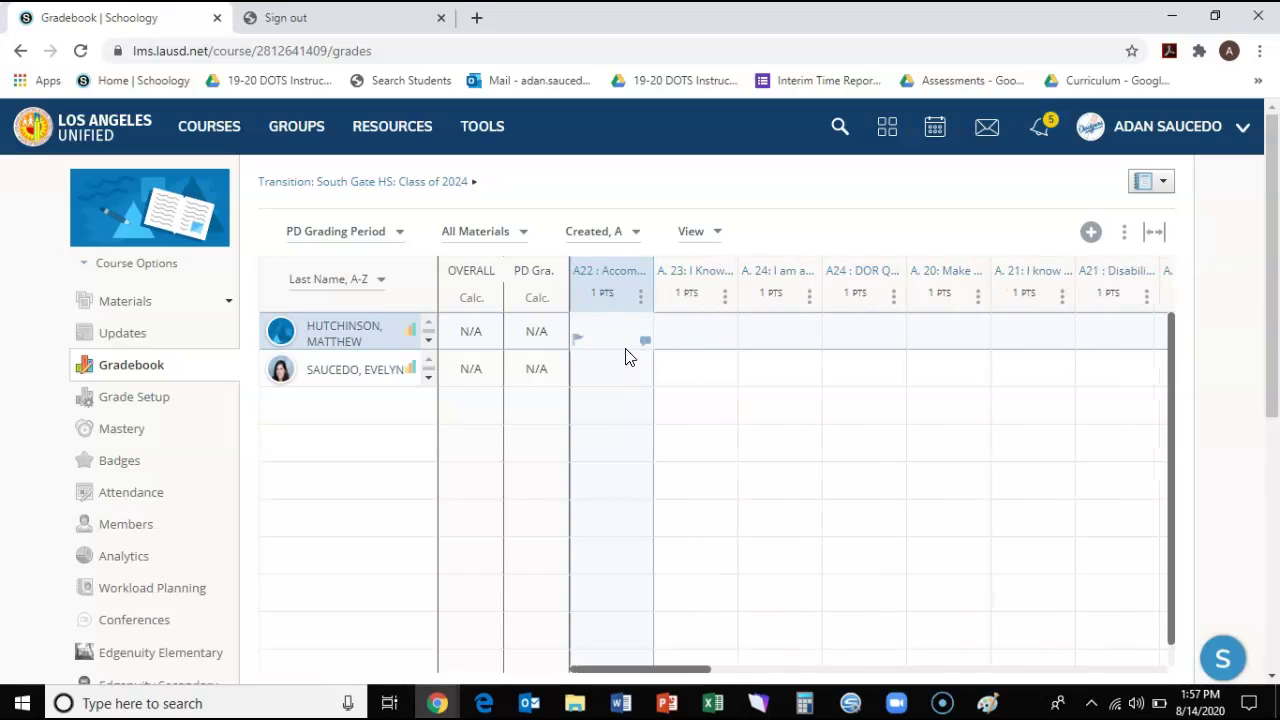
scroll(626, 350, "right", 4)
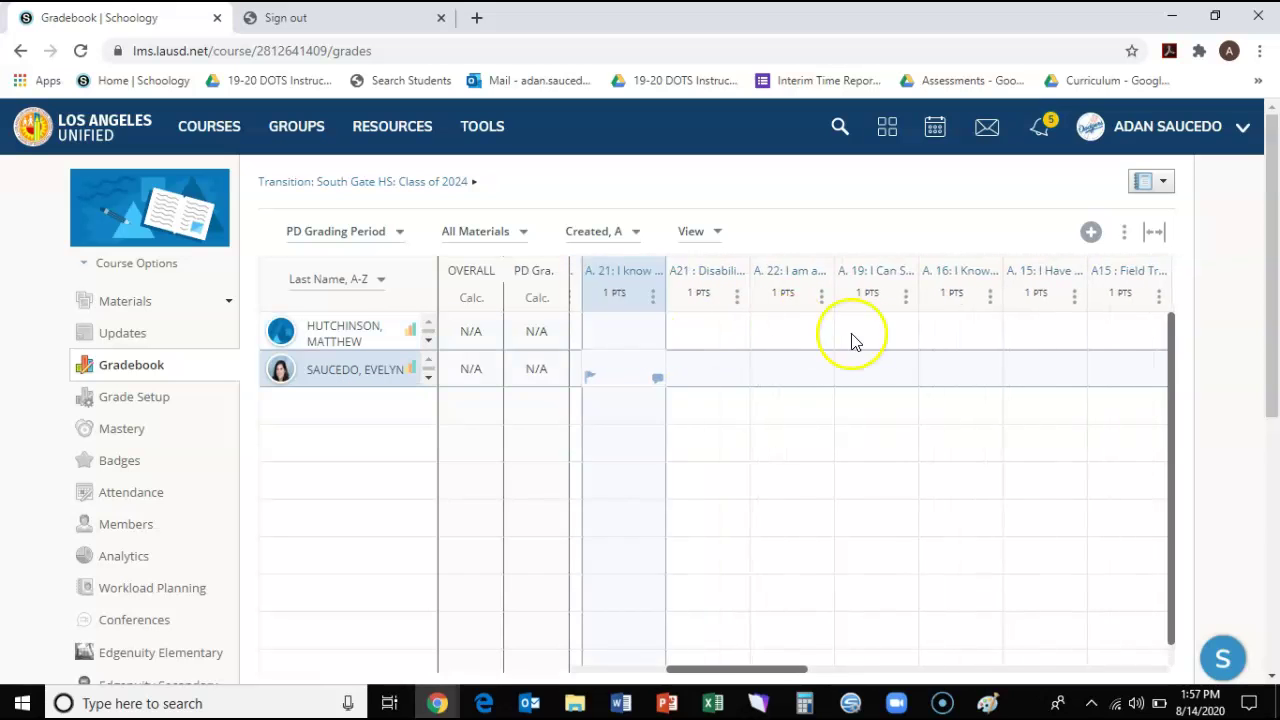
scroll(867, 337, "right", 3)
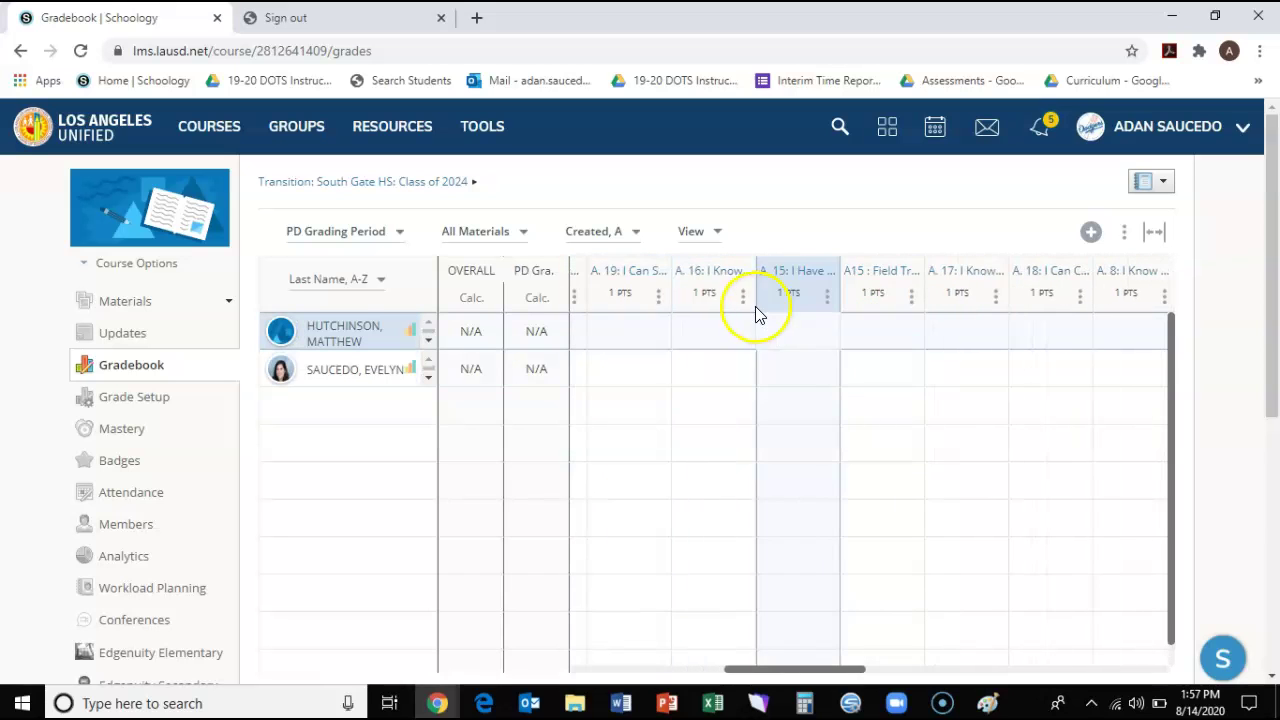
mouse_move(637, 276)
scroll(643, 375, "left", 3)
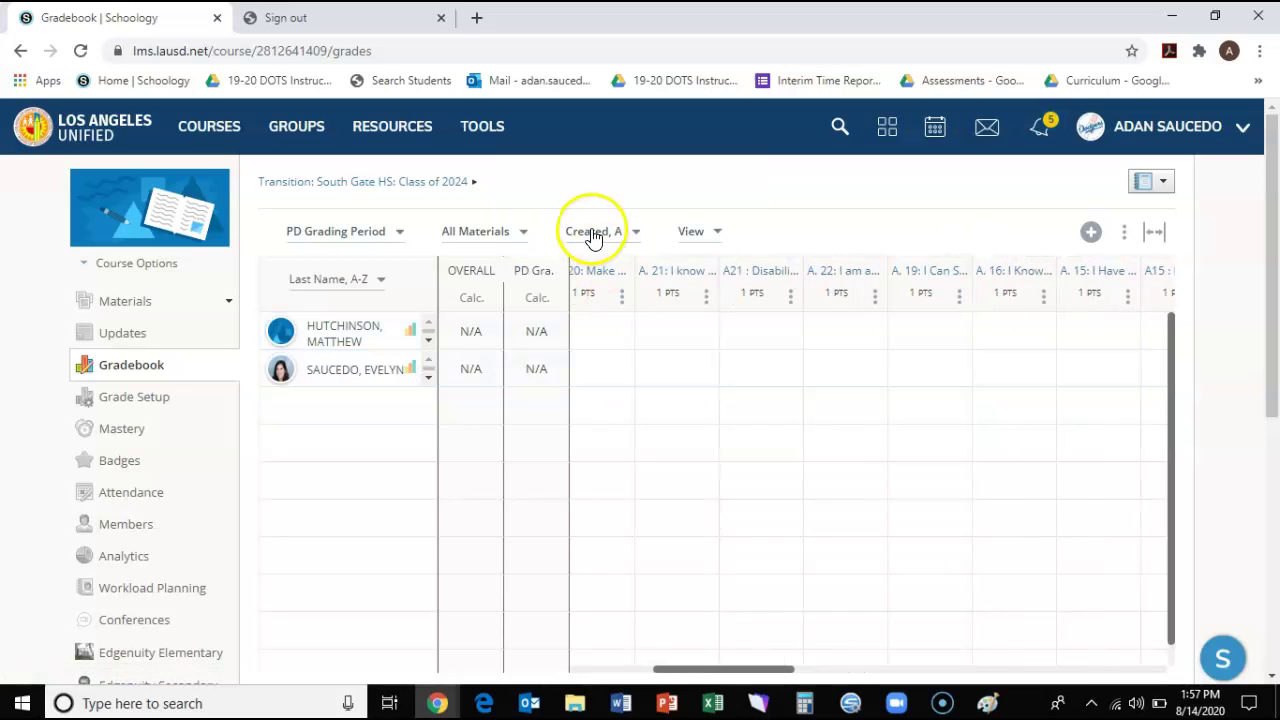
left_click(636, 237)
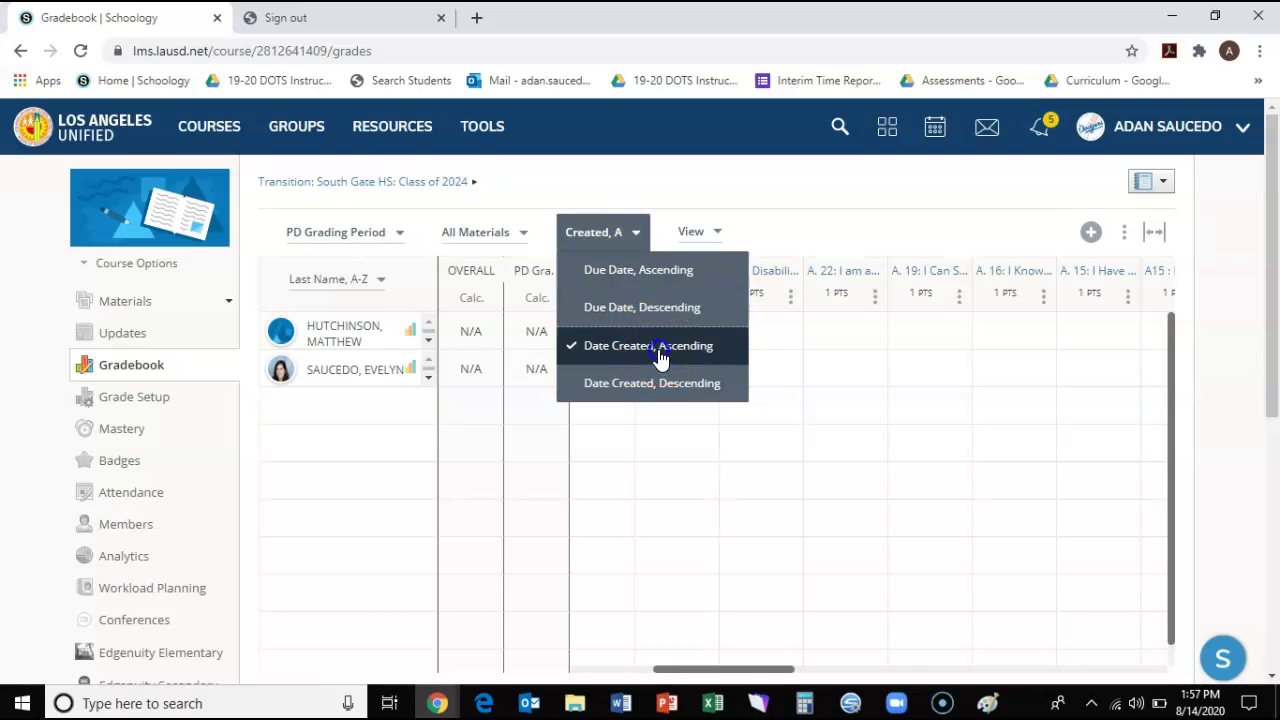
left_click(658, 355)
left_click(612, 232)
left_click(630, 390)
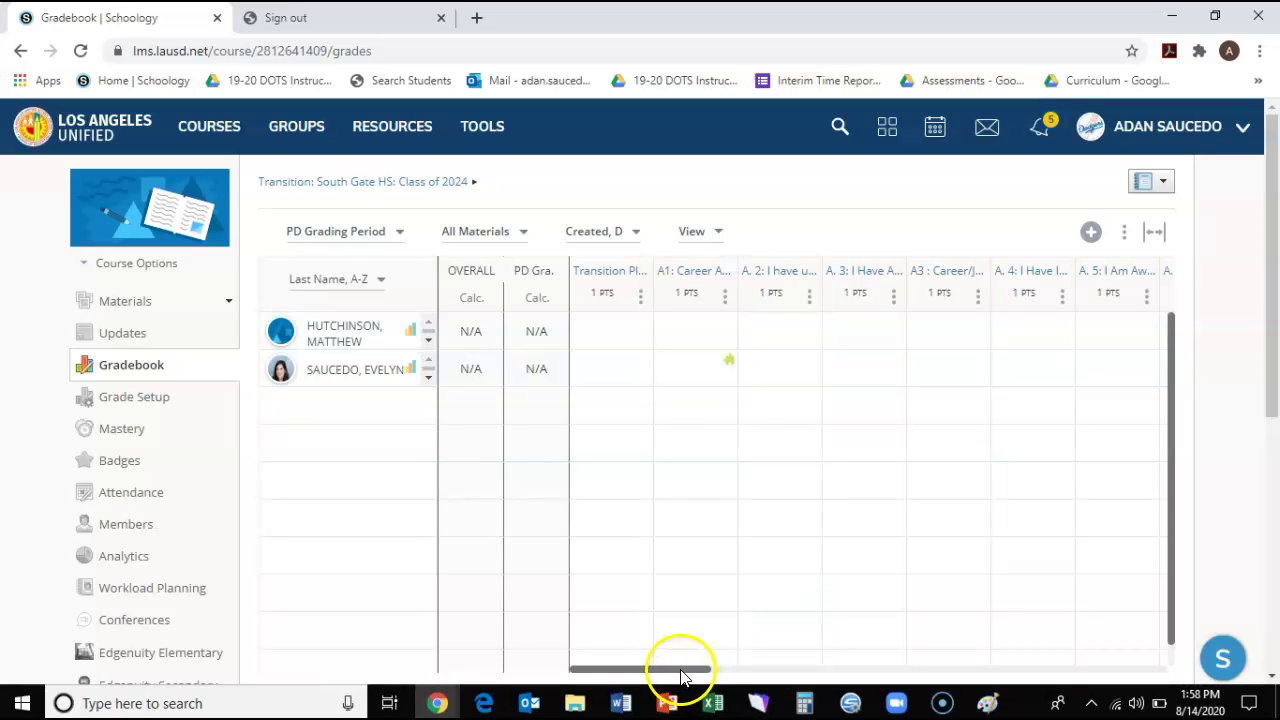
left_click_drag(680, 672, 794, 669)
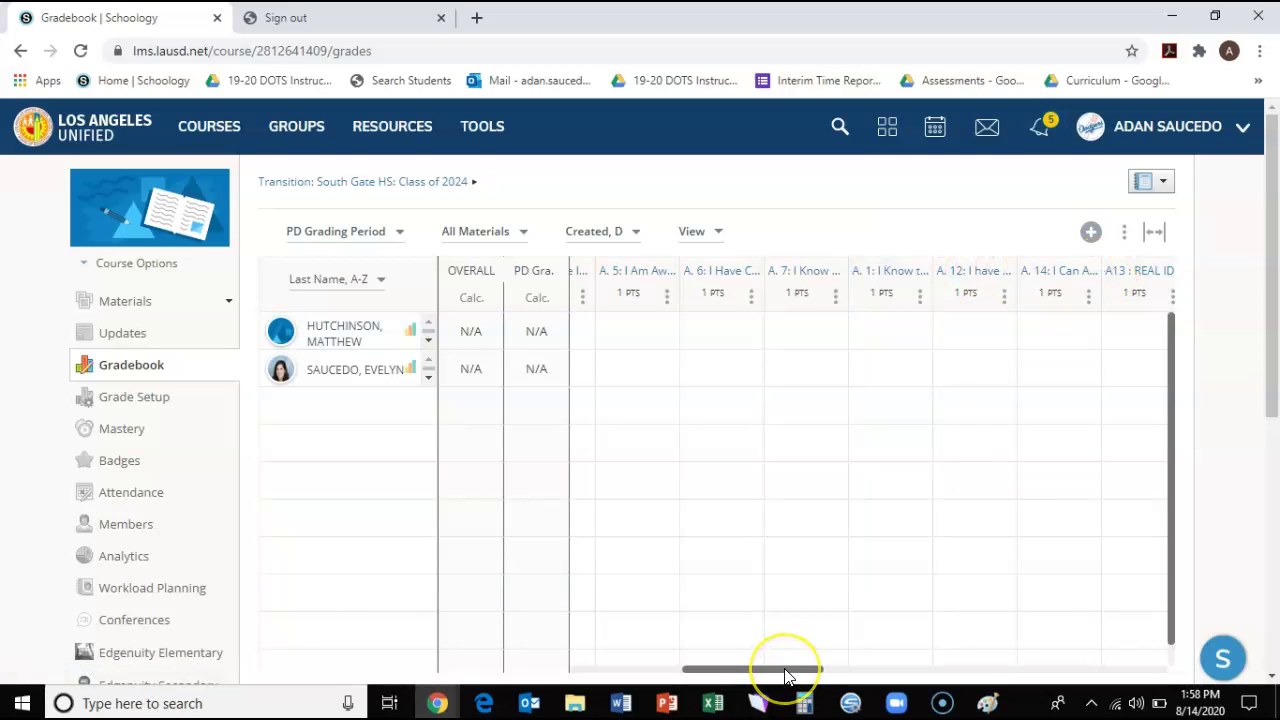
Look across the gradebook's assignment columns for student submissions, and review the submission notifications.
left_click_drag(787, 679, 785, 680)
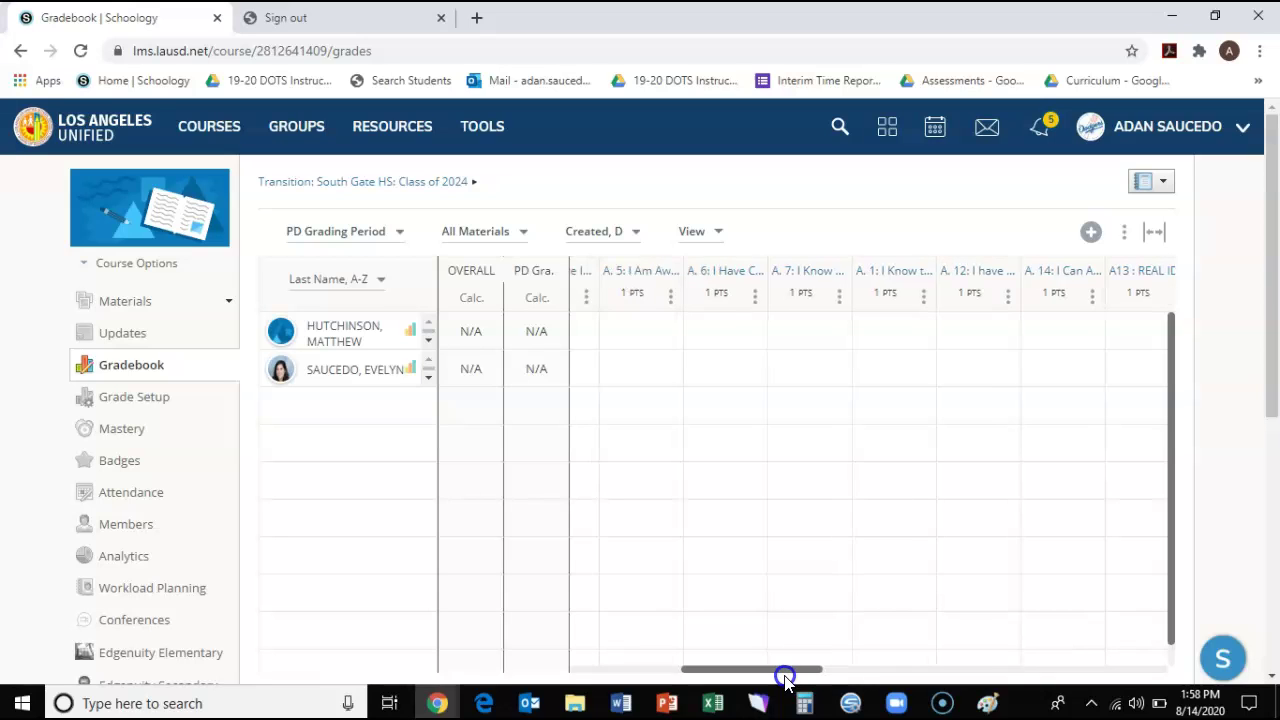
left_click_drag(785, 677, 658, 664)
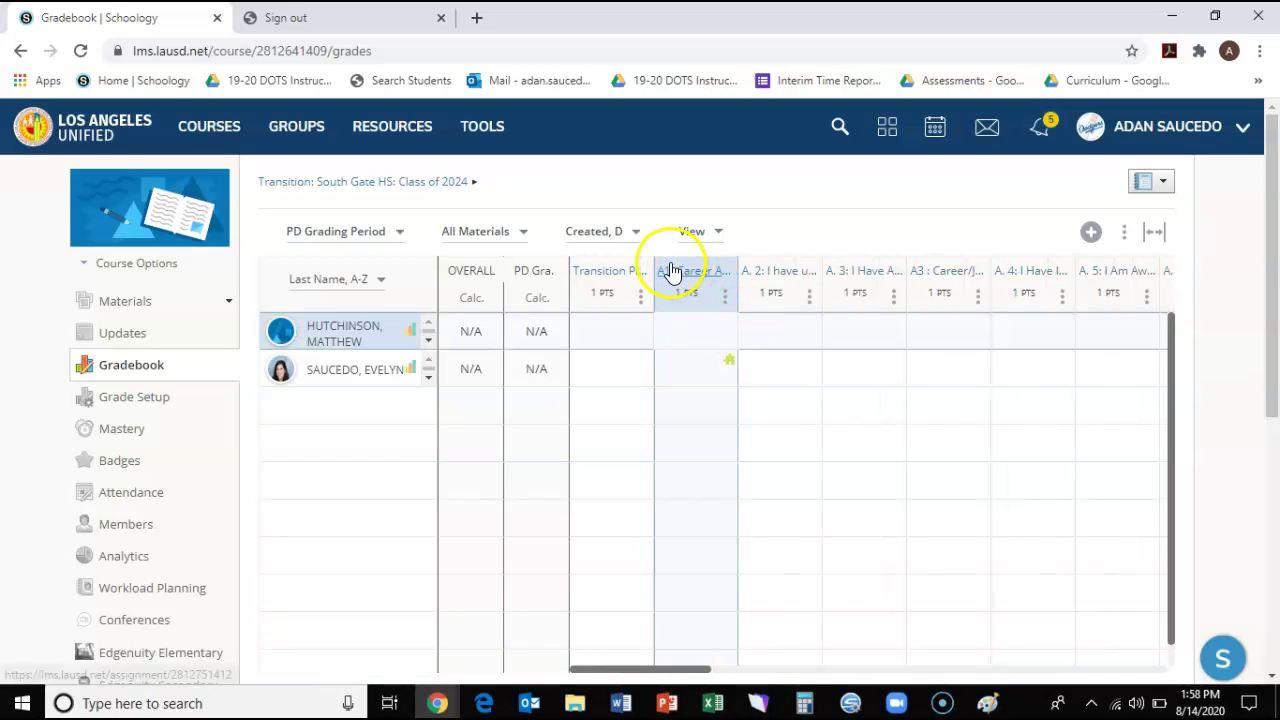
mouse_move(669, 274)
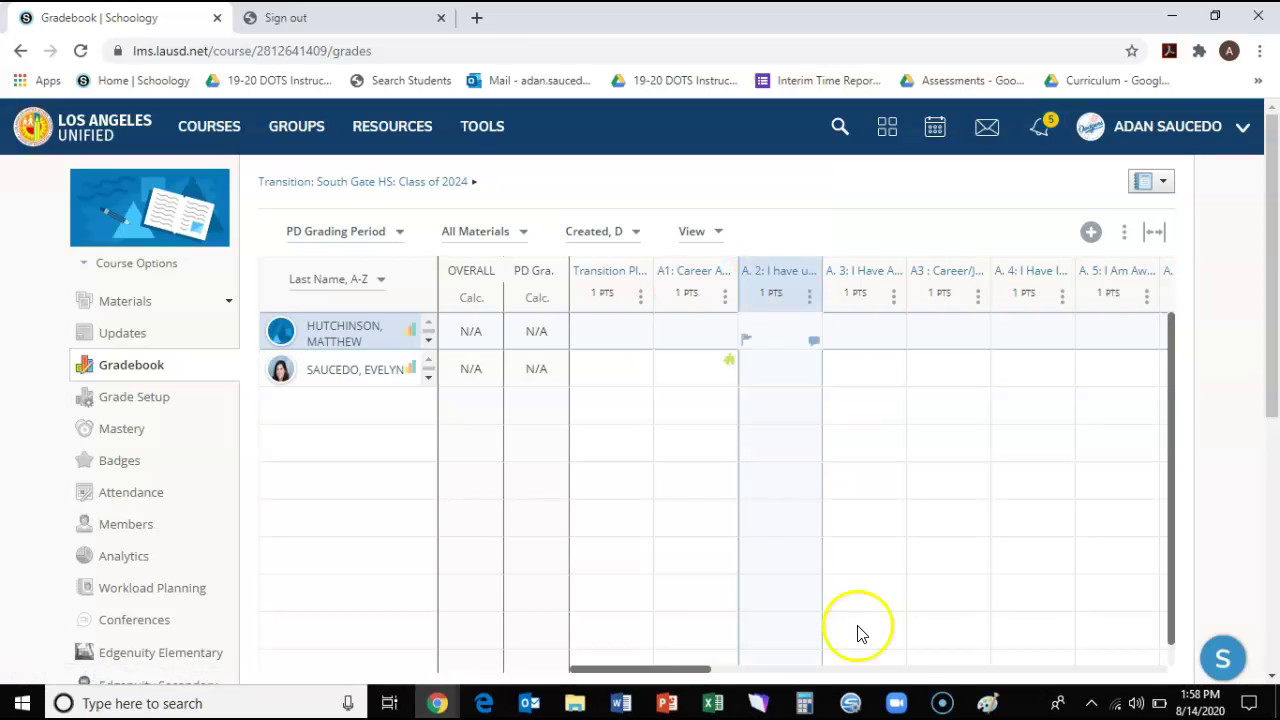
left_click_drag(610, 705, 940, 695)
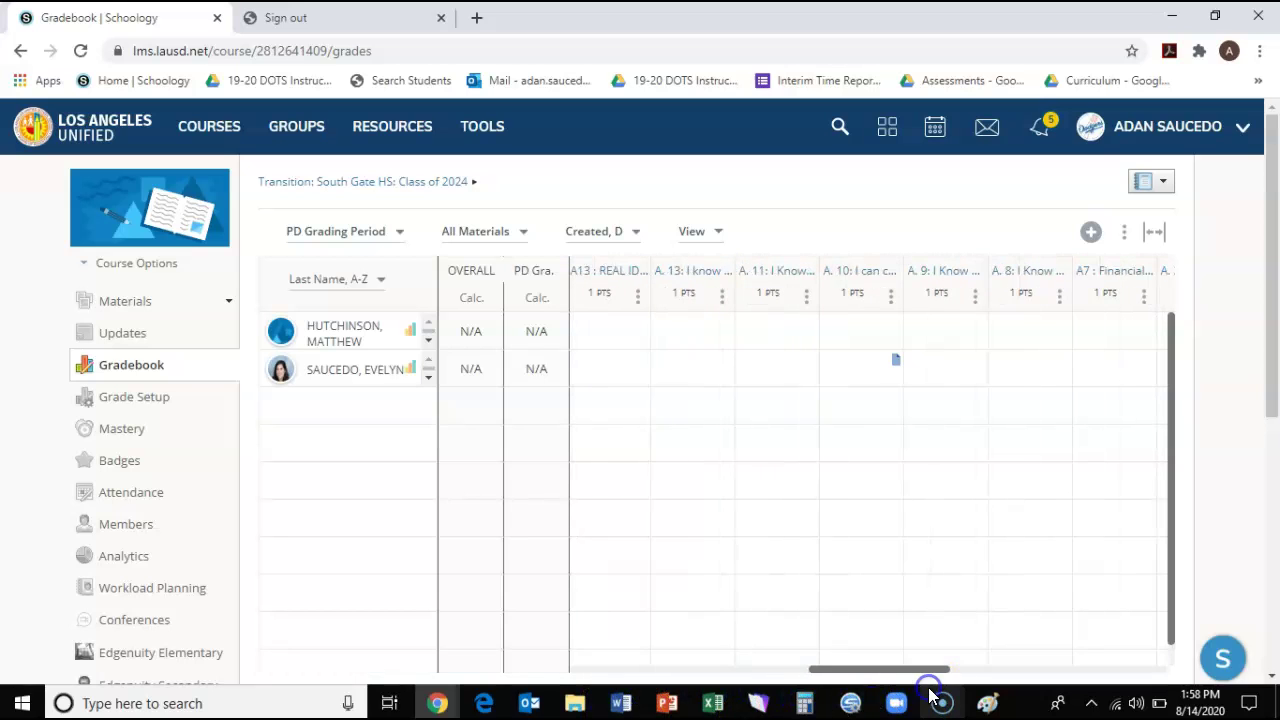
left_click(1048, 128)
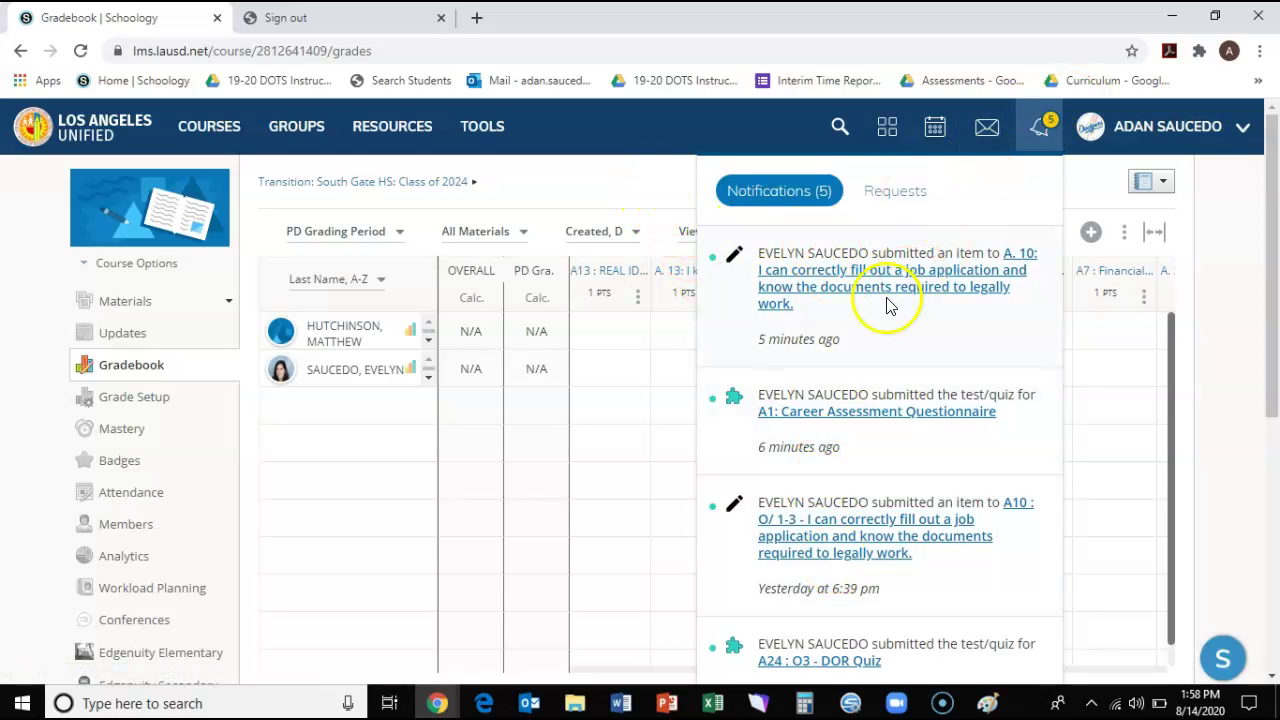
left_click(649, 191)
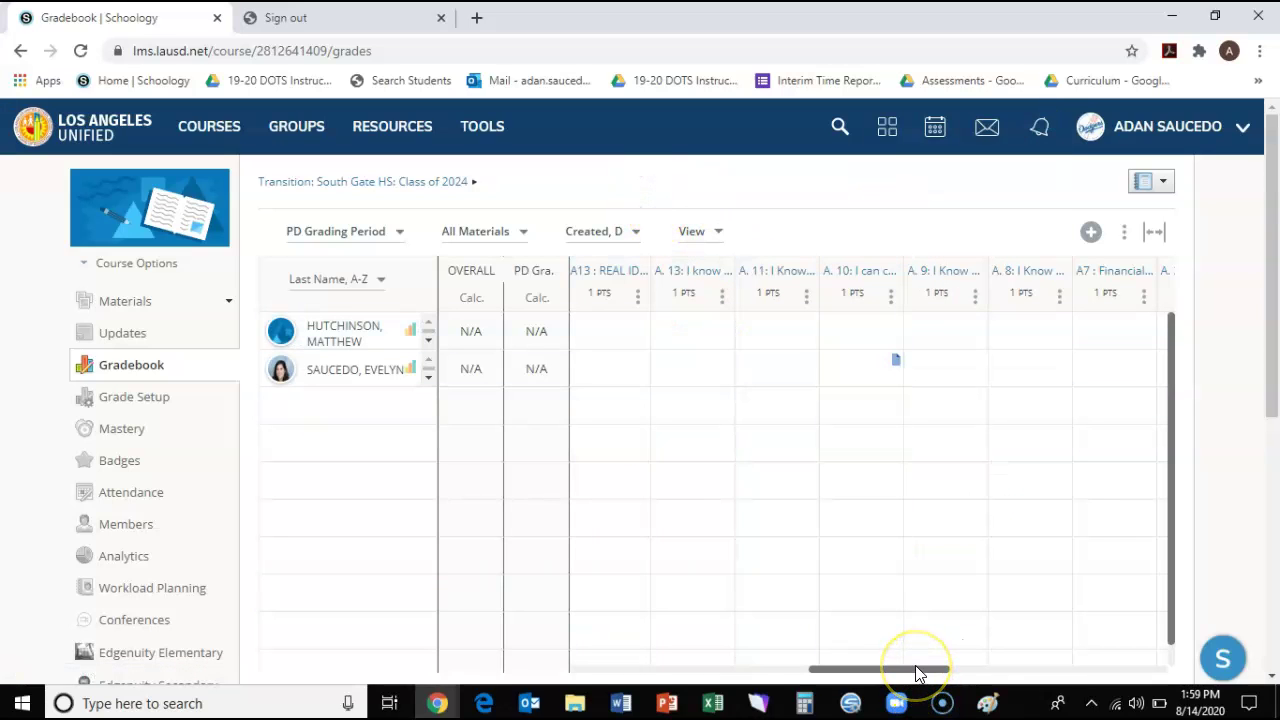
Locate the submission markers in the second student's row, then open and read the student's A. 10 submission.
left_click_drag(915, 665, 624, 640)
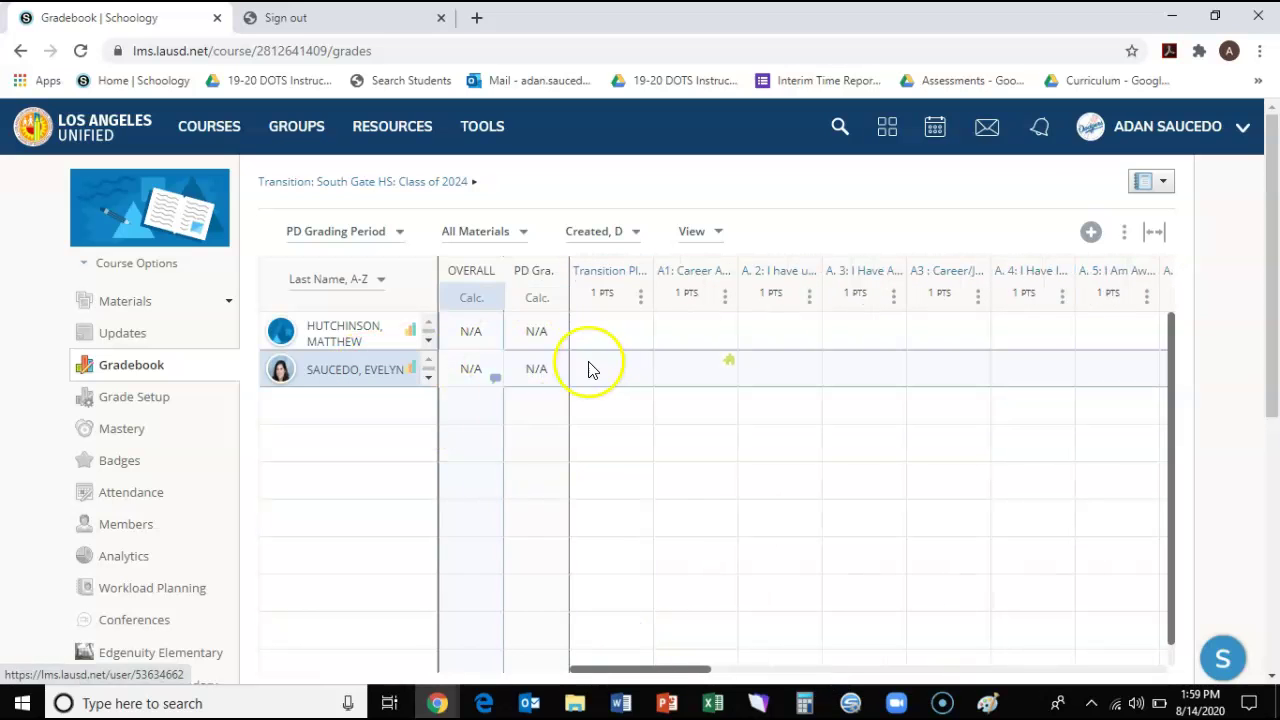
left_click(633, 369)
left_click(686, 369)
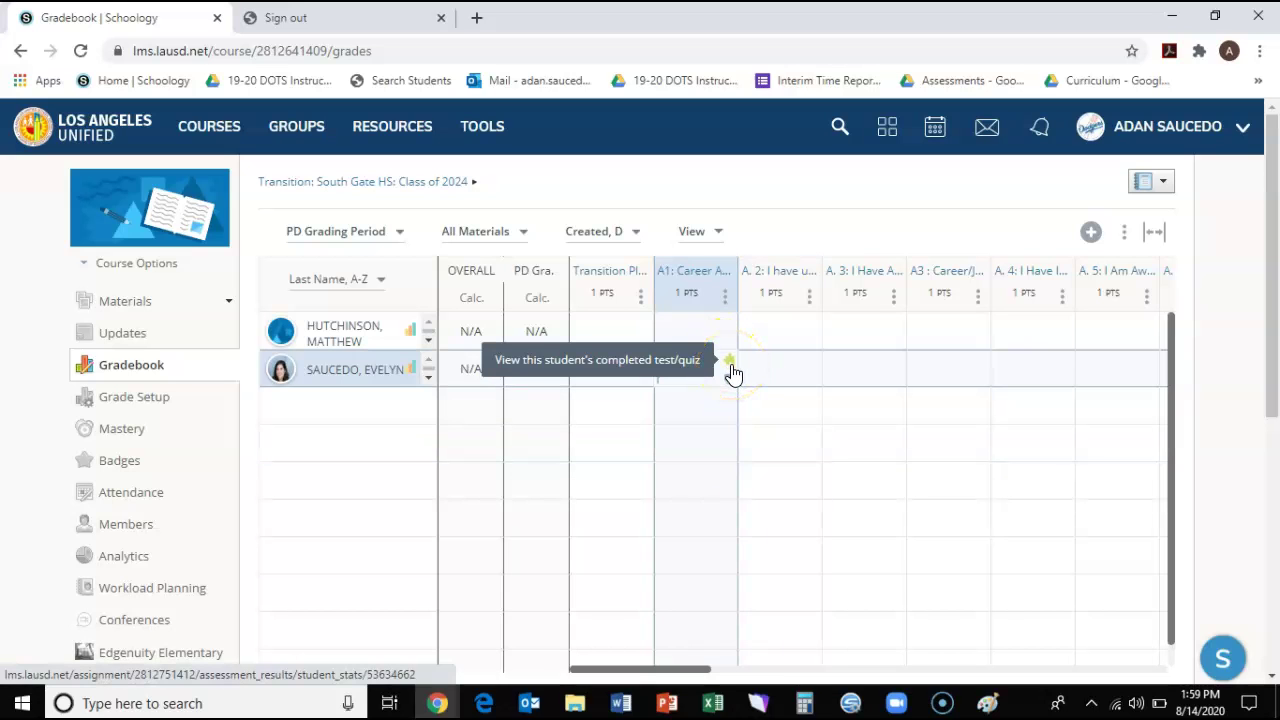
left_click_drag(706, 670, 927, 666)
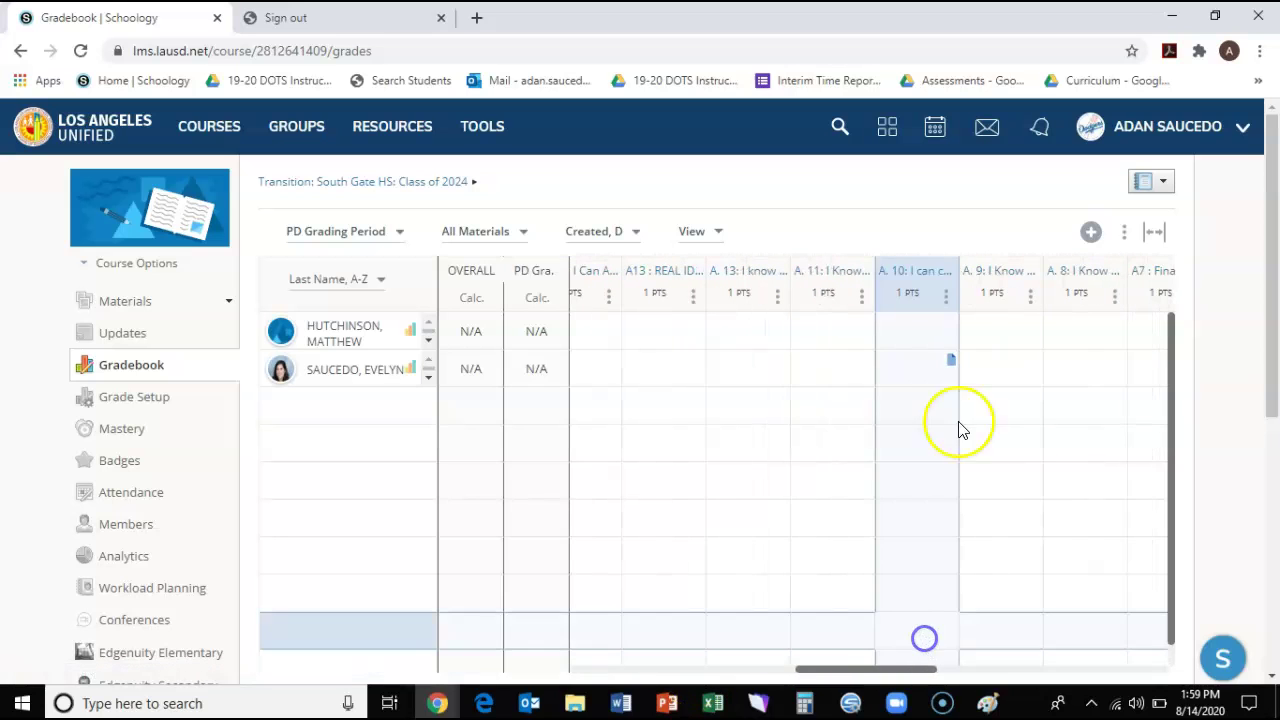
left_click(951, 363)
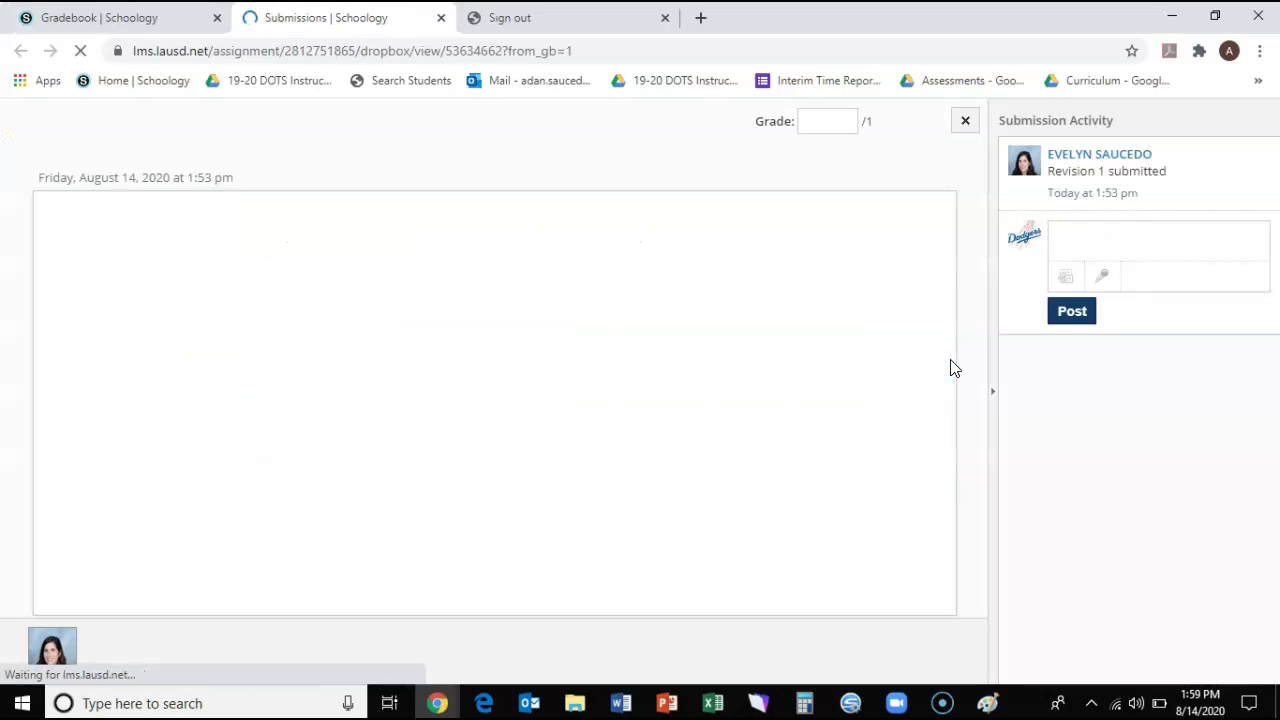
left_click(888, 366)
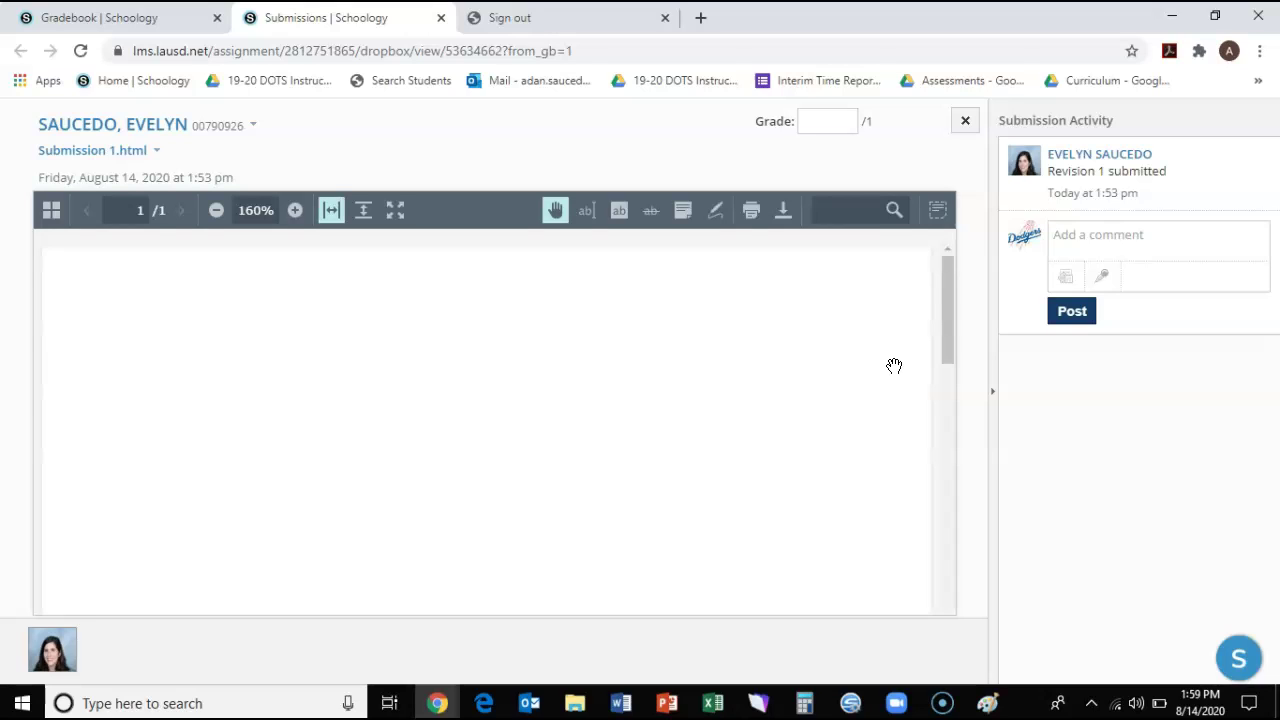
left_click_drag(688, 346, 490, 360)
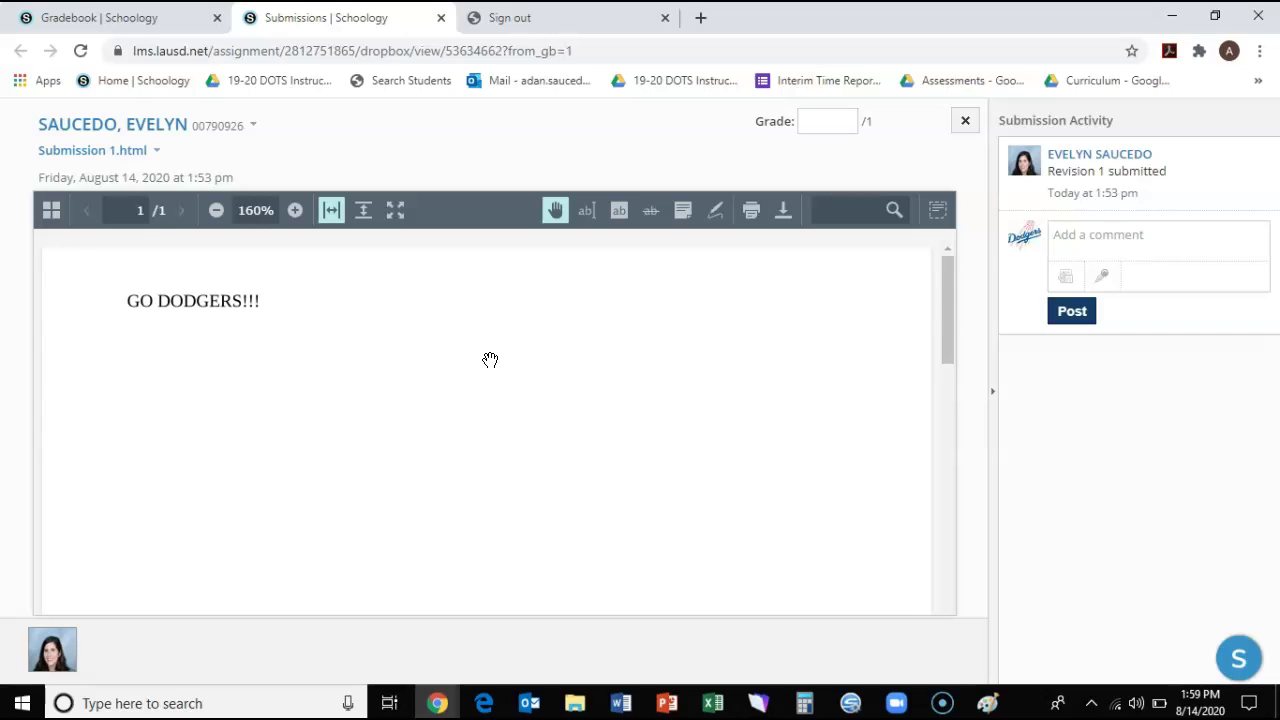
mouse_move(490, 360)
left_mouse_down()
mouse_move(231, 289)
mouse_move(350, 385)
mouse_move(264, 298)
mouse_move(529, 360)
left_mouse_up()
Enter a grade of 1, draft the submission comment "Please re-submit", and cancel the grade entry.
left_click(826, 119)
left_click(876, 119)
left_click(893, 120)
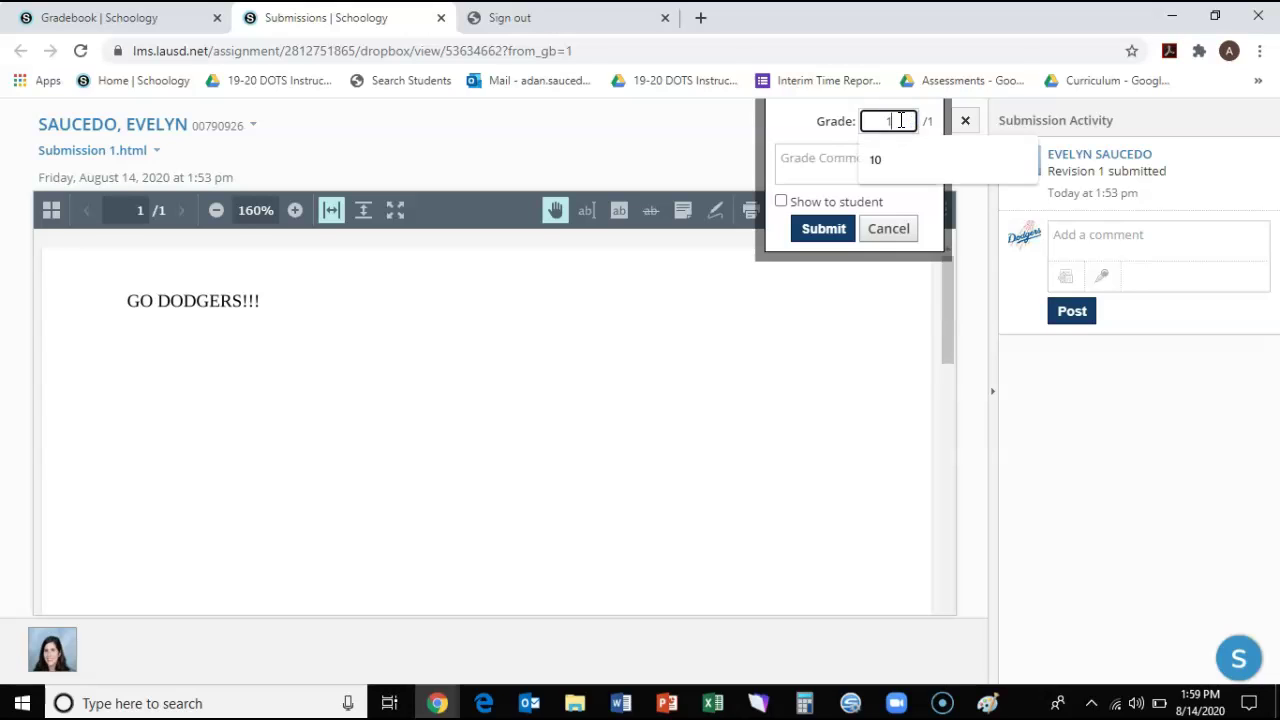
left_click(677, 157)
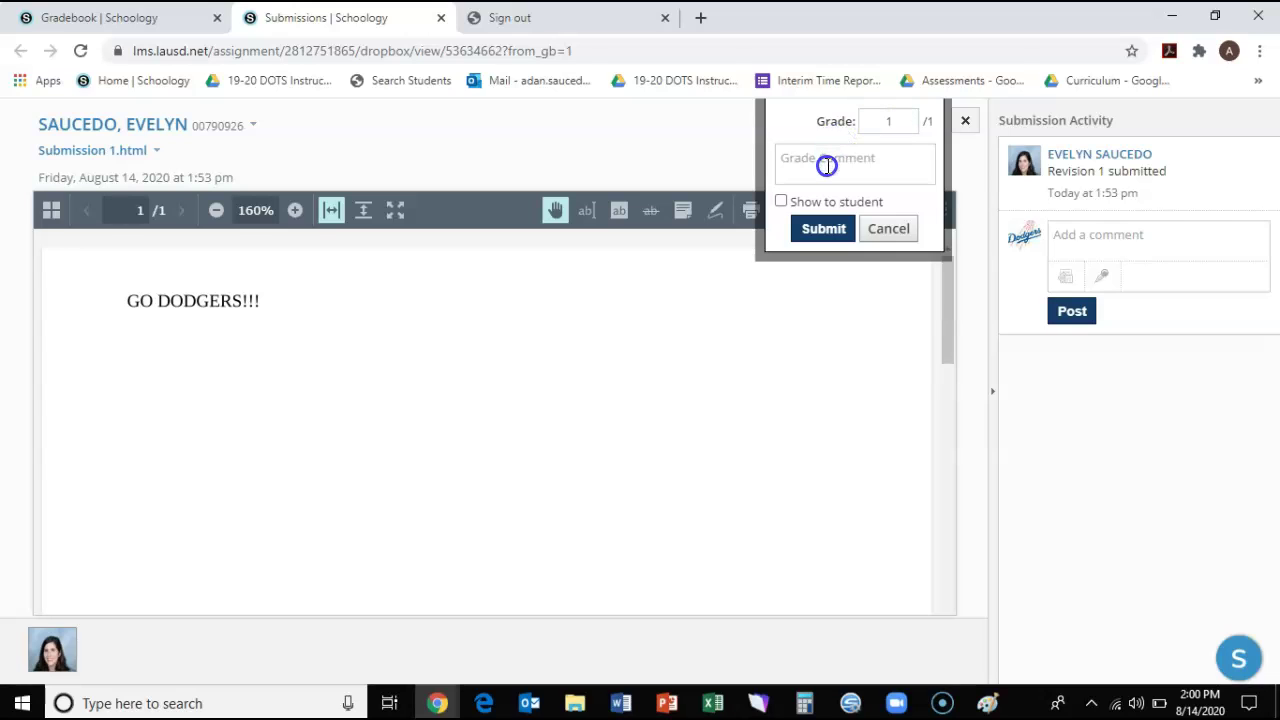
left_click(1114, 239)
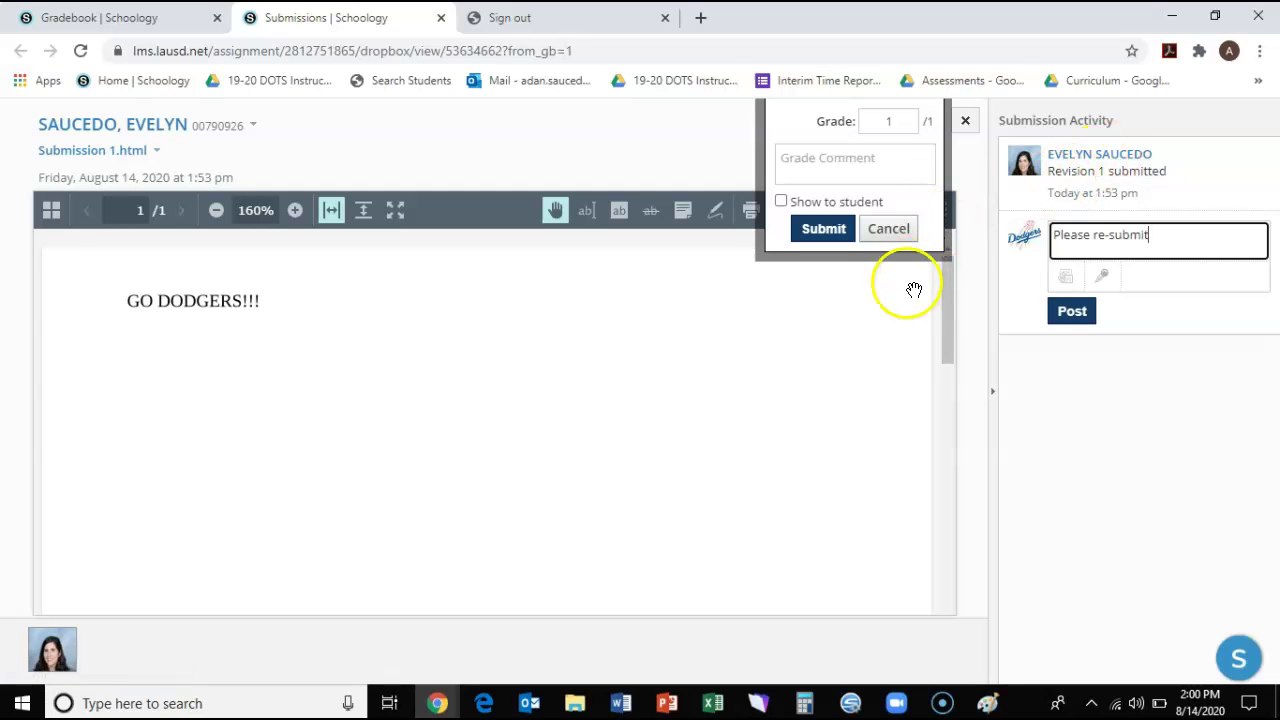
left_click(880, 229)
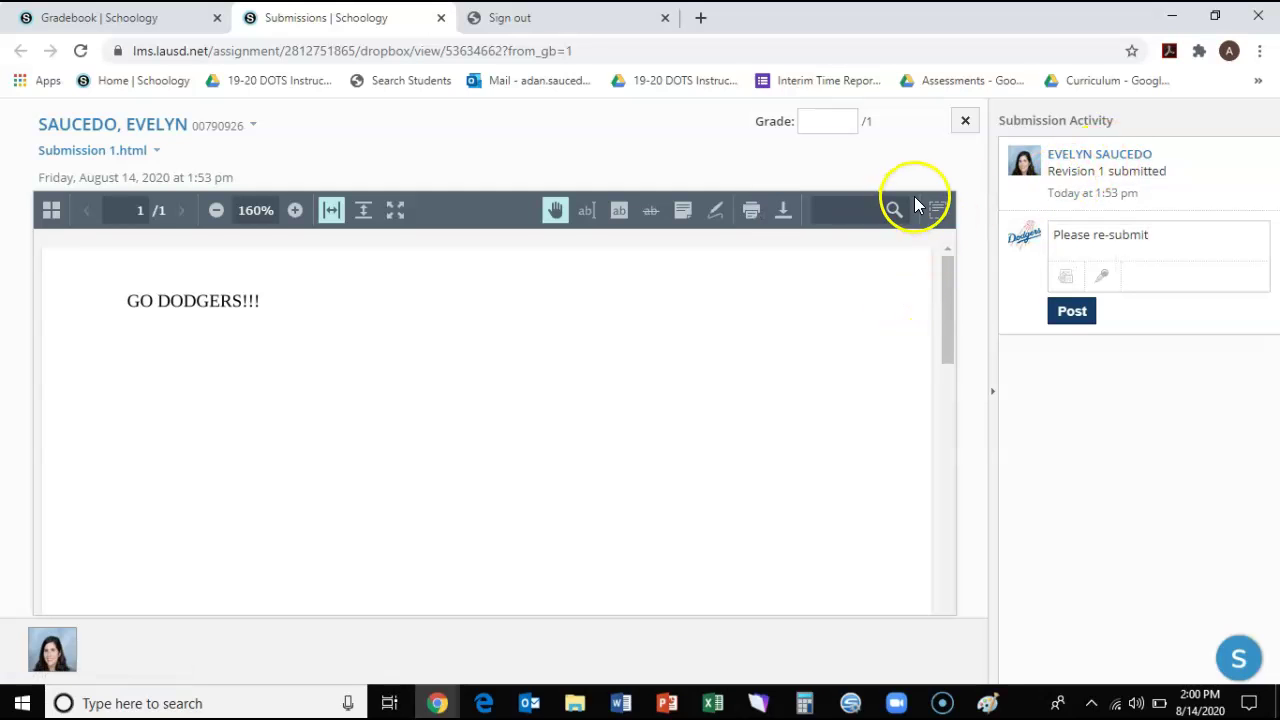
Submit a grade of 1 for the student's A. 10 submission and return to the gradebook.
left_click(828, 121)
type("1")
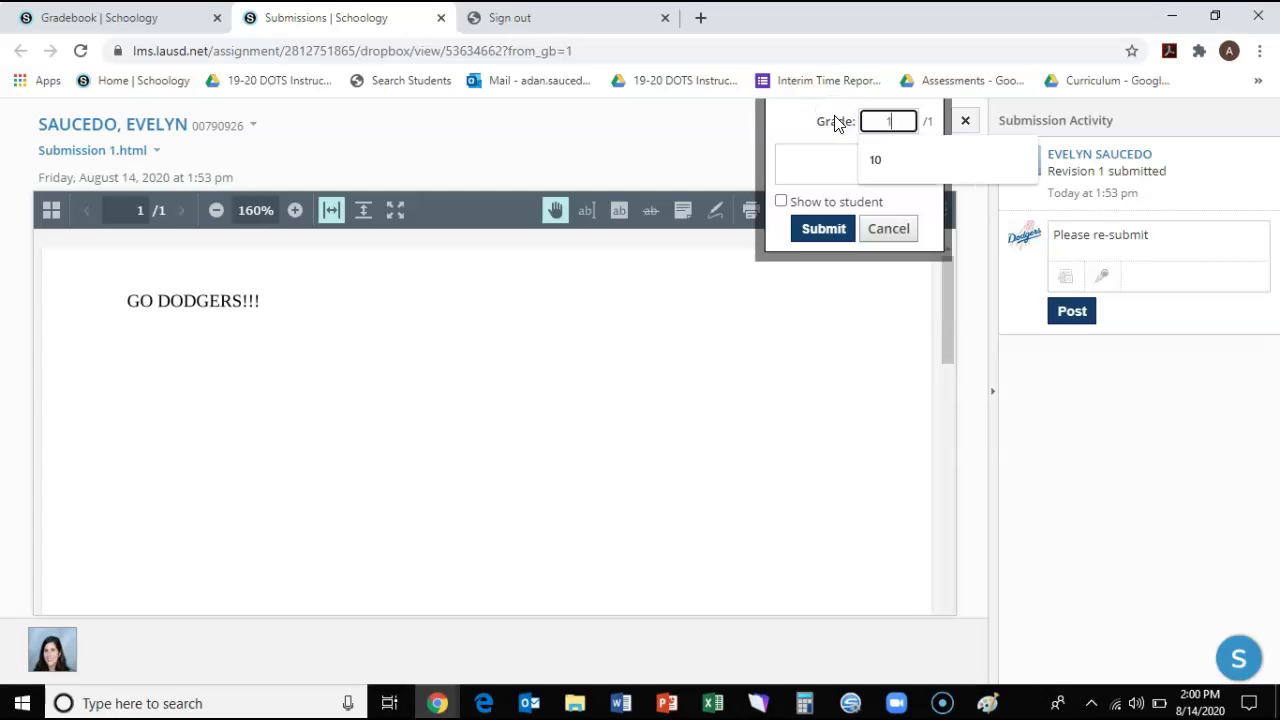
left_click(821, 230)
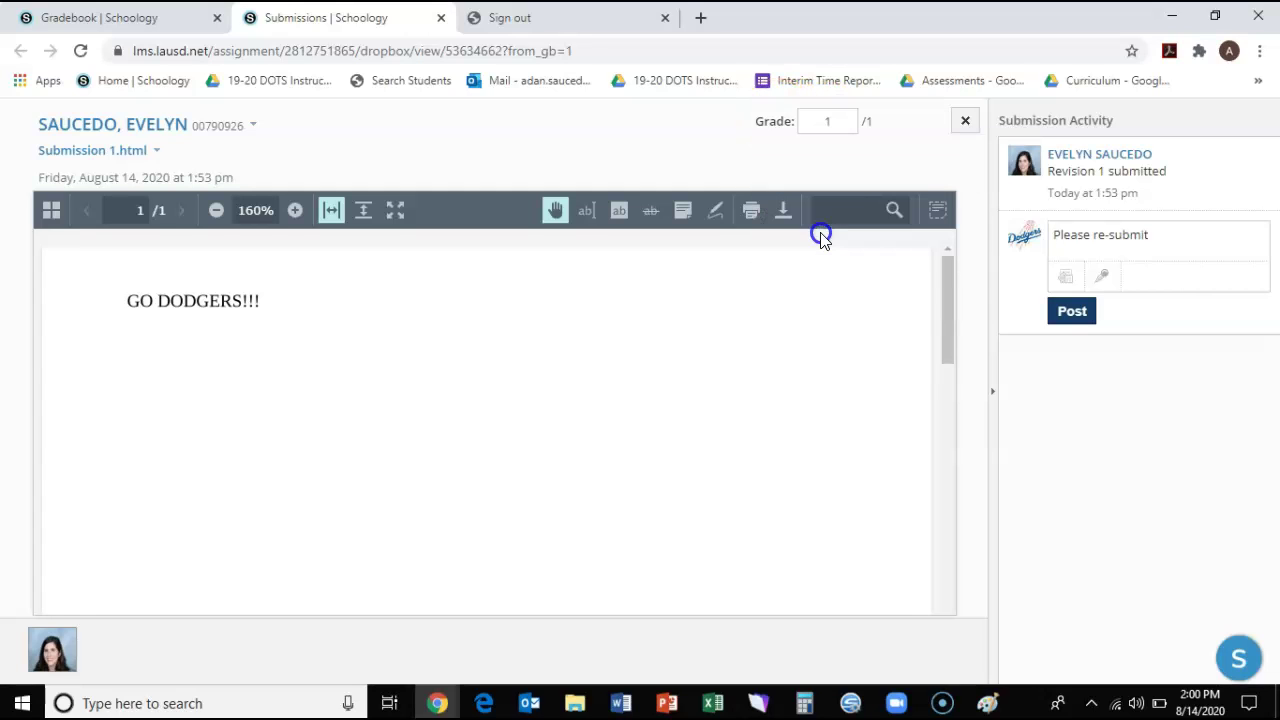
left_click(965, 120)
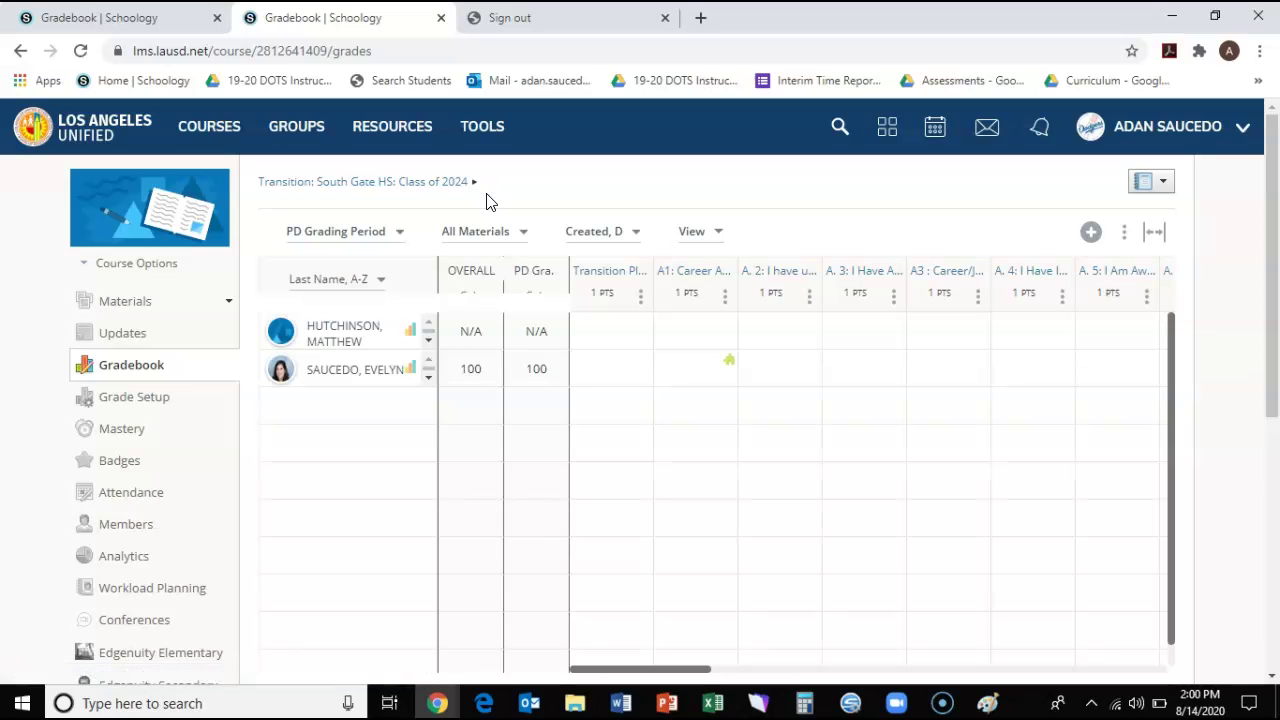
Find the A. 10 column in the gradebook and check the student's recorded grade.
scroll(742, 368, "right", 5)
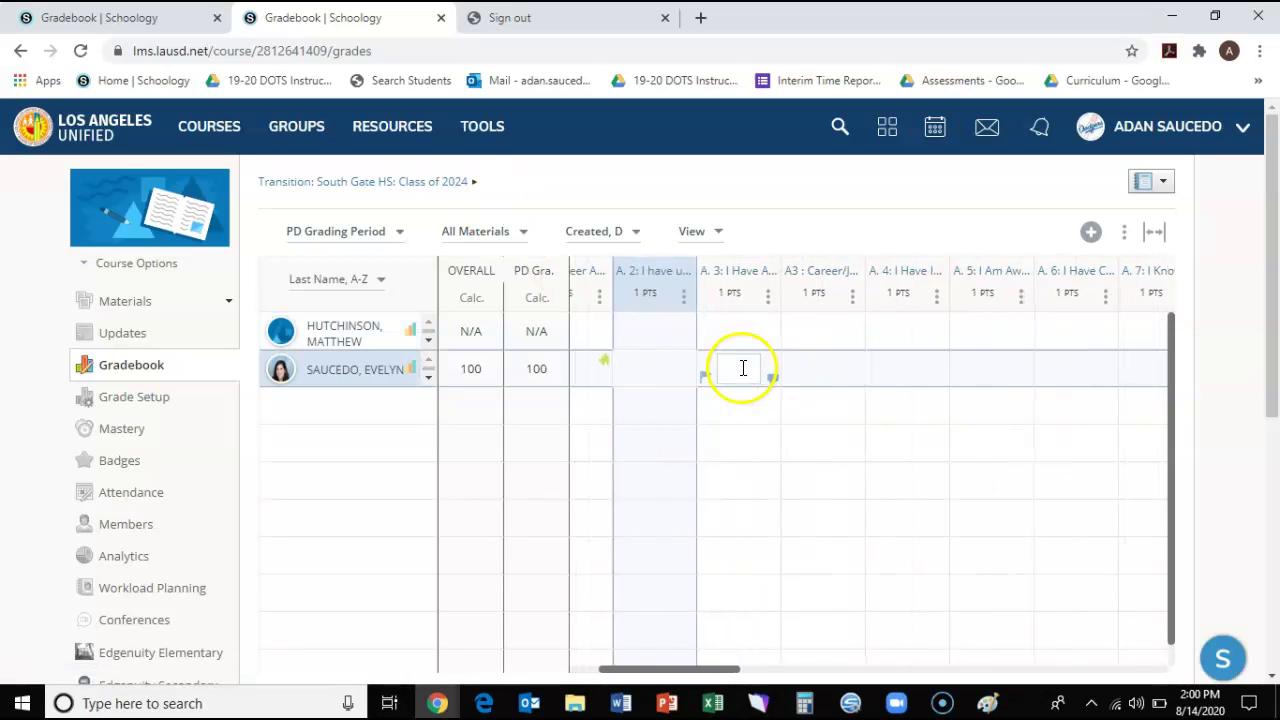
scroll(742, 368, "right", 3)
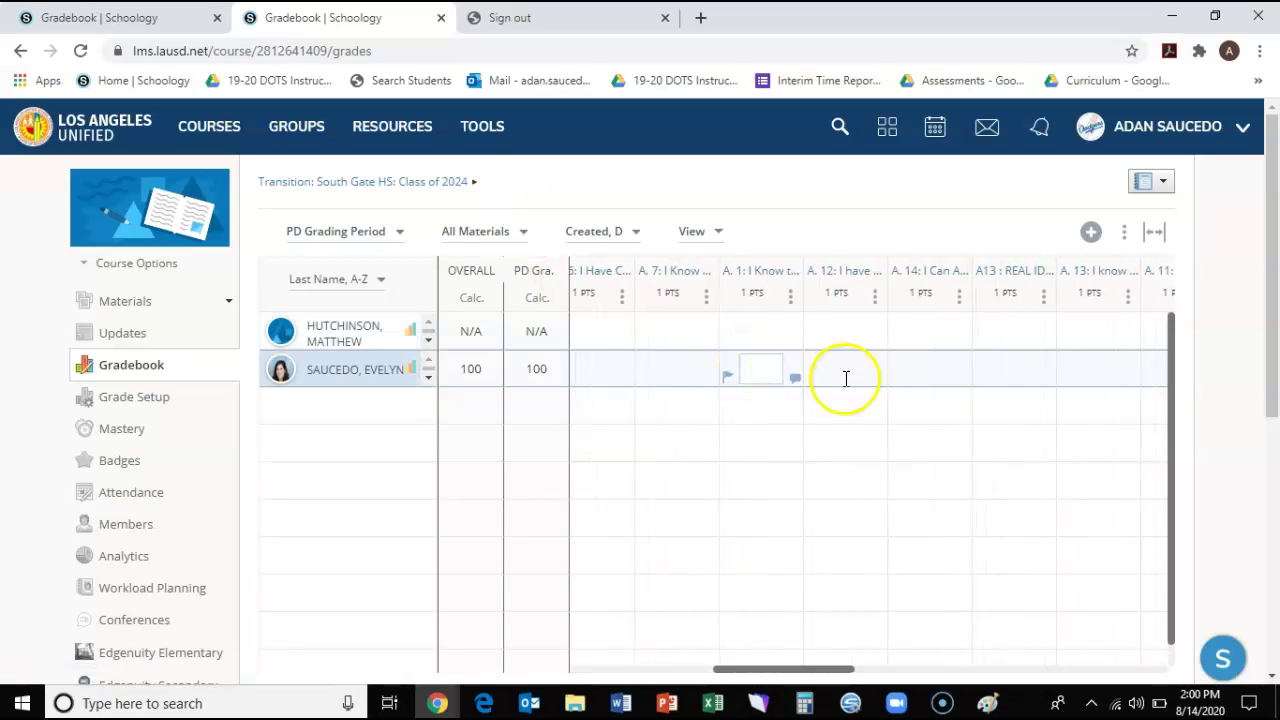
scroll(908, 564, "right", 2)
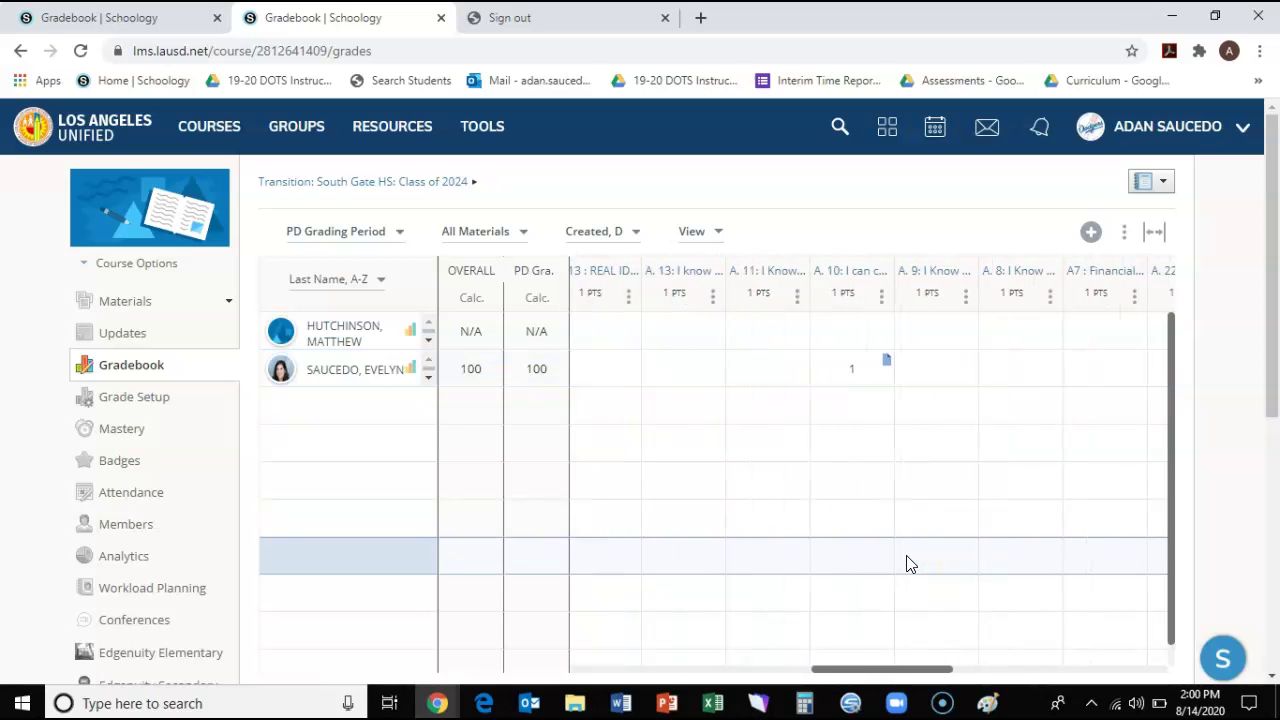
left_click(851, 371)
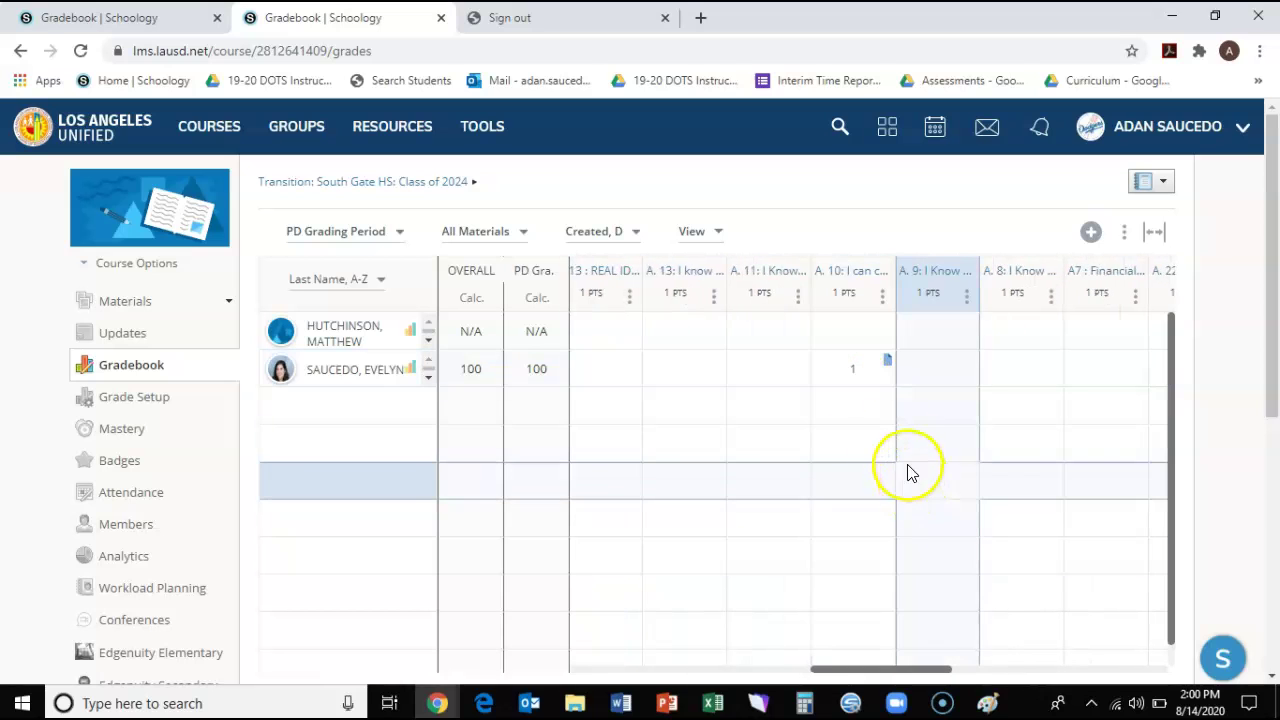
left_click(940, 368)
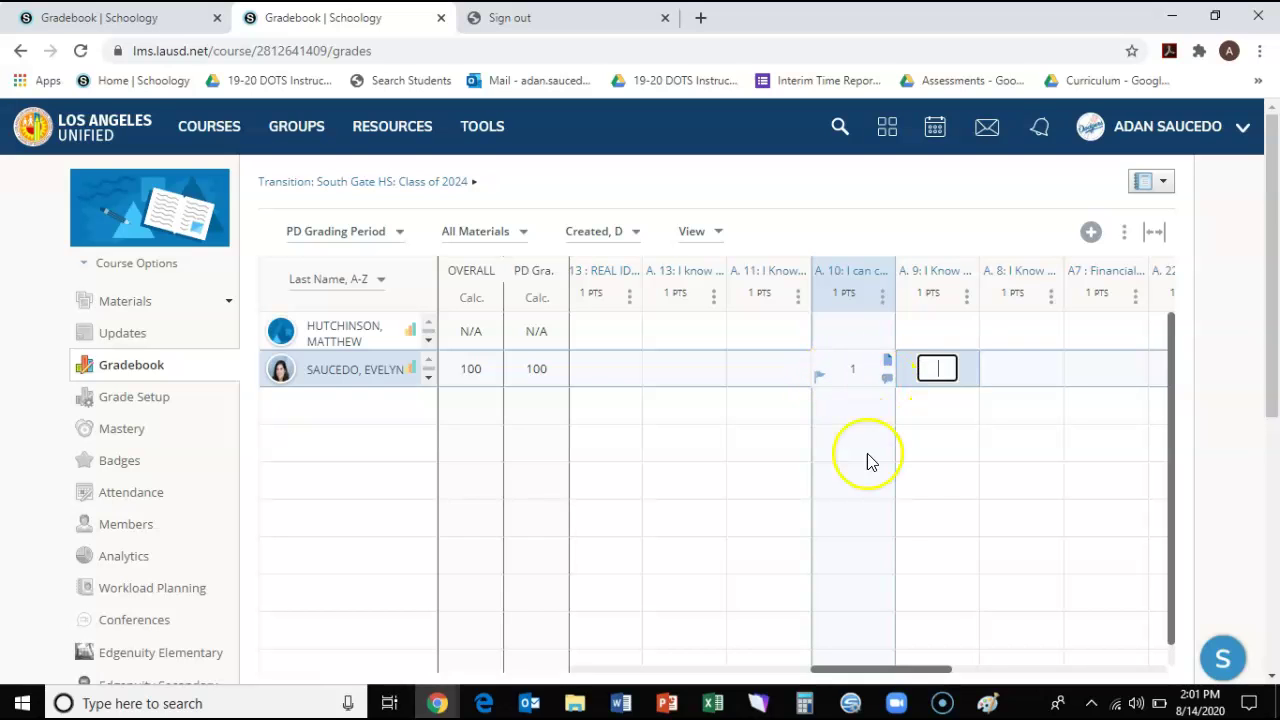
left_click(930, 468)
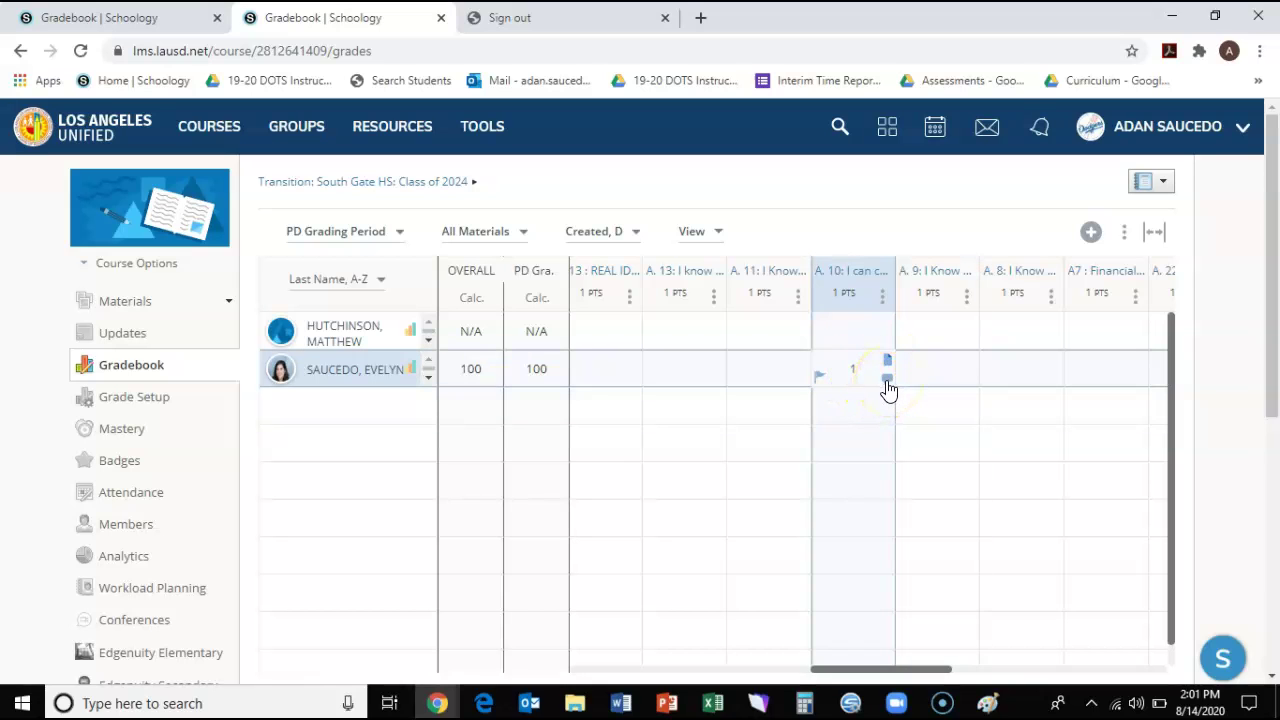
Open the grade comment for the student's A. 10 grade, inspect its Display to Student option, and close it without a comment.
left_click(887, 380)
left_click(886, 460)
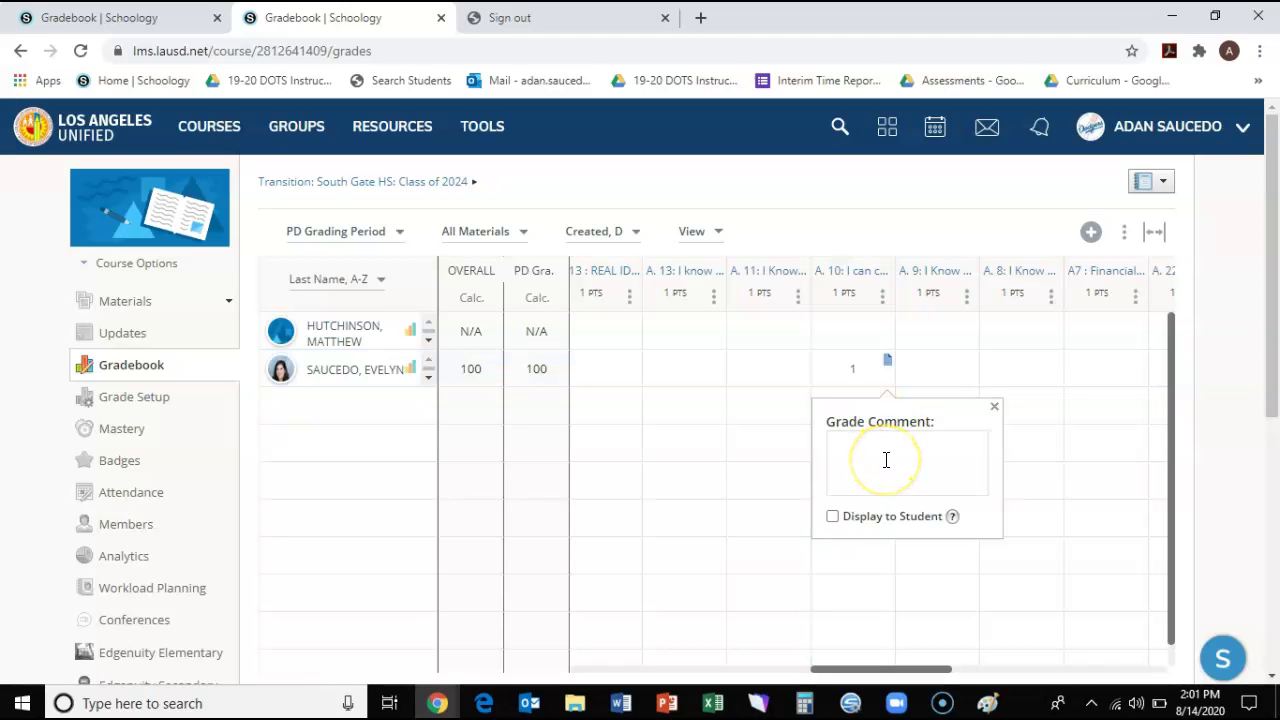
left_click(886, 460)
left_click(840, 522)
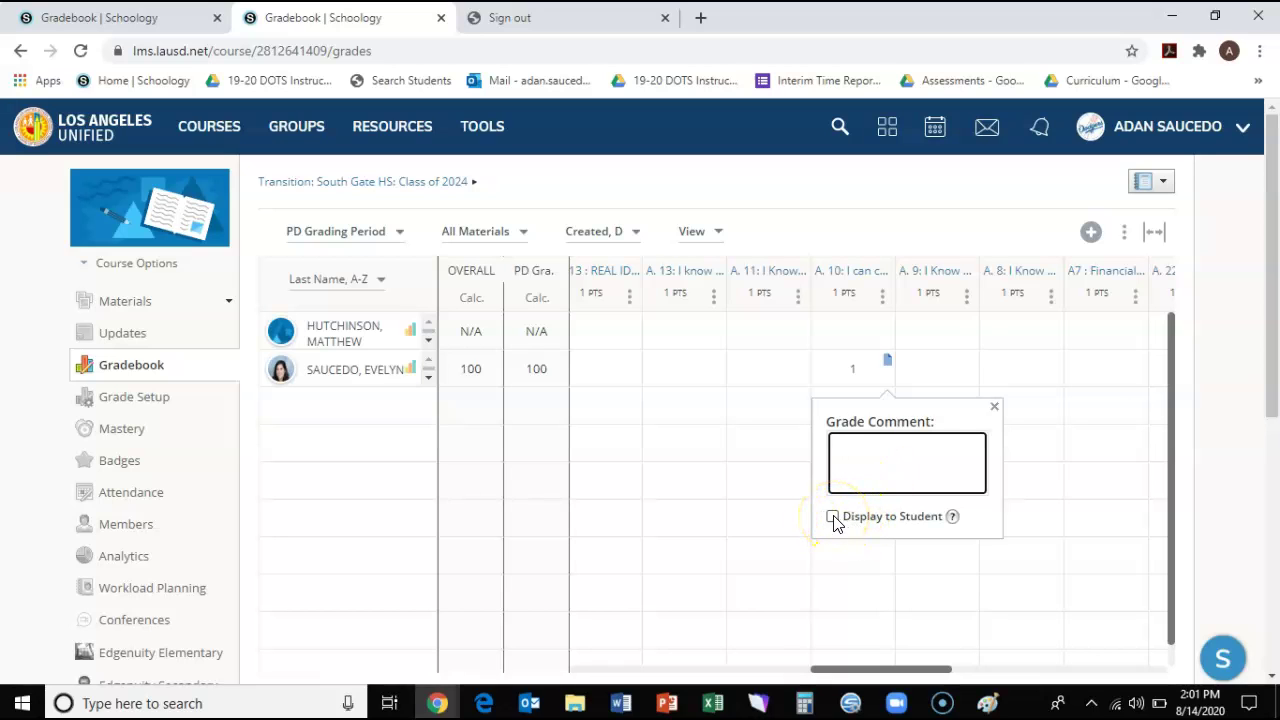
left_click(995, 408)
View the exception options for the student's A. 10 grade and close them without marking an exception.
left_click(815, 382)
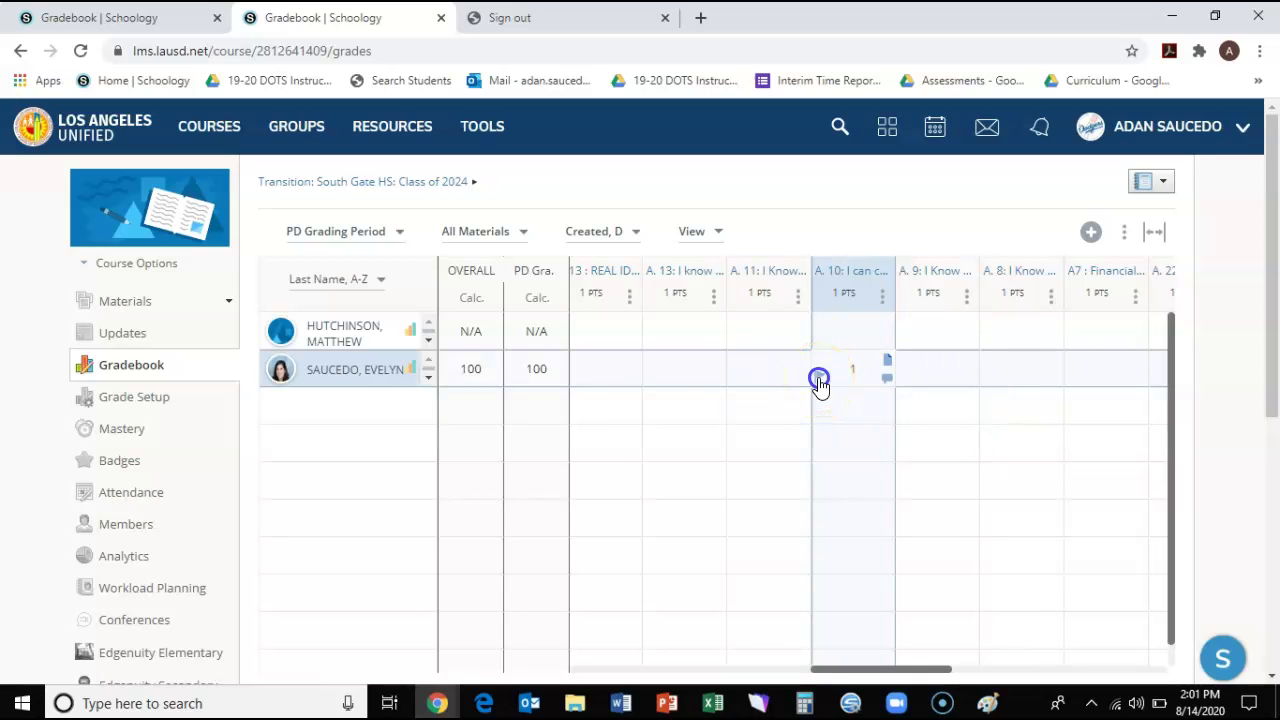
left_click(818, 380)
left_click_drag(818, 386, 724, 385)
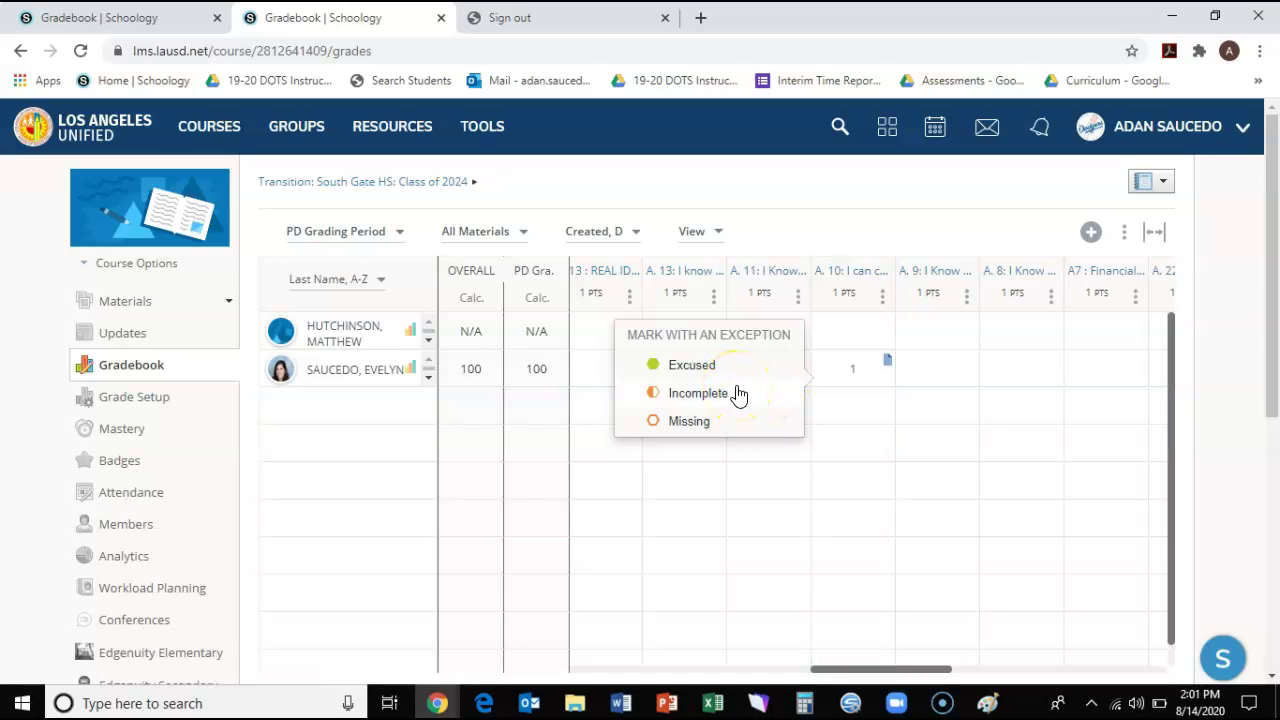
left_click(838, 414)
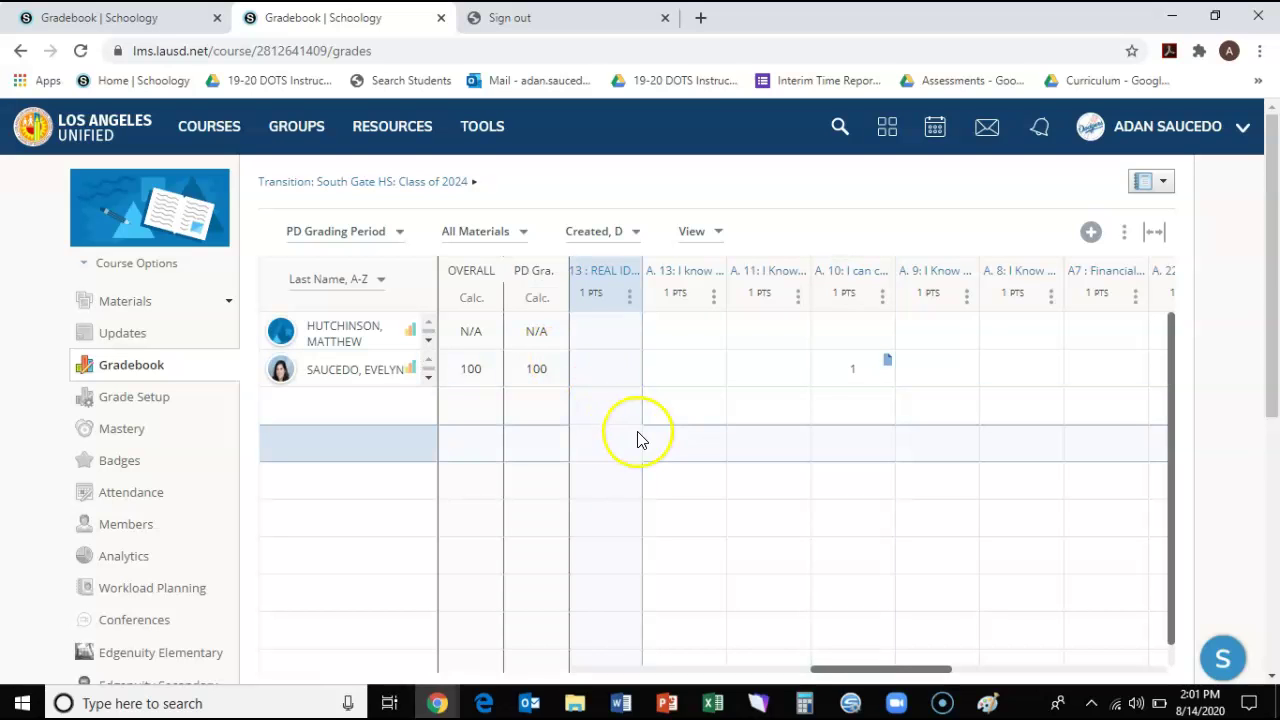
Open the course materials and expand the Transition Activities 1-24 folder and its "1 - 4 : Career Awareness / Exploration" subfolder.
scroll(691, 403, "left", 1)
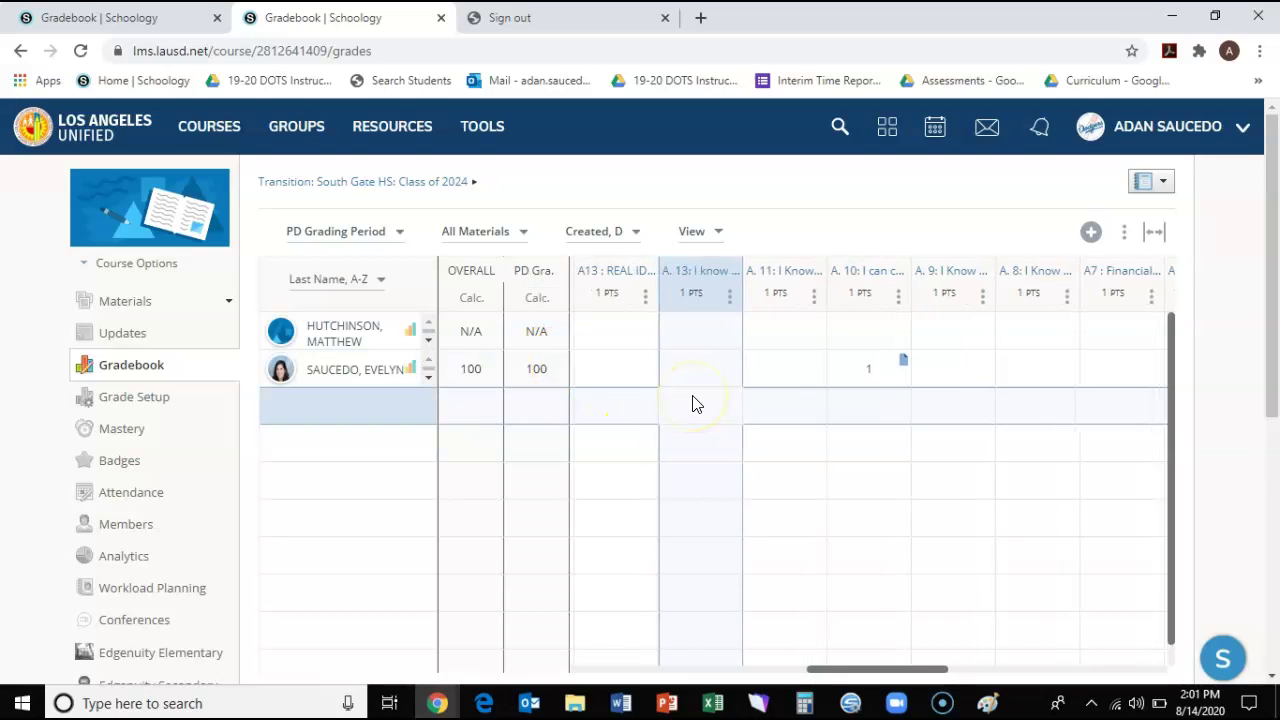
scroll(697, 404, "left", 3)
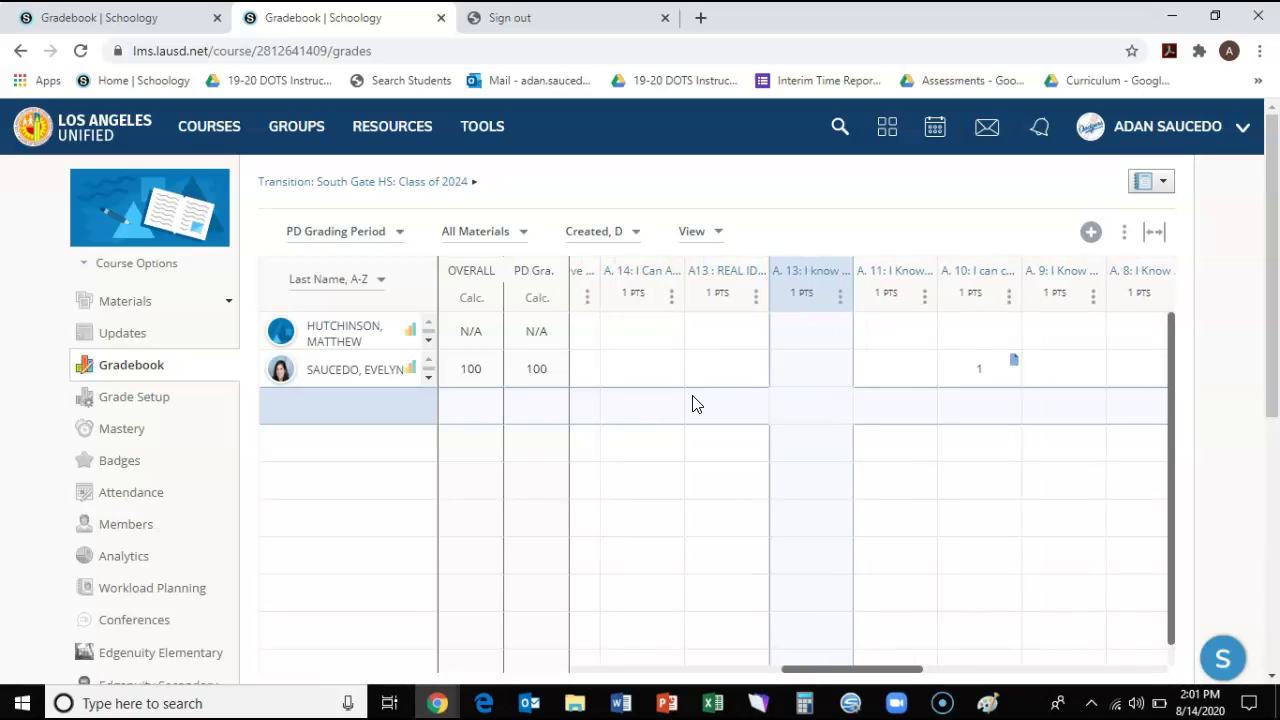
mouse_move(826, 277)
left_click(119, 303)
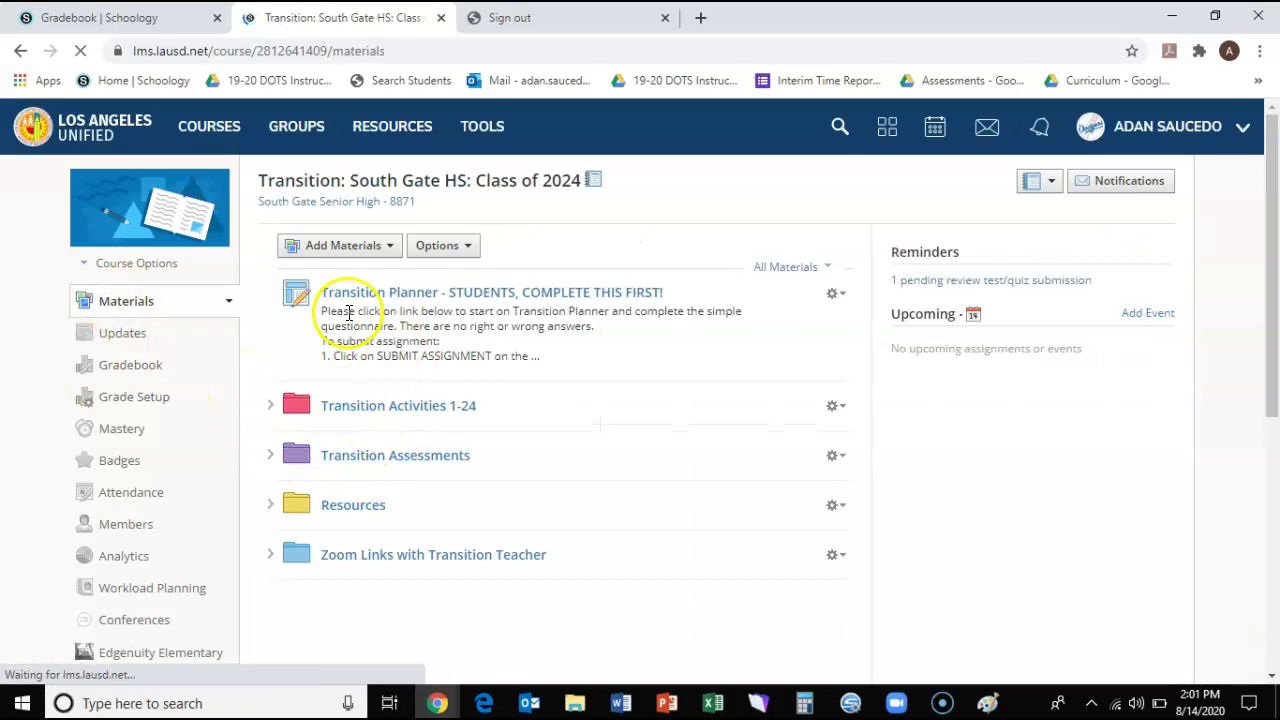
left_click(270, 406)
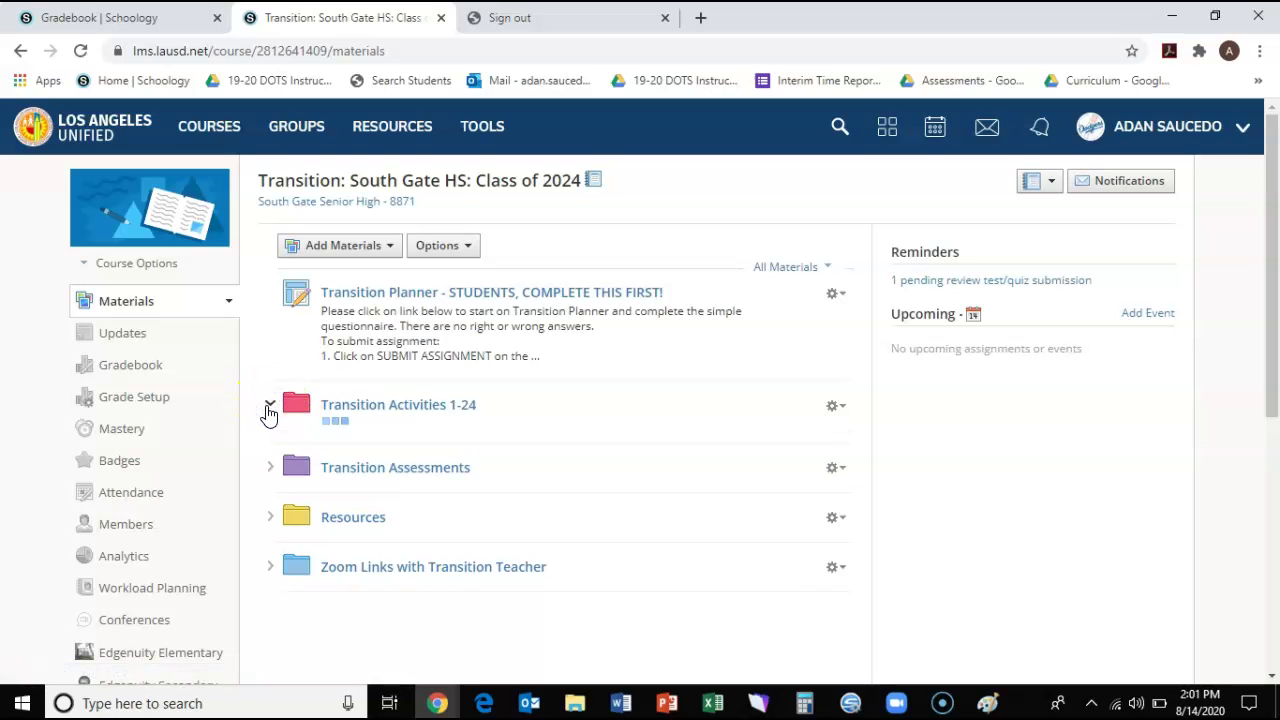
left_click(309, 432)
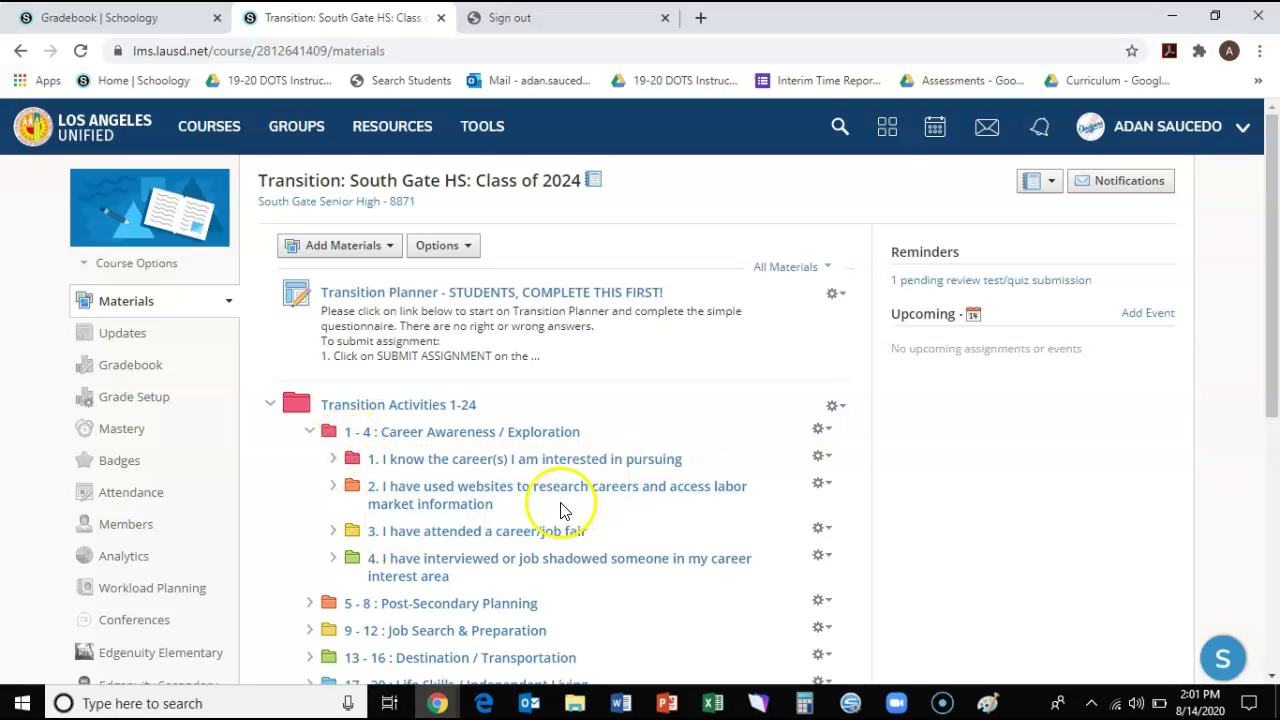
Expand the "3. I have attended a career/job fair" folder to view its activities and return to the course gradebook.
left_click(333, 531)
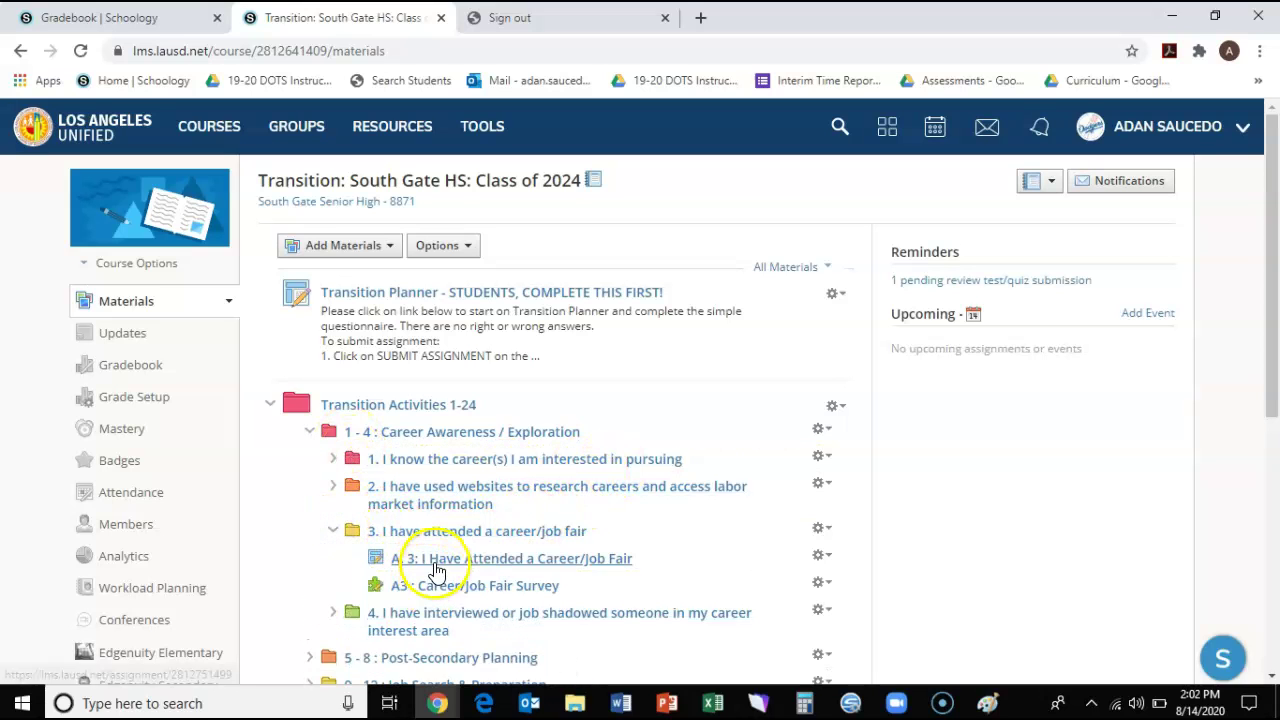
left_click(137, 372)
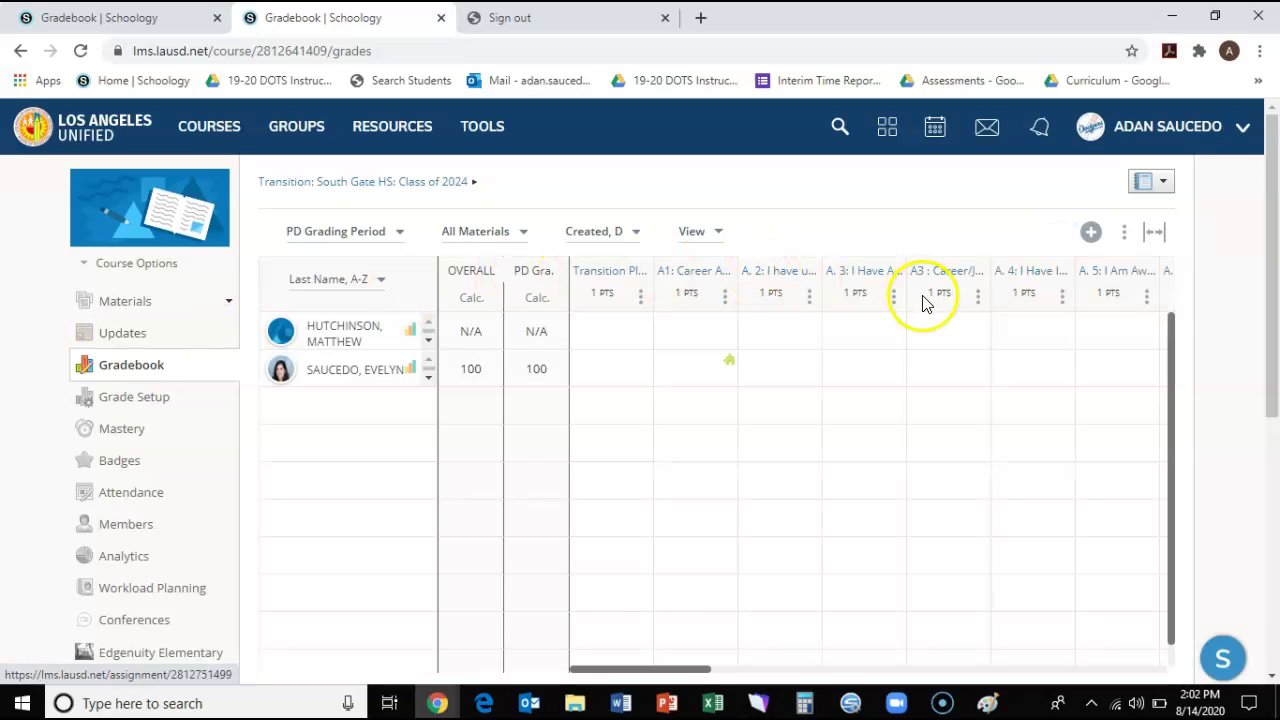
Open the A. 5 post-secondary options assignment from the gradebook, view its management options and instructions, and close it.
left_click_drag(684, 667, 740, 662)
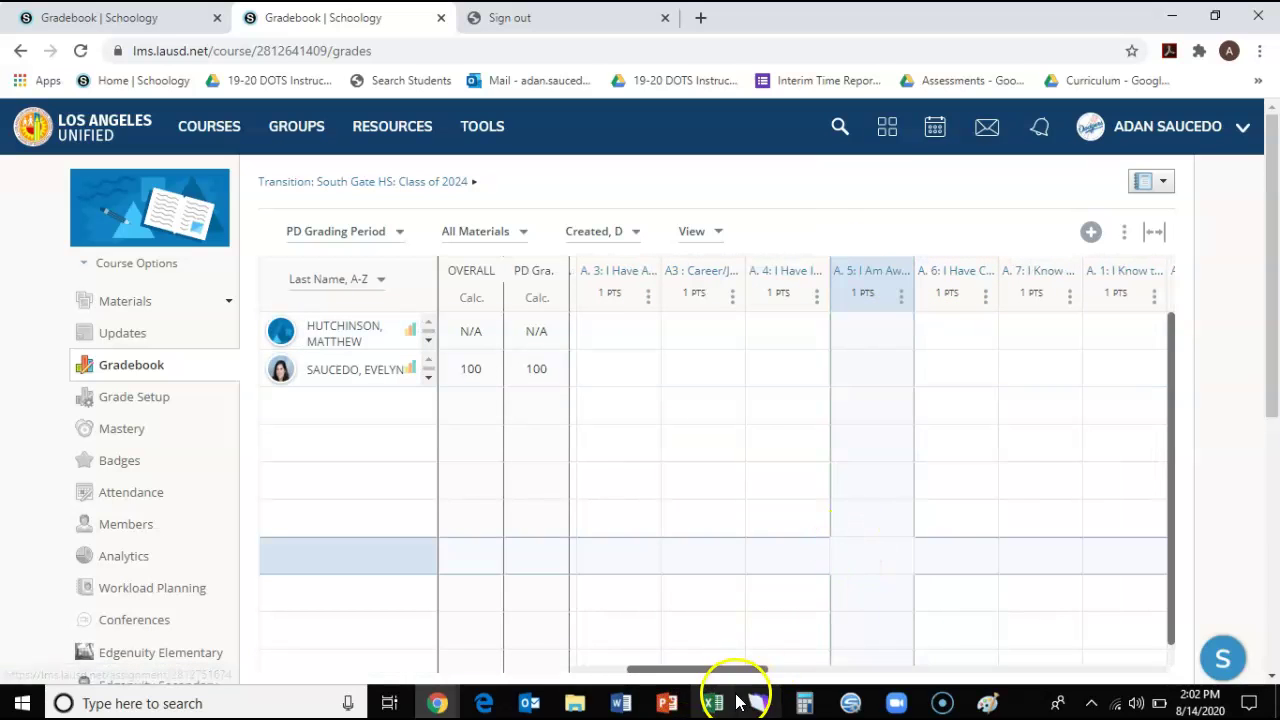
mouse_move(749, 667)
left_mouse_down()
mouse_move(768, 665)
mouse_move(737, 666)
left_mouse_up()
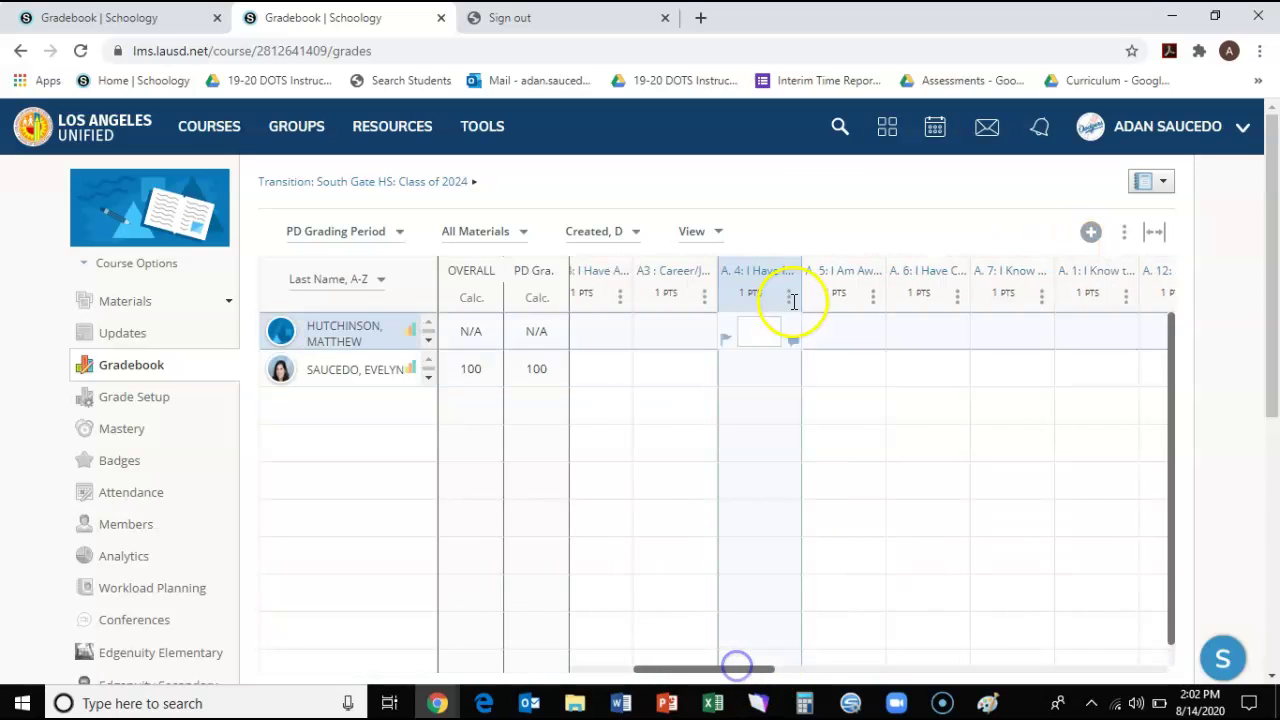
left_click(854, 271)
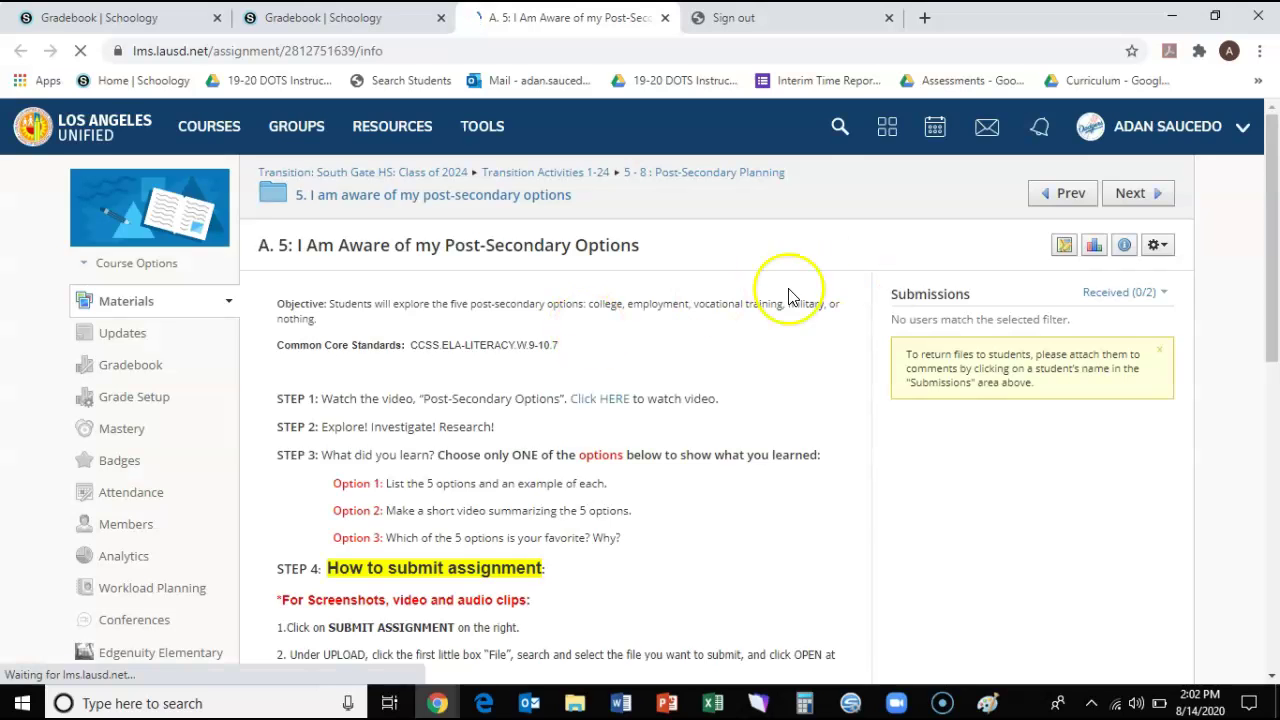
left_click(1157, 245)
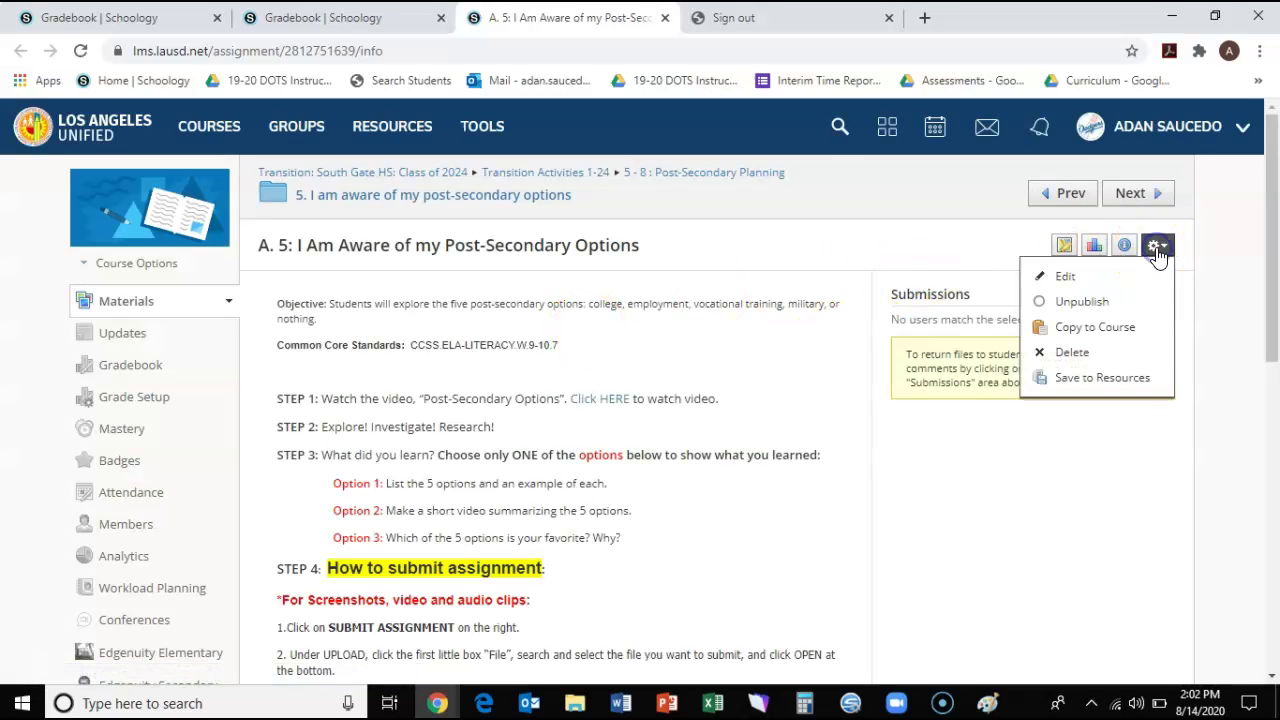
left_click(722, 326)
scroll(720, 329, "down", 2)
scroll(400, 240, "up", 2)
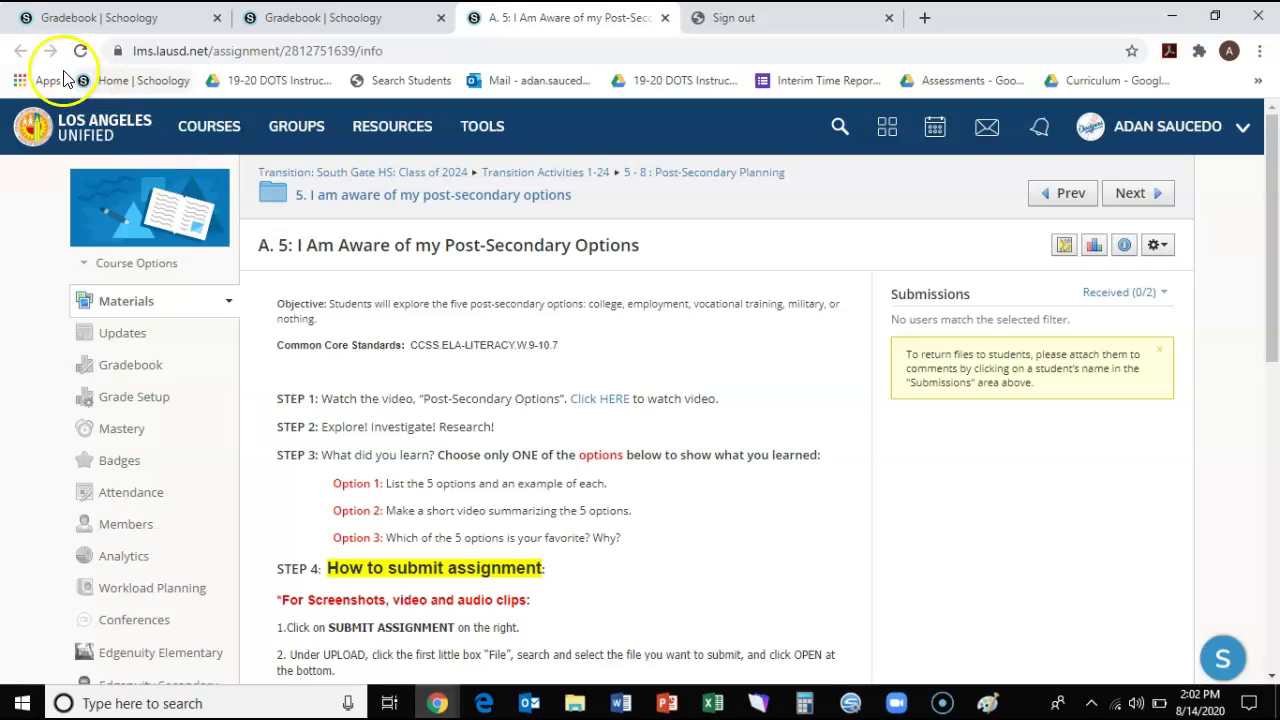
left_click(666, 18)
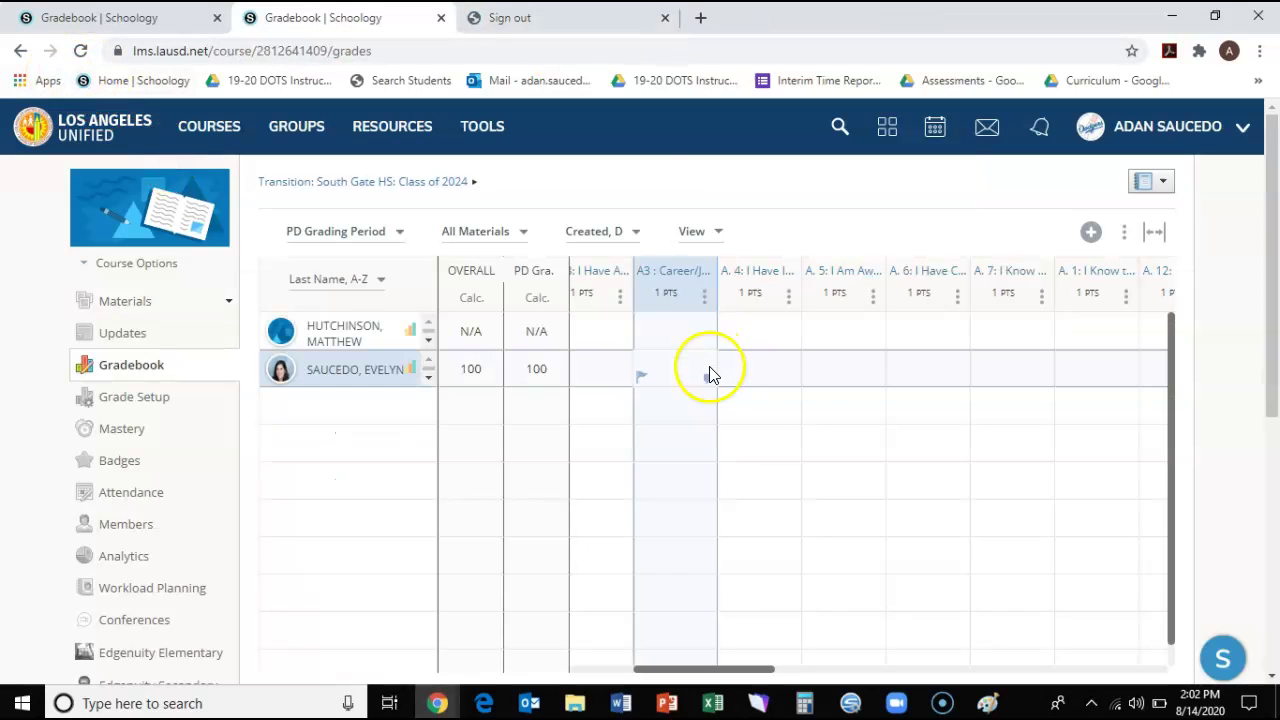
Open the student's A1: Career Assessment Questionnaire submission from the gradebook for viewing and editing.
scroll(822, 407, "left", 2)
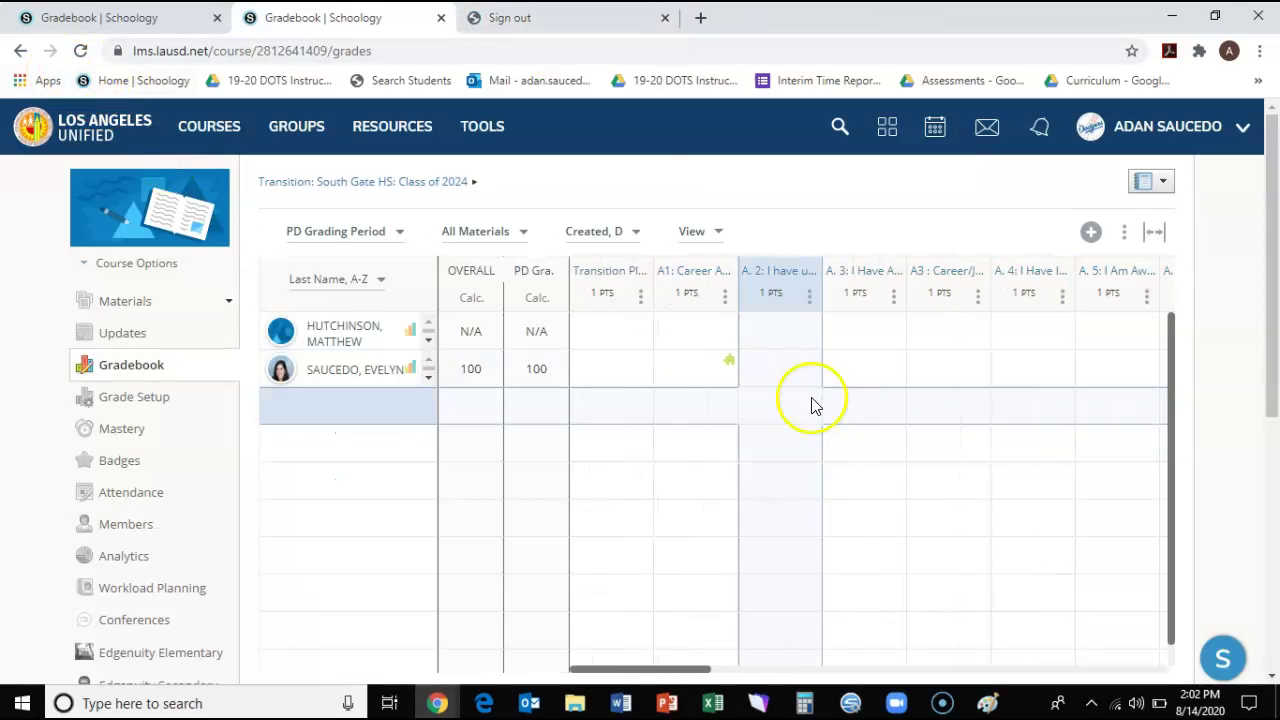
left_click(730, 364)
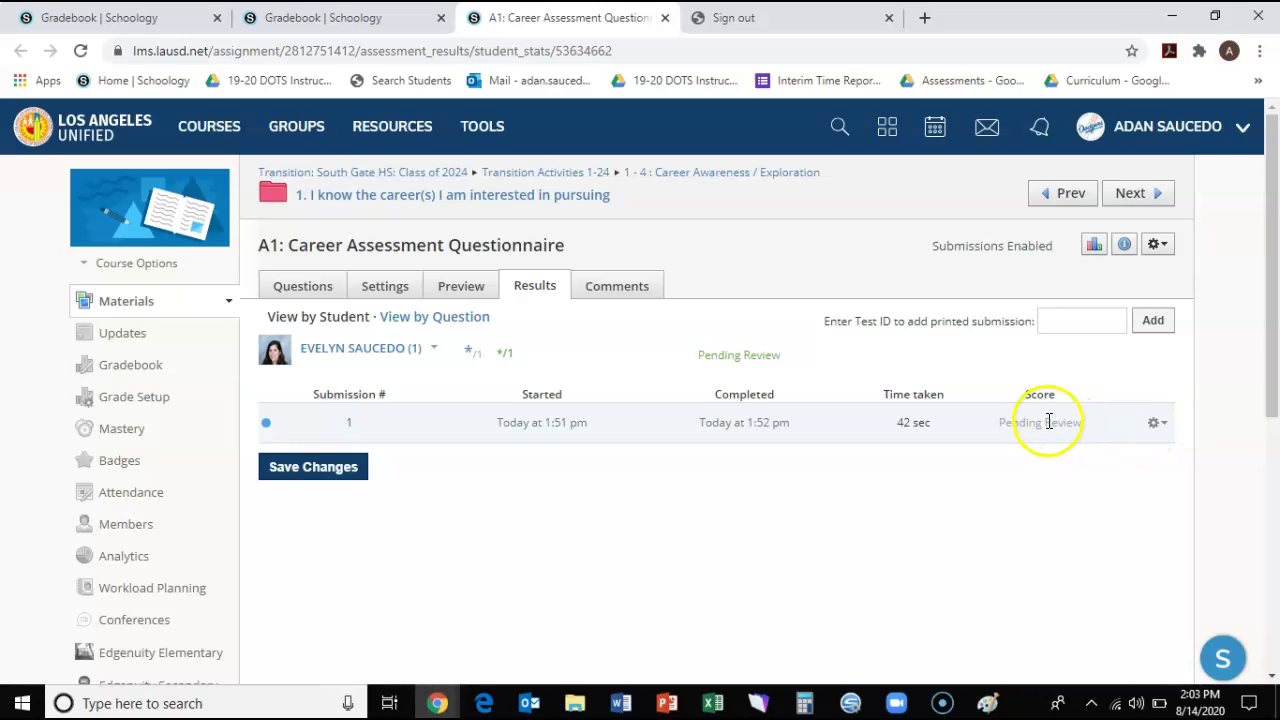
left_click(1156, 425)
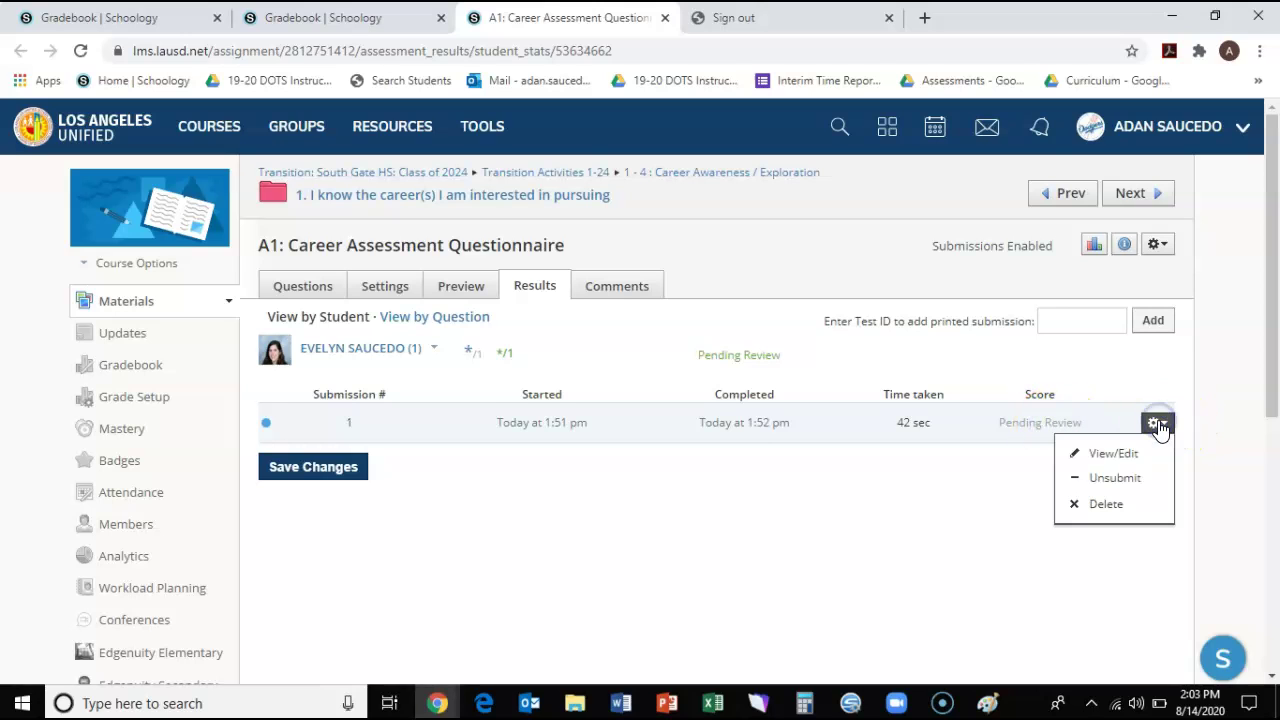
left_click(1124, 459)
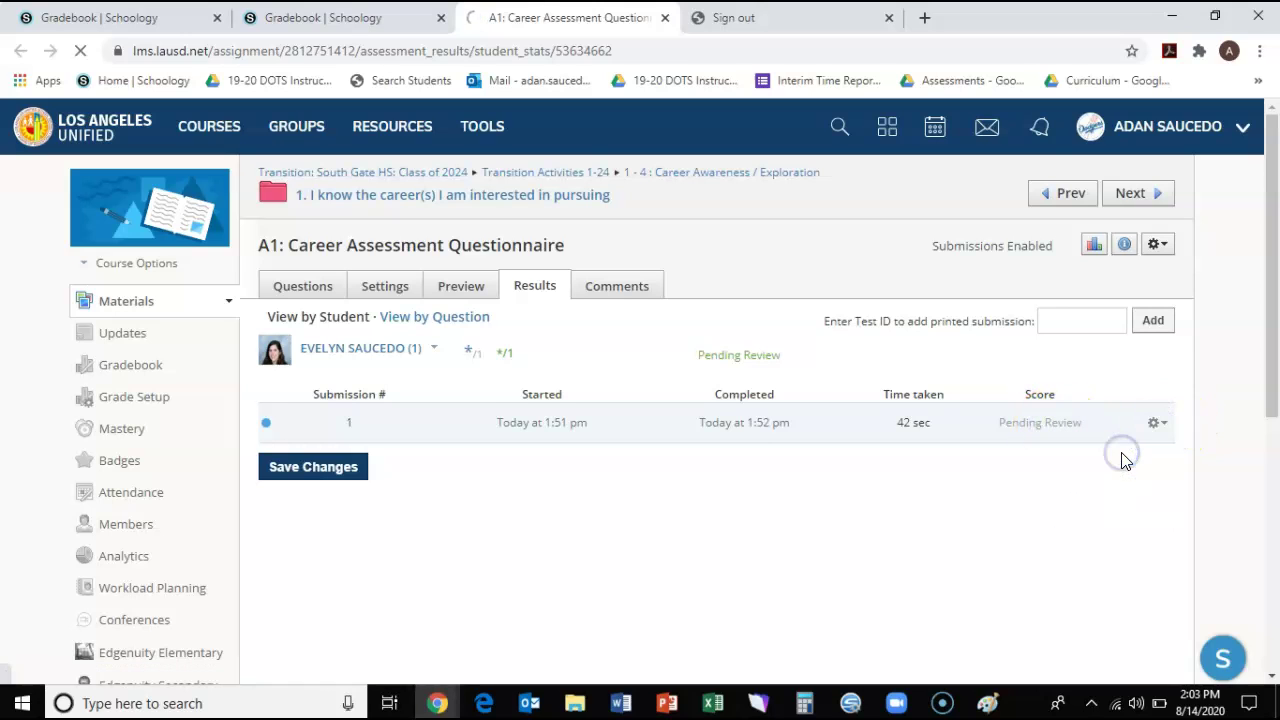
left_click(906, 480)
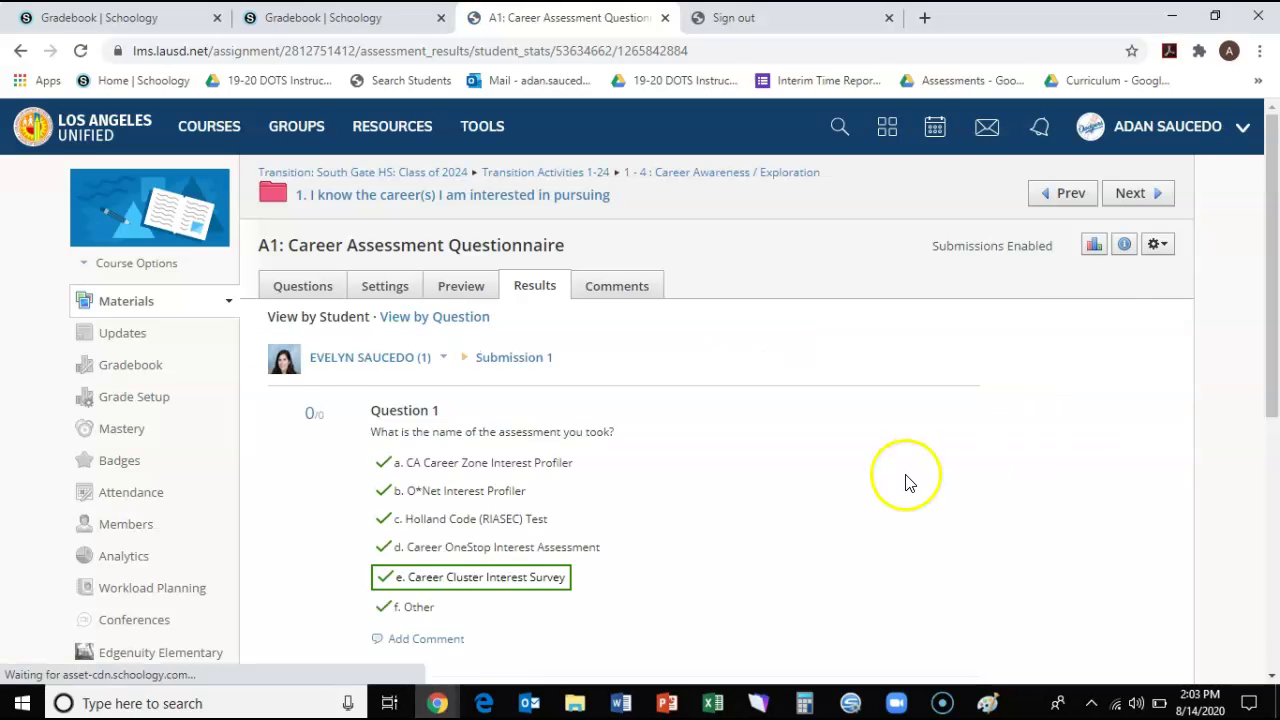
Review the student's answers to Question 1 and the manually graded Question 2 of the career questionnaire.
scroll(907, 484, "down", 3)
scroll(906, 484, "down", 3)
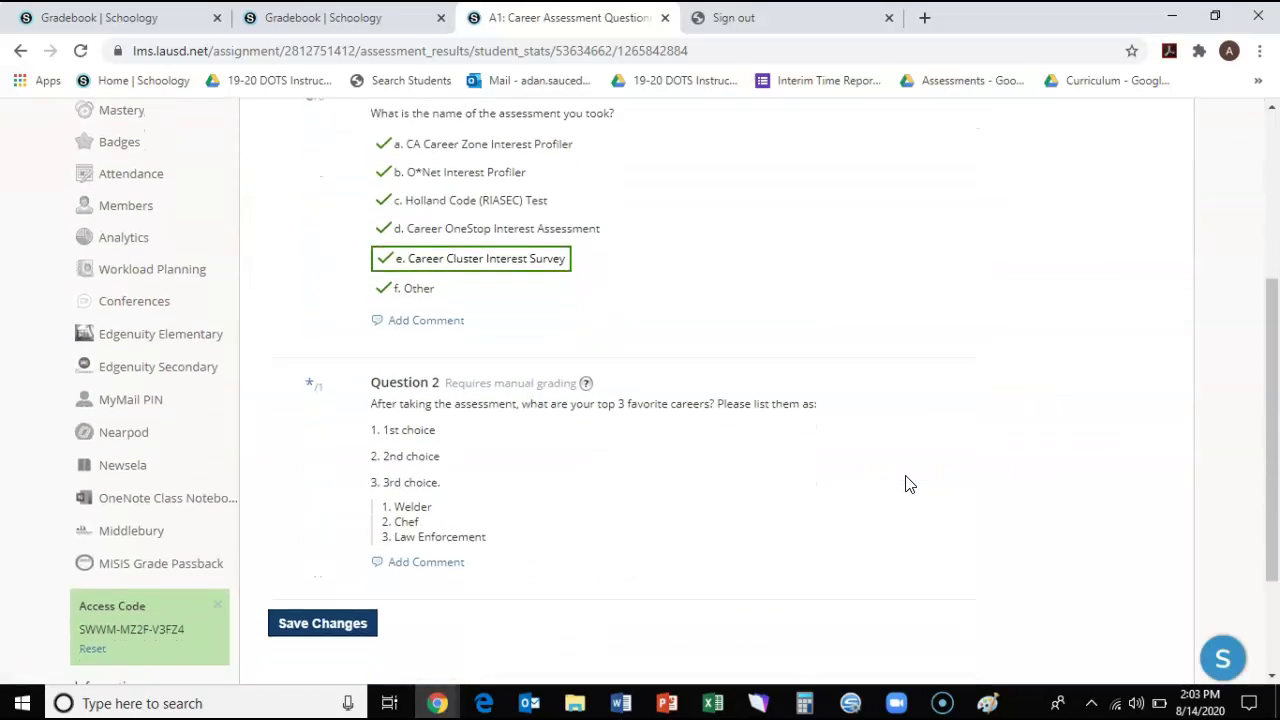
left_click(627, 477)
scroll(627, 477, "down", 1)
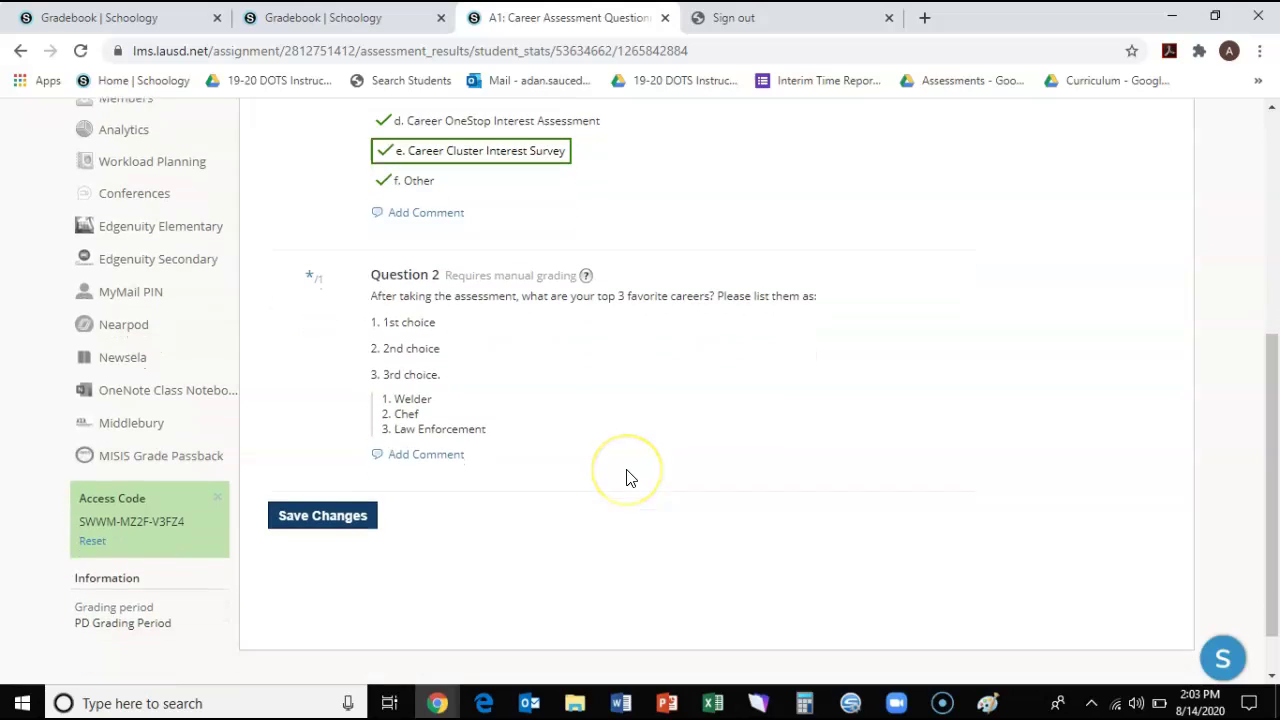
scroll(627, 477, "up", 1)
scroll(627, 477, "up", 2)
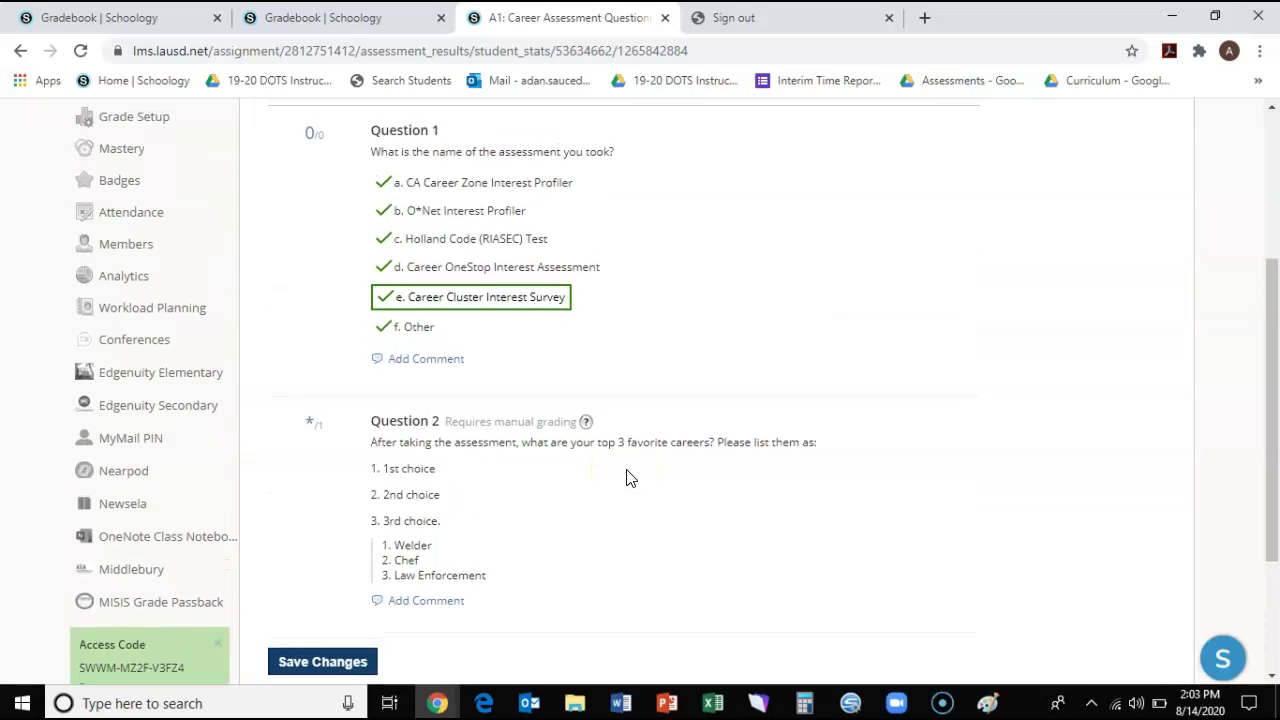
left_click(453, 330)
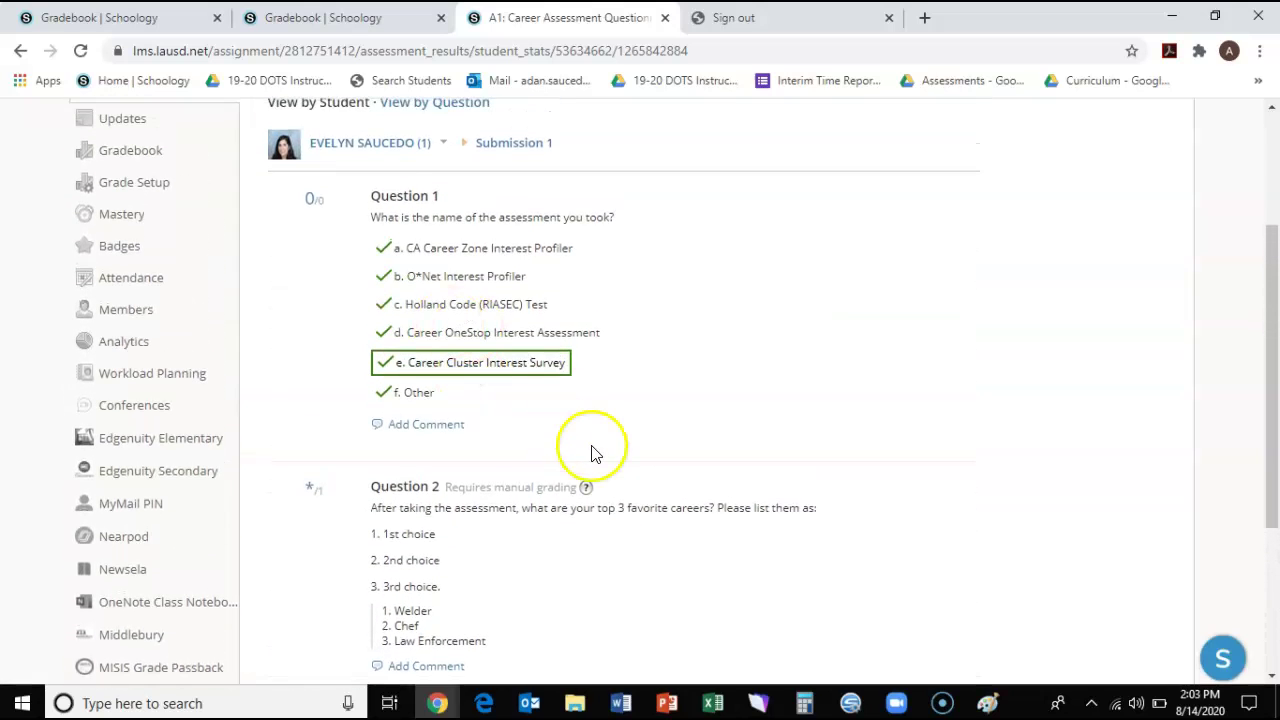
scroll(591, 449, "up", 1)
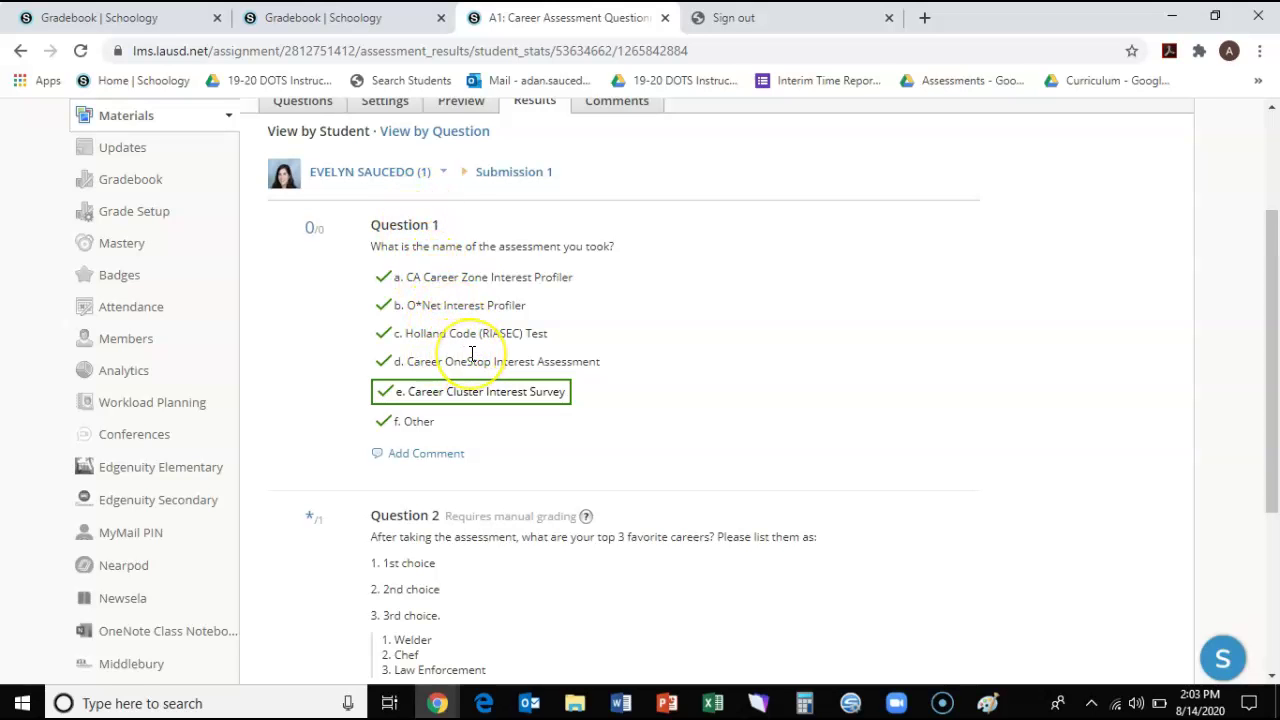
scroll(472, 353, "down", 3)
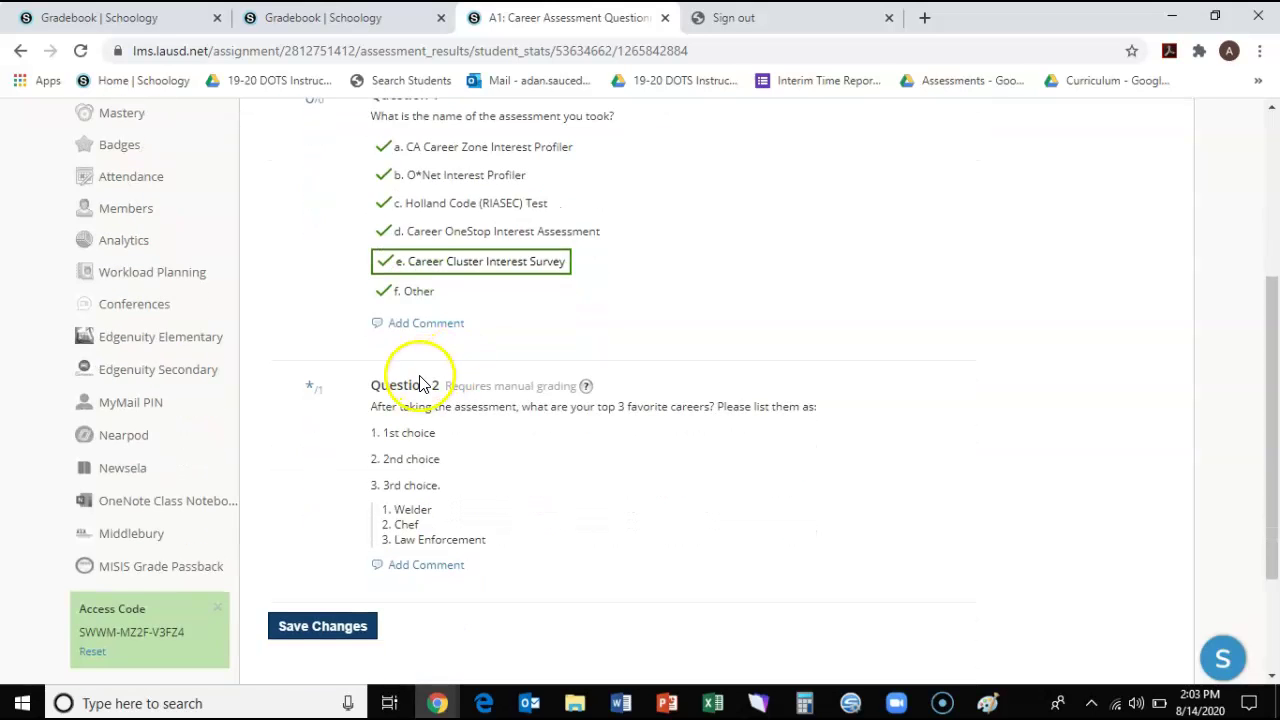
scroll(420, 384, "down", 1)
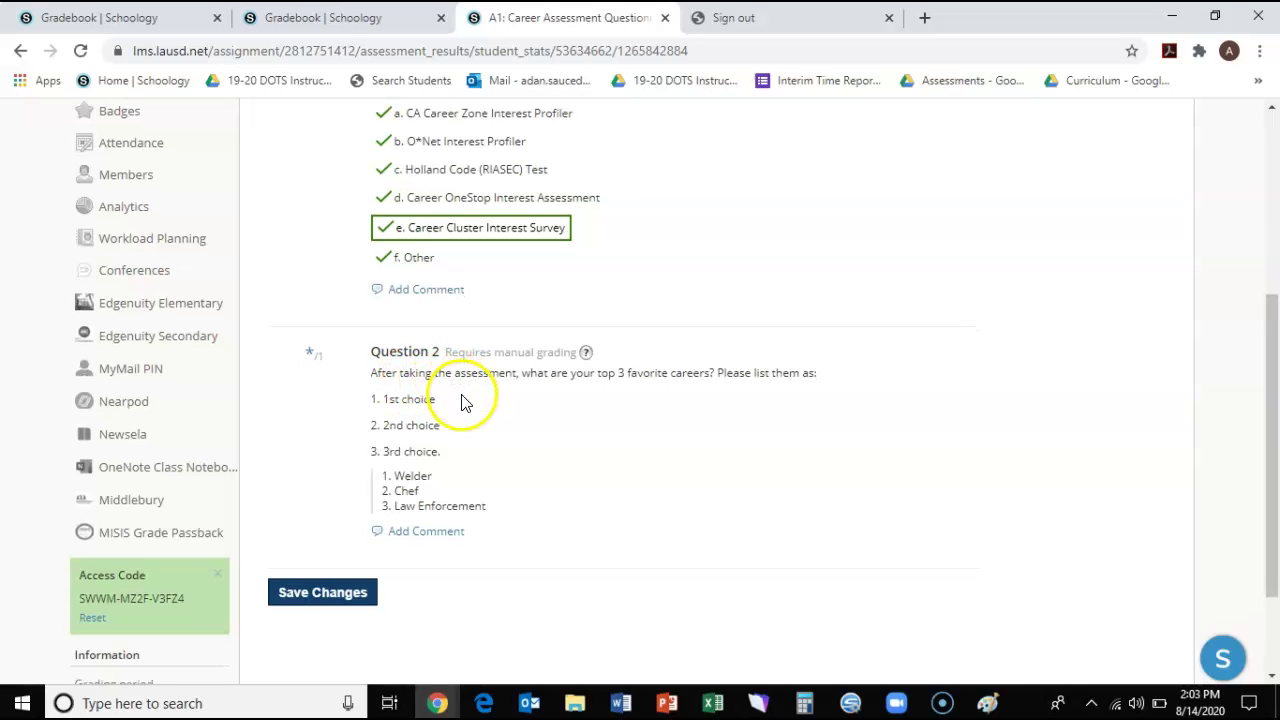
scroll(440, 375, "down", 1)
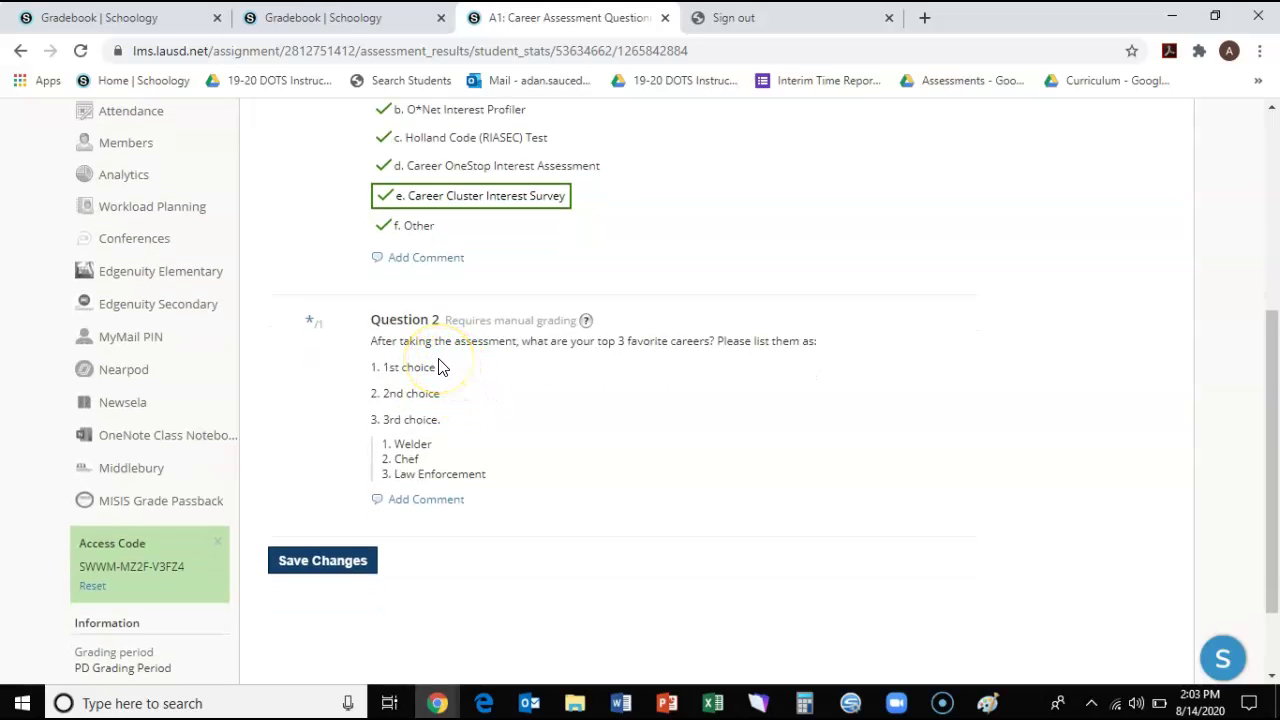
scroll(486, 380, "down", 1)
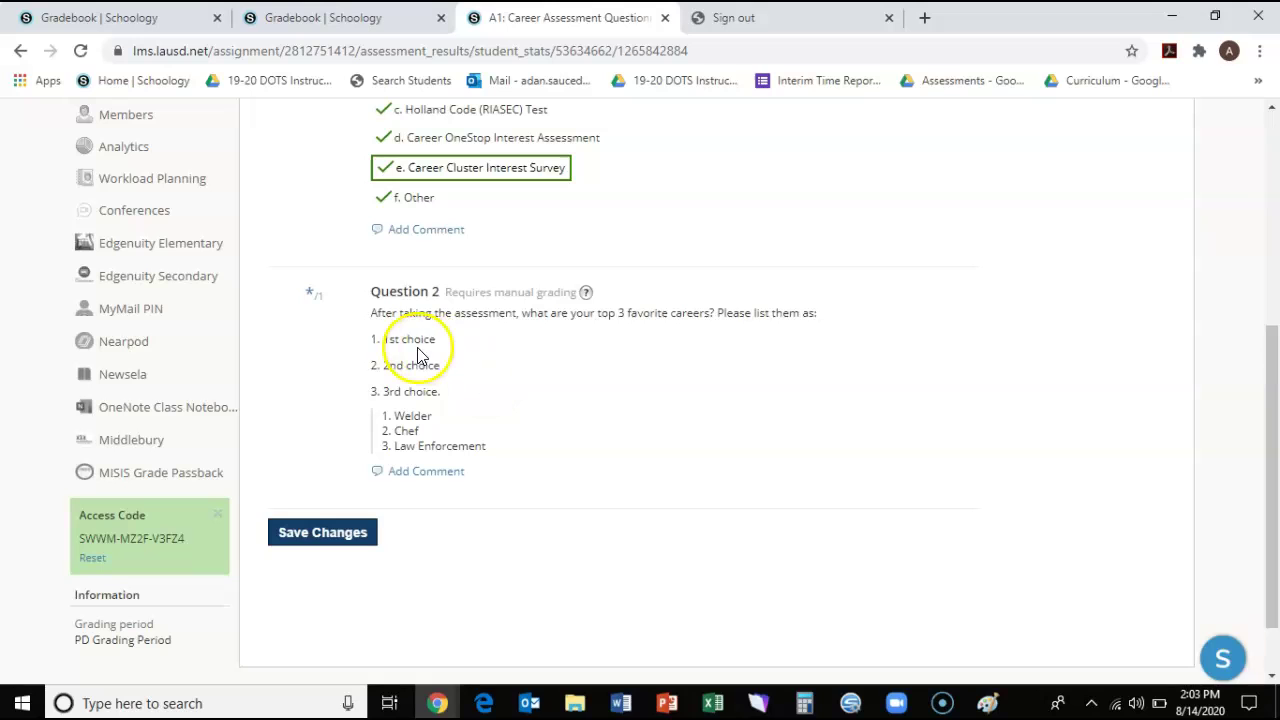
scroll(312, 305, "up", 1)
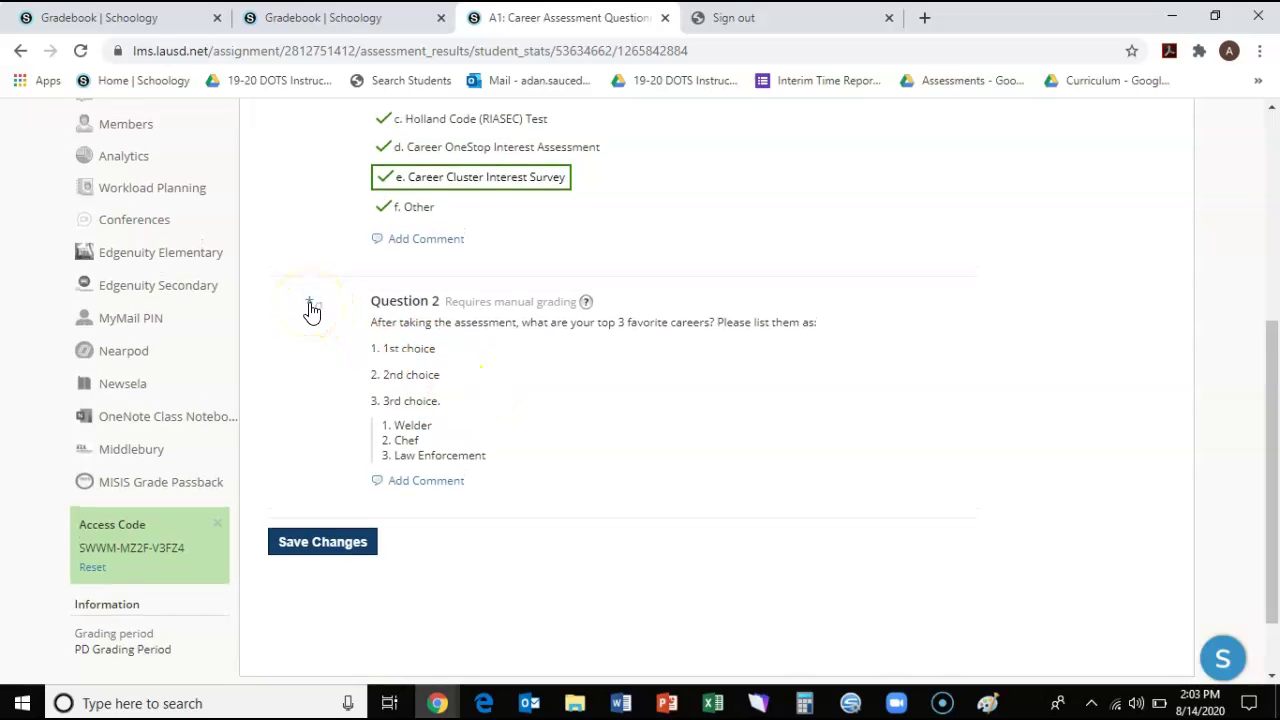
Give the student's Question 2 answer a score of 1 and save the changes to the submission.
left_click(311, 308)
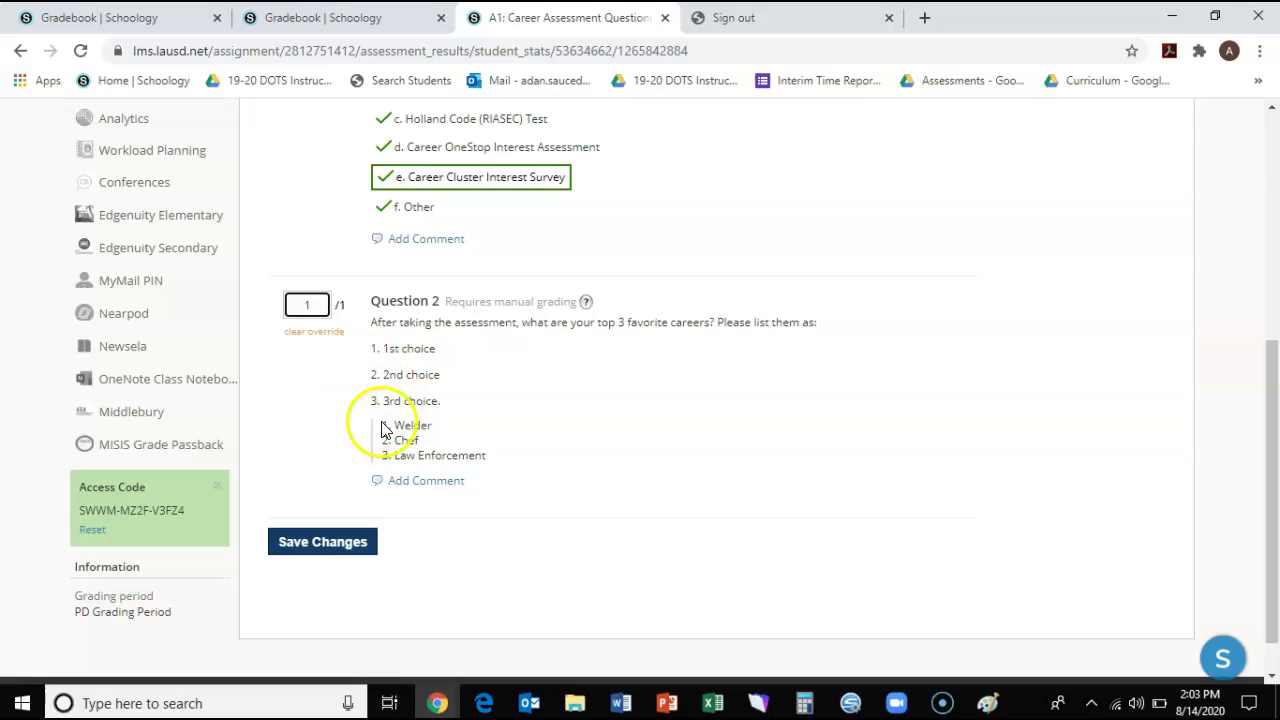
left_click(330, 430)
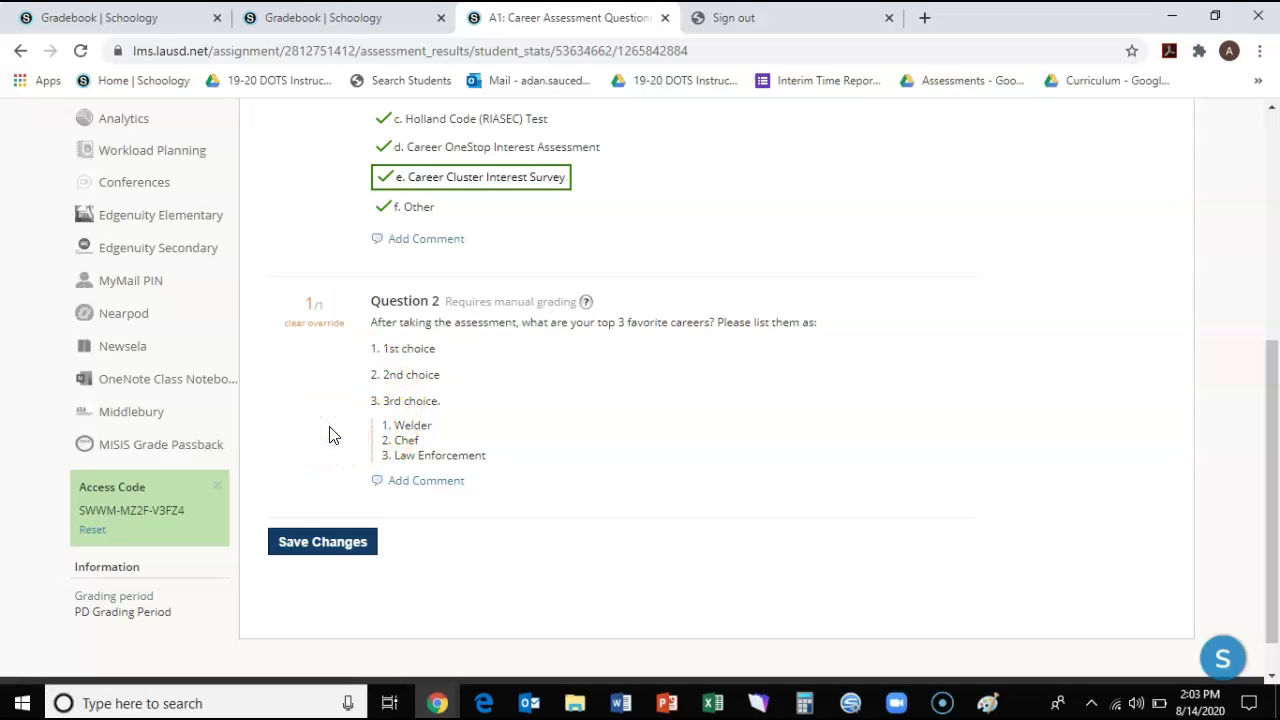
left_click(333, 546)
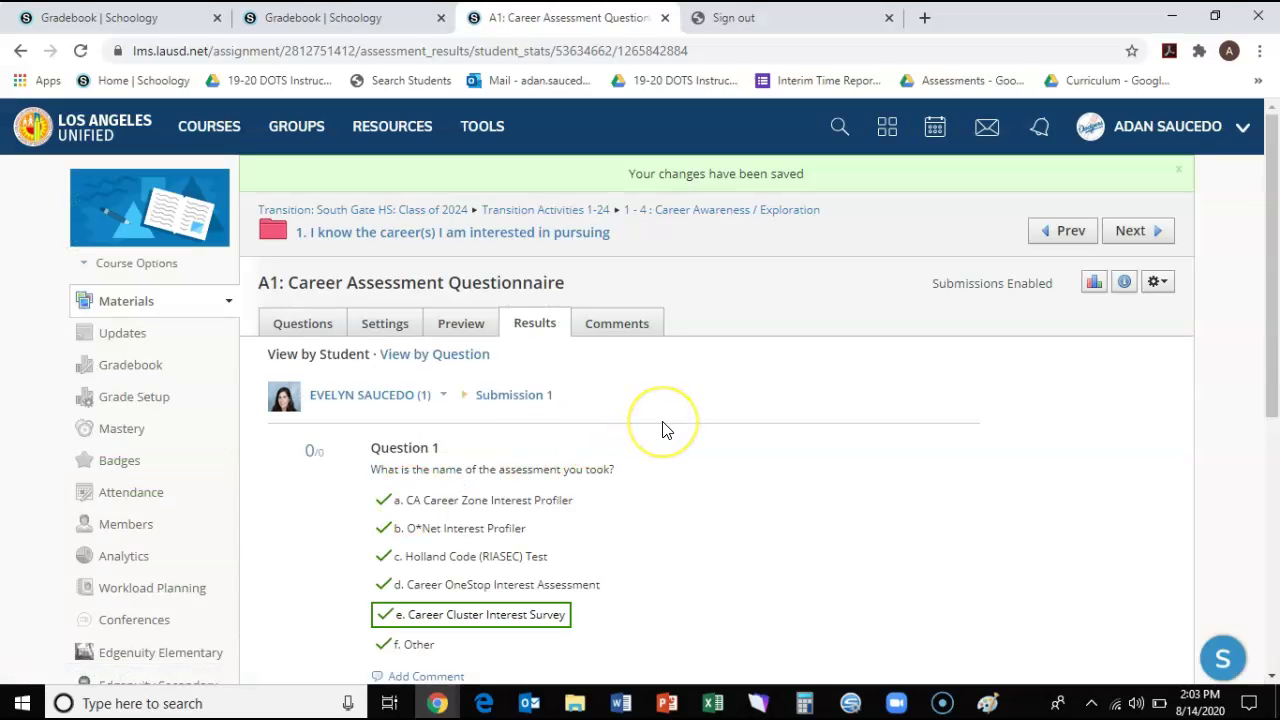
scroll(662, 430, "down", 2)
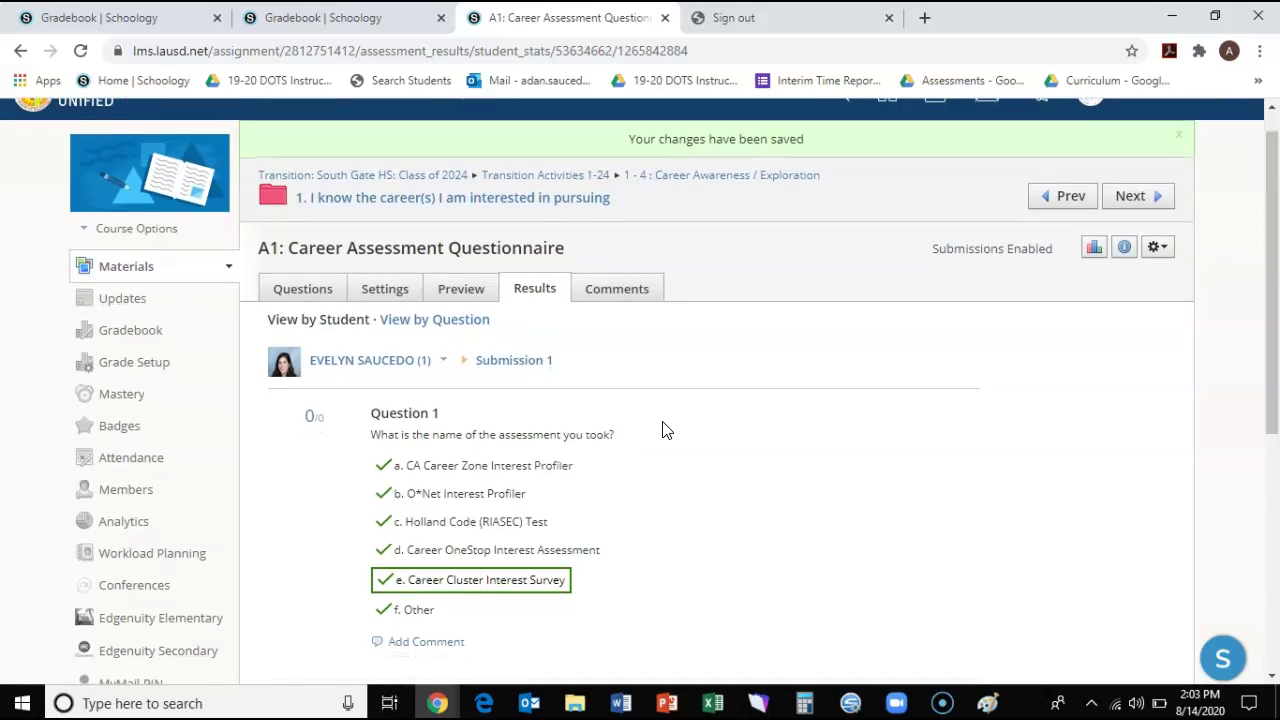
scroll(662, 430, "up", 1)
scroll(662, 430, "up", 1)
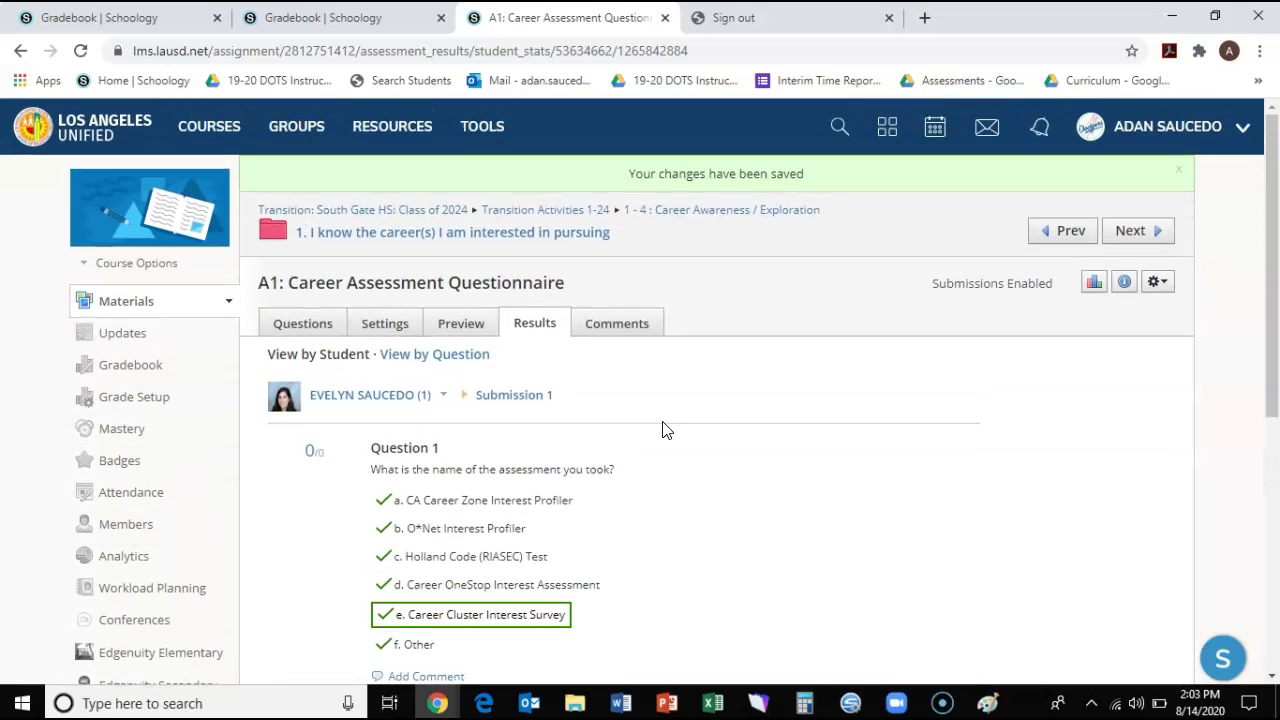
Return to the gradebook and reload it to check the student's grade in the A1 career questionnaire column.
left_click(355, 20)
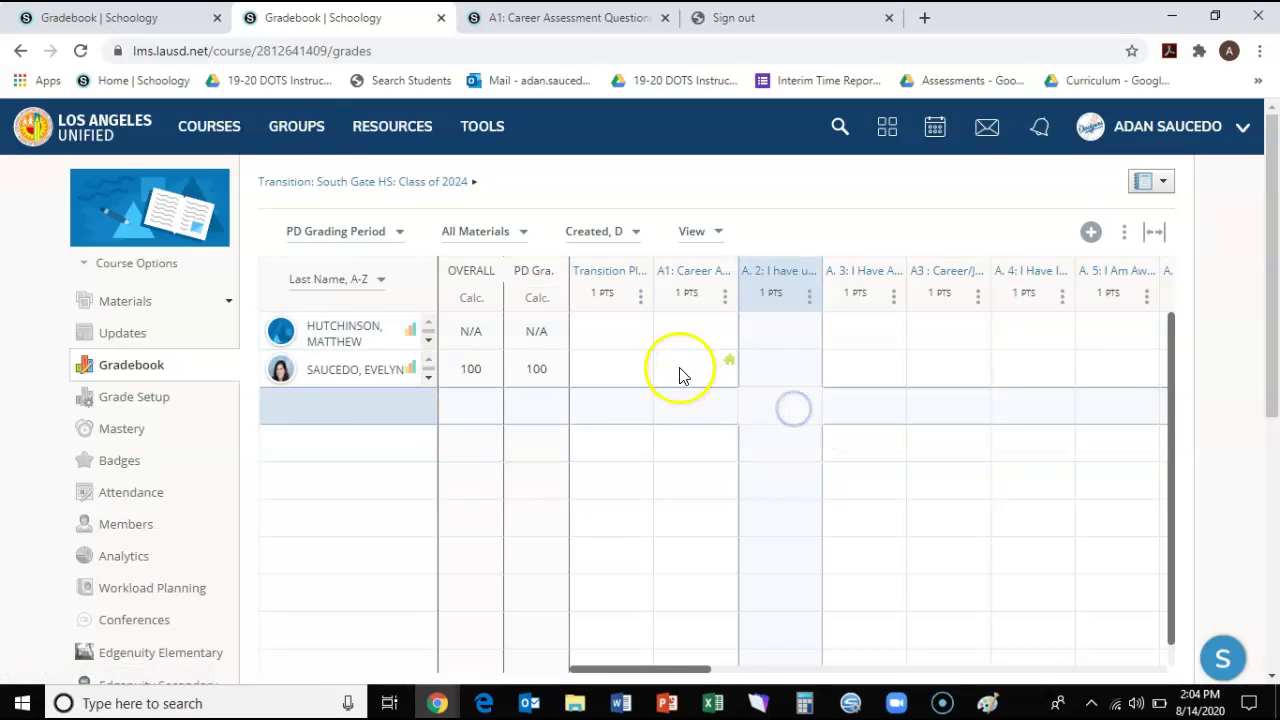
left_click(80, 50)
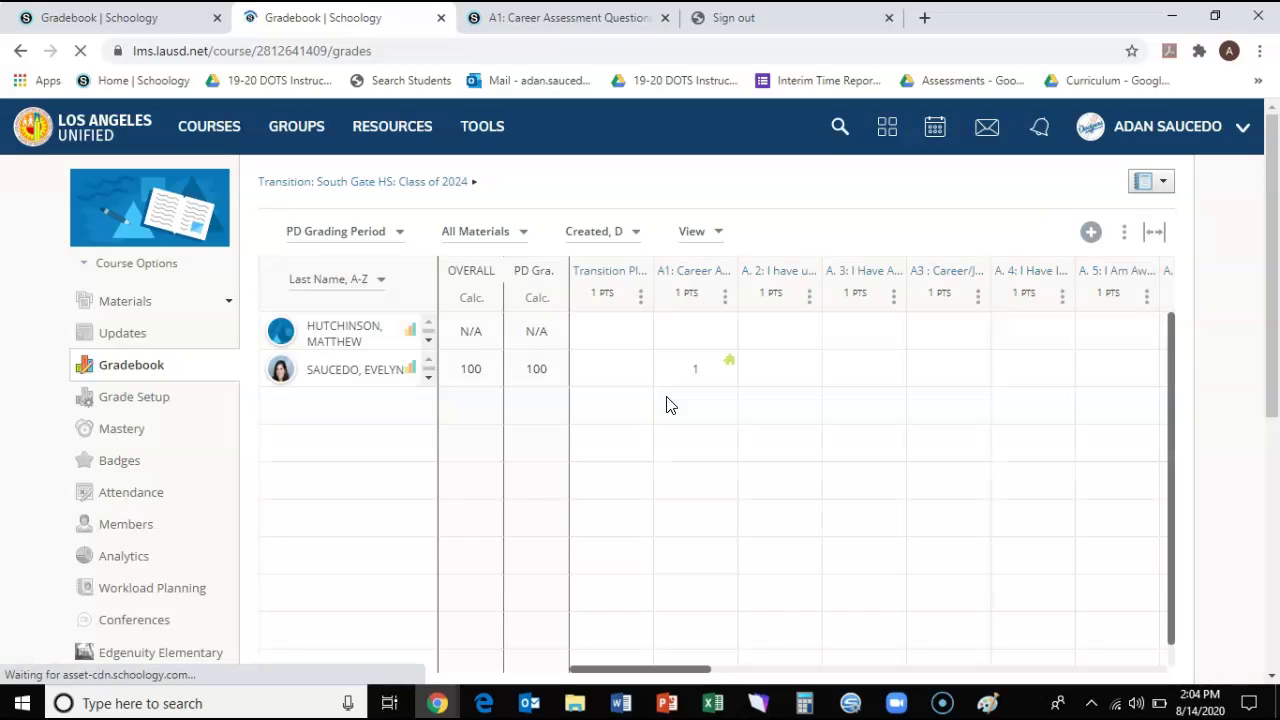
left_click(686, 377)
left_click(707, 457)
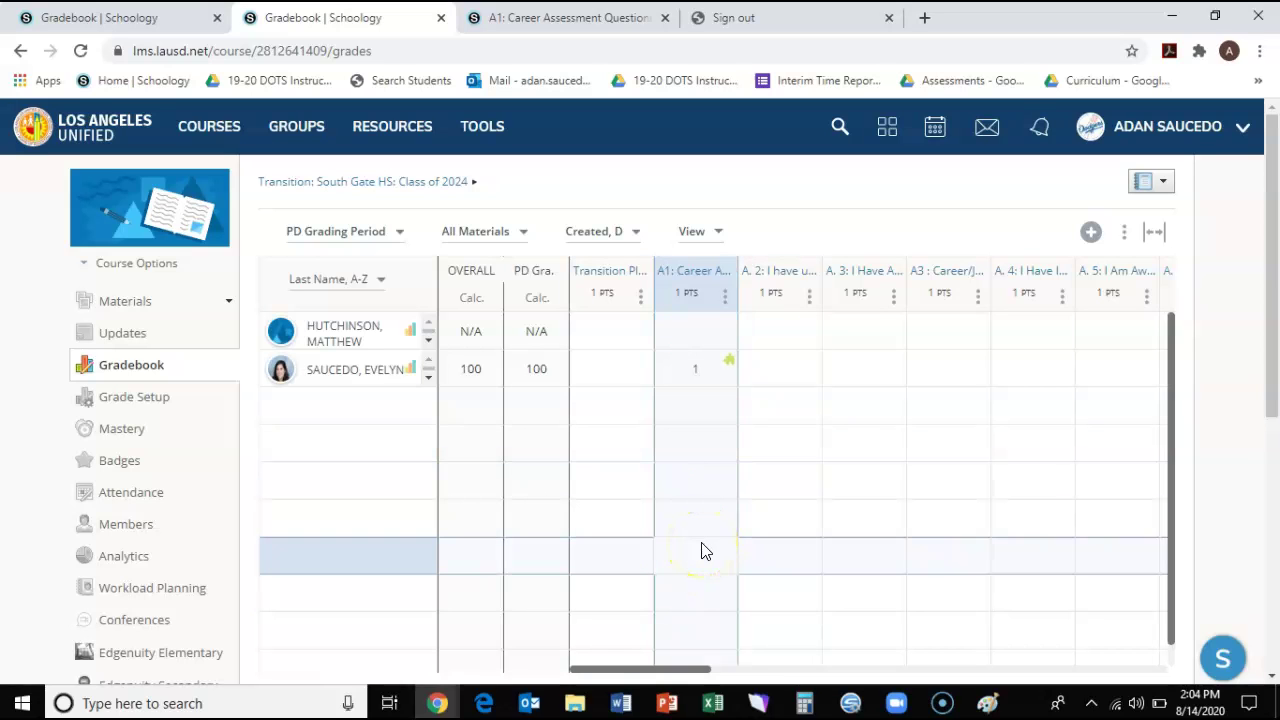
Go to the last activity columns of the gradebook, view the options for adding new items, and close them without adding any.
left_click_drag(660, 667, 742, 665)
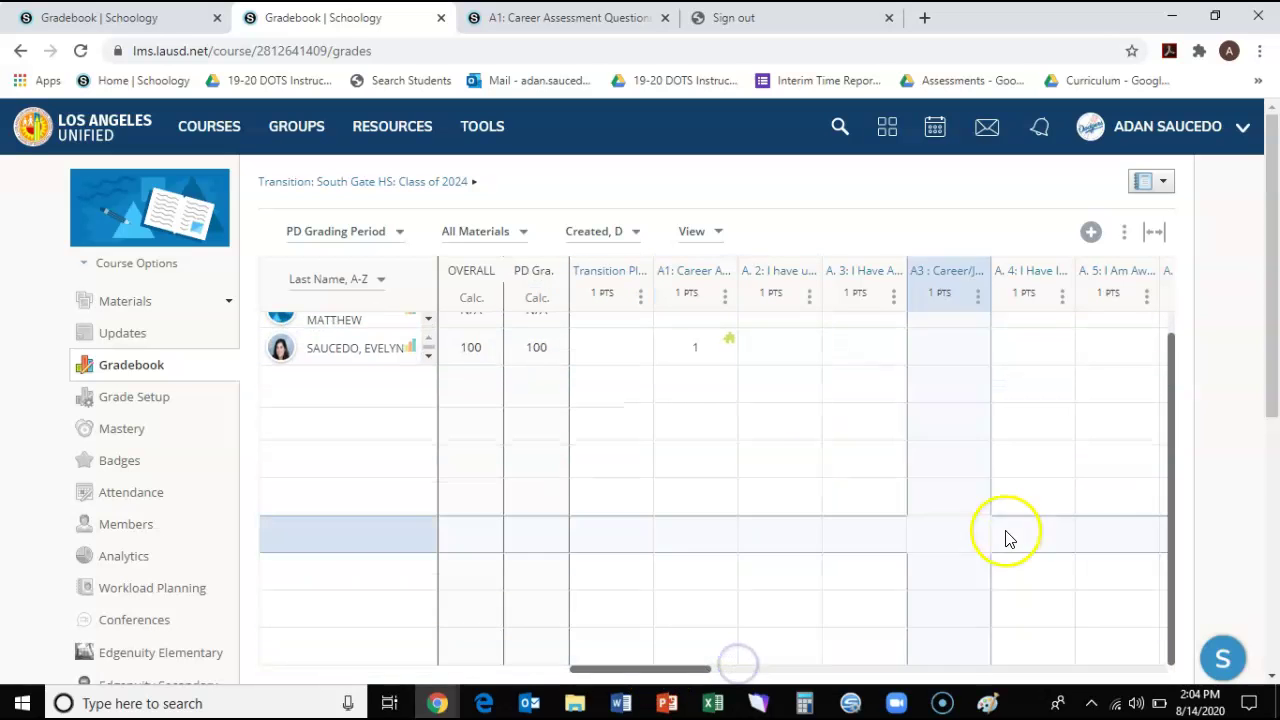
left_click_drag(1271, 385, 1259, 293)
left_click_drag(660, 668, 1171, 594)
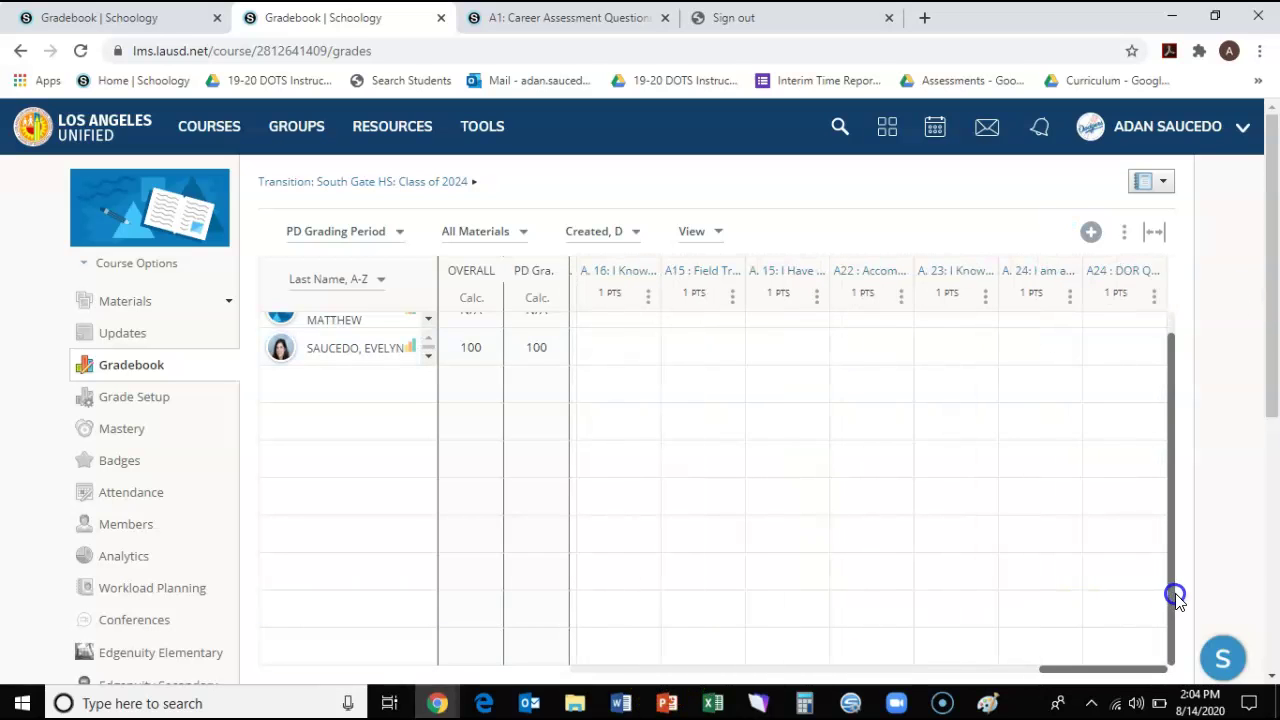
left_click(1091, 234)
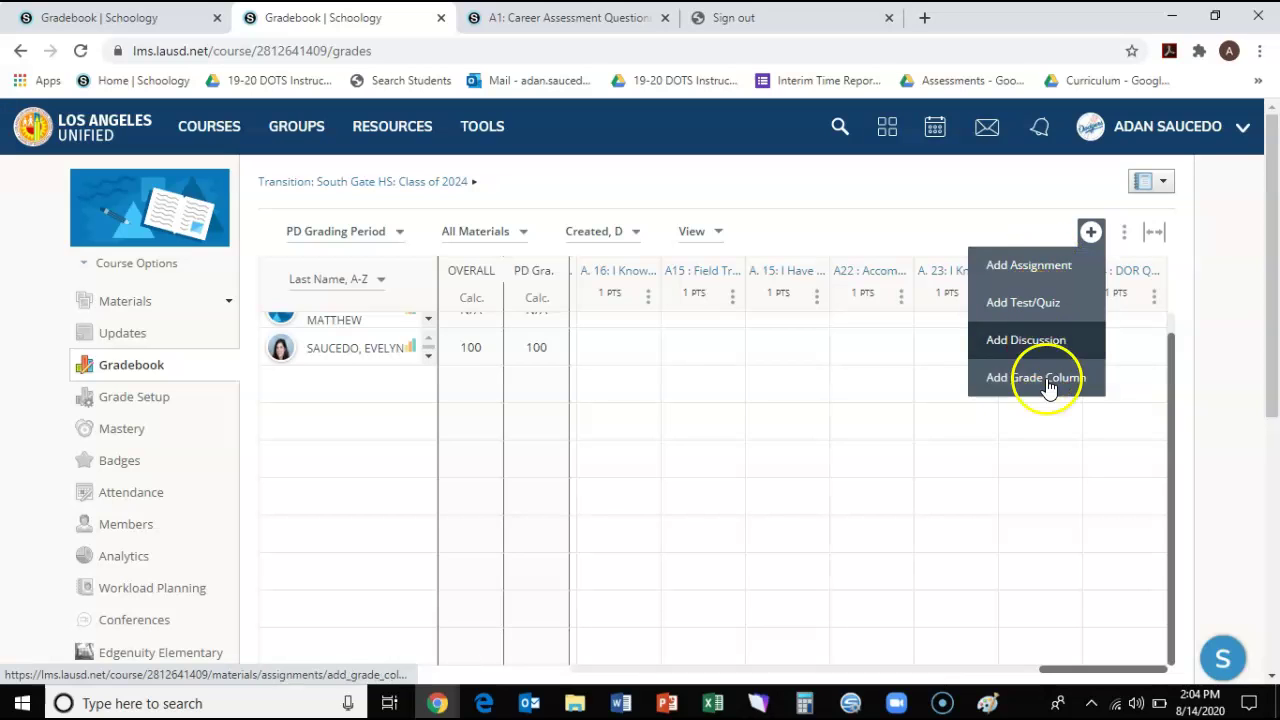
left_click(1010, 212)
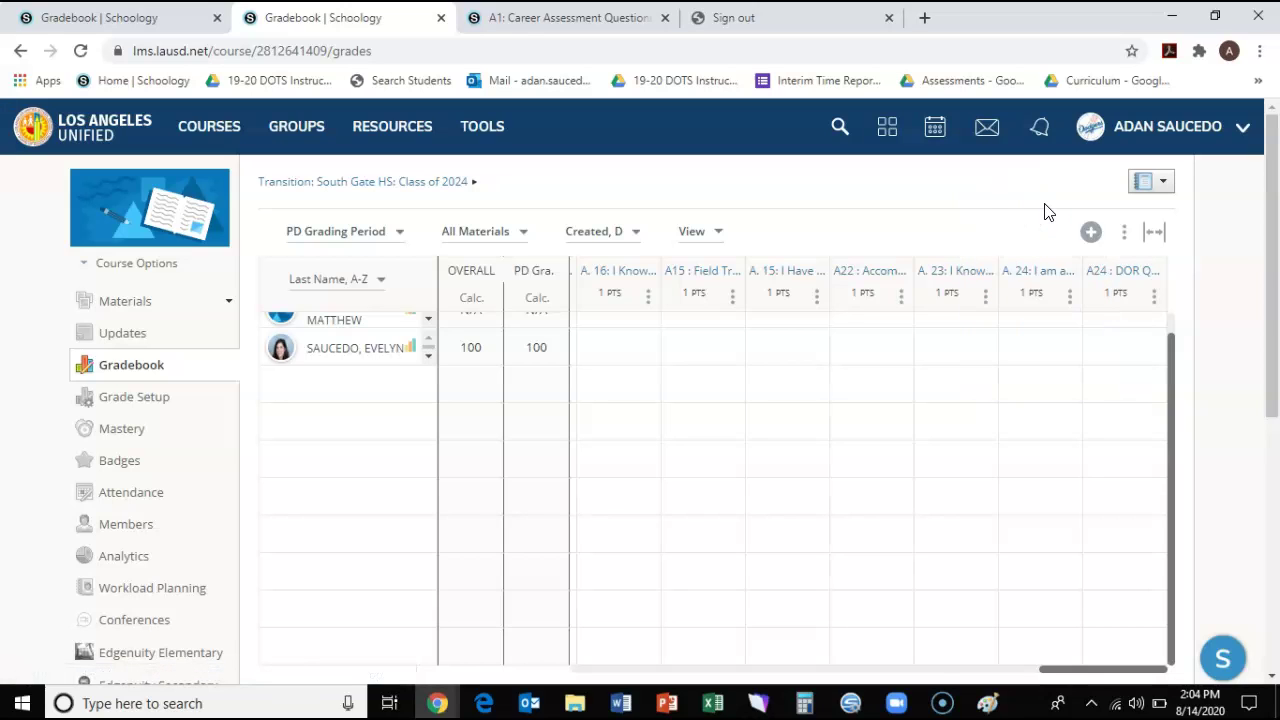
View the additional gradebook options for bulk editing, printing reports, exporting and importing, and close them without choosing any.
left_click(1125, 236)
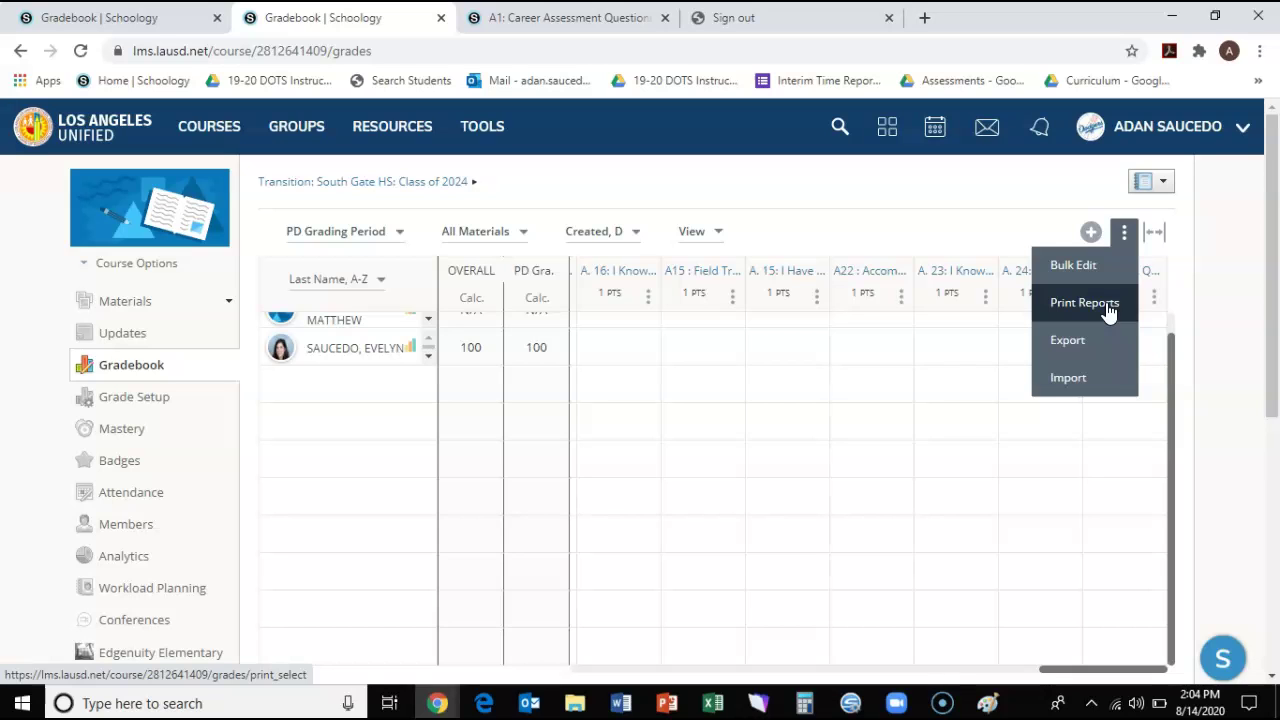
left_click(866, 347)
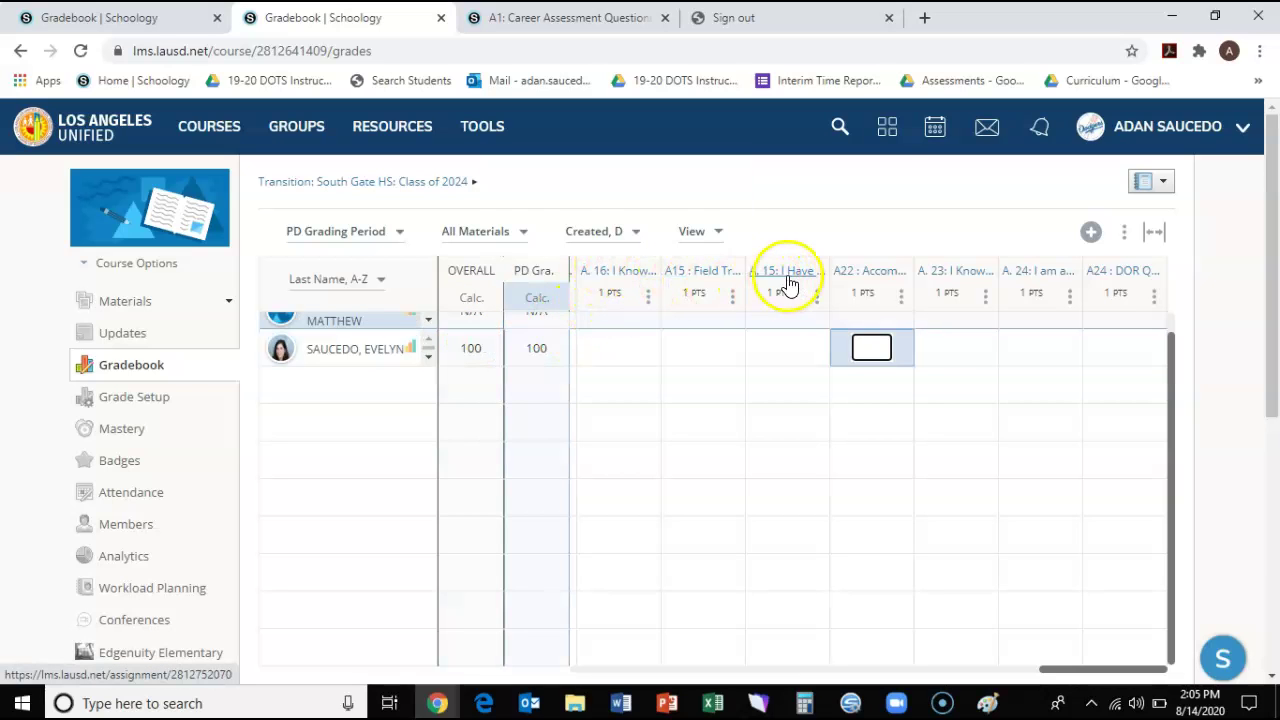
left_click(866, 348)
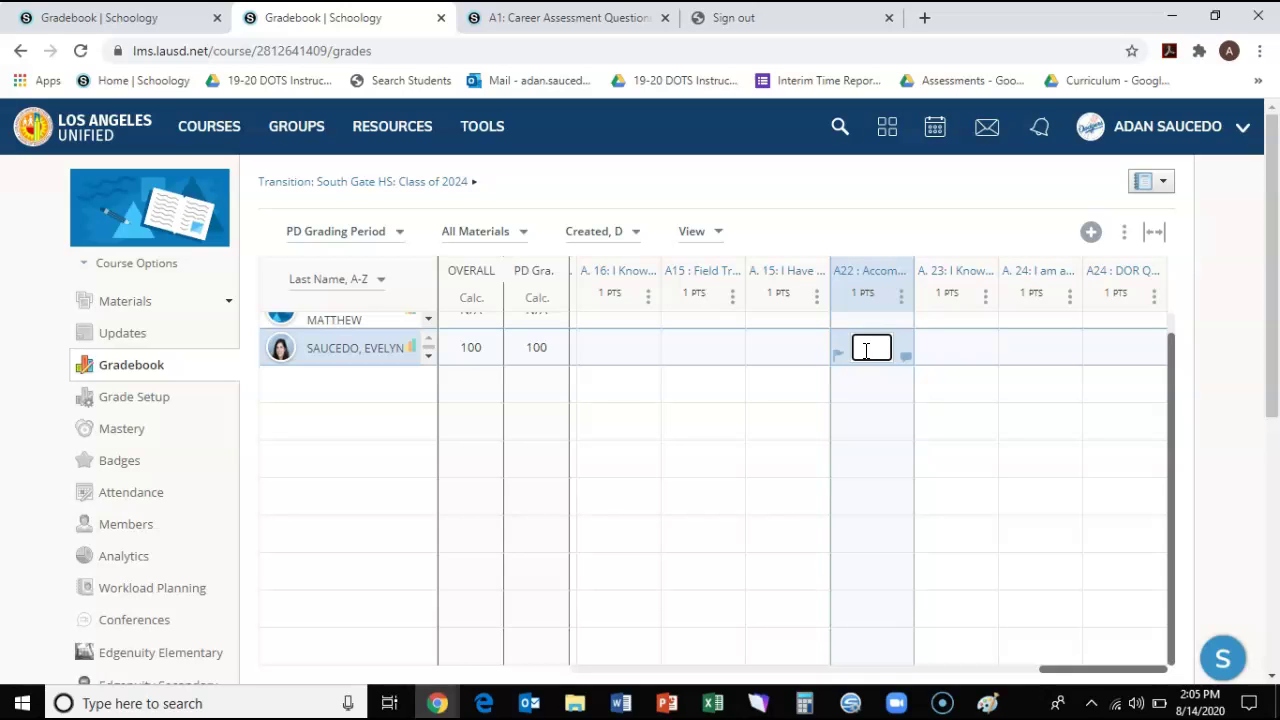
left_click(1124, 236)
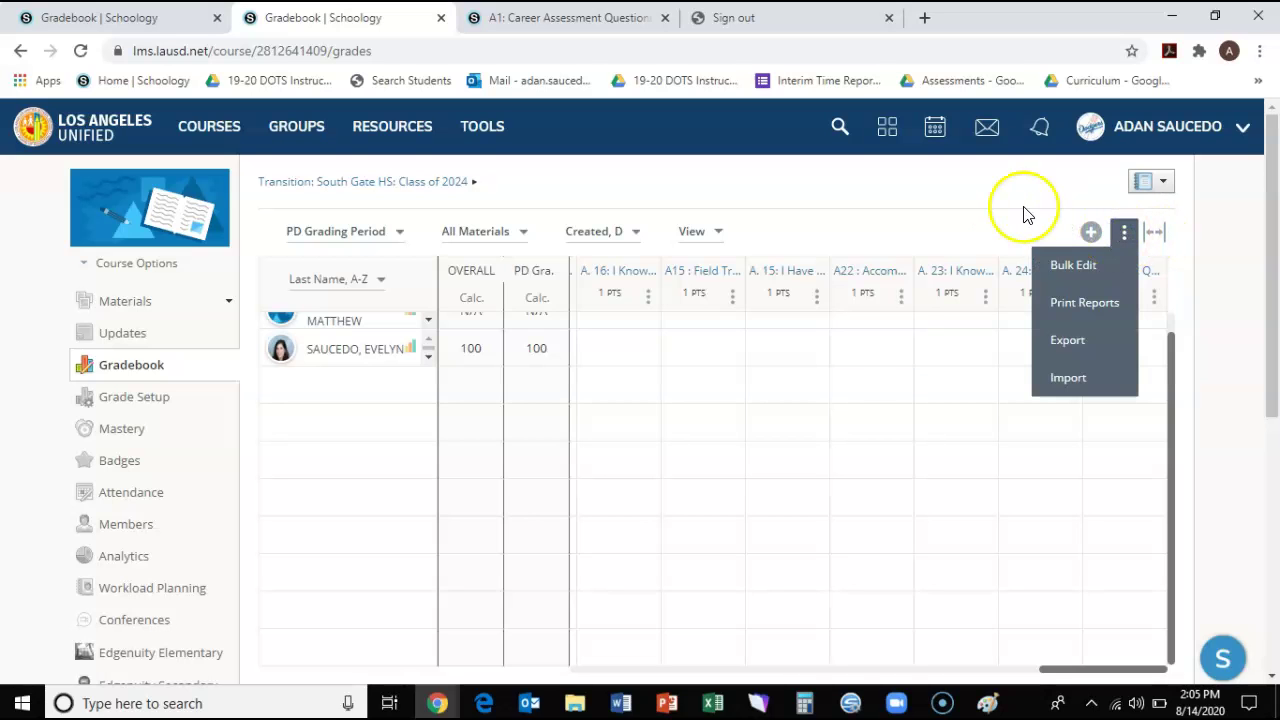
left_click(823, 340)
Open the student's assignment submission in the A. 10 column of the gradebook and return to the gradebook.
scroll(823, 343, "left", 8)
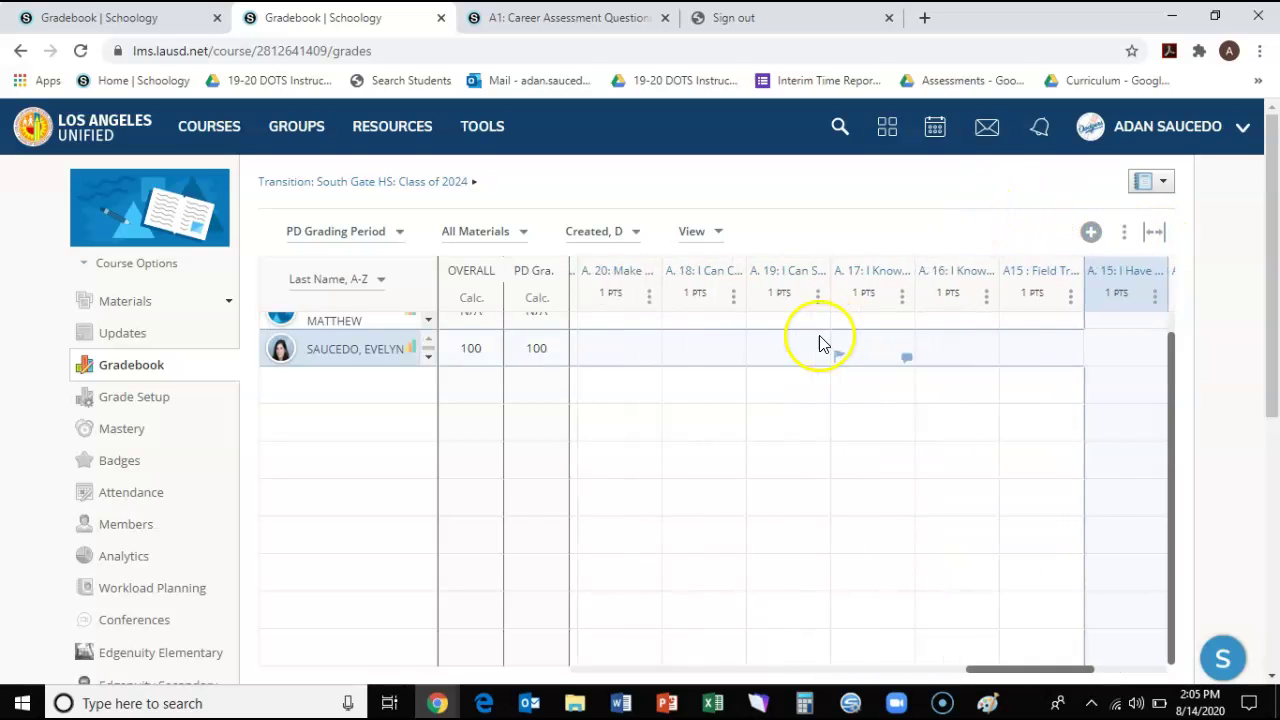
scroll(821, 336, "right", 3)
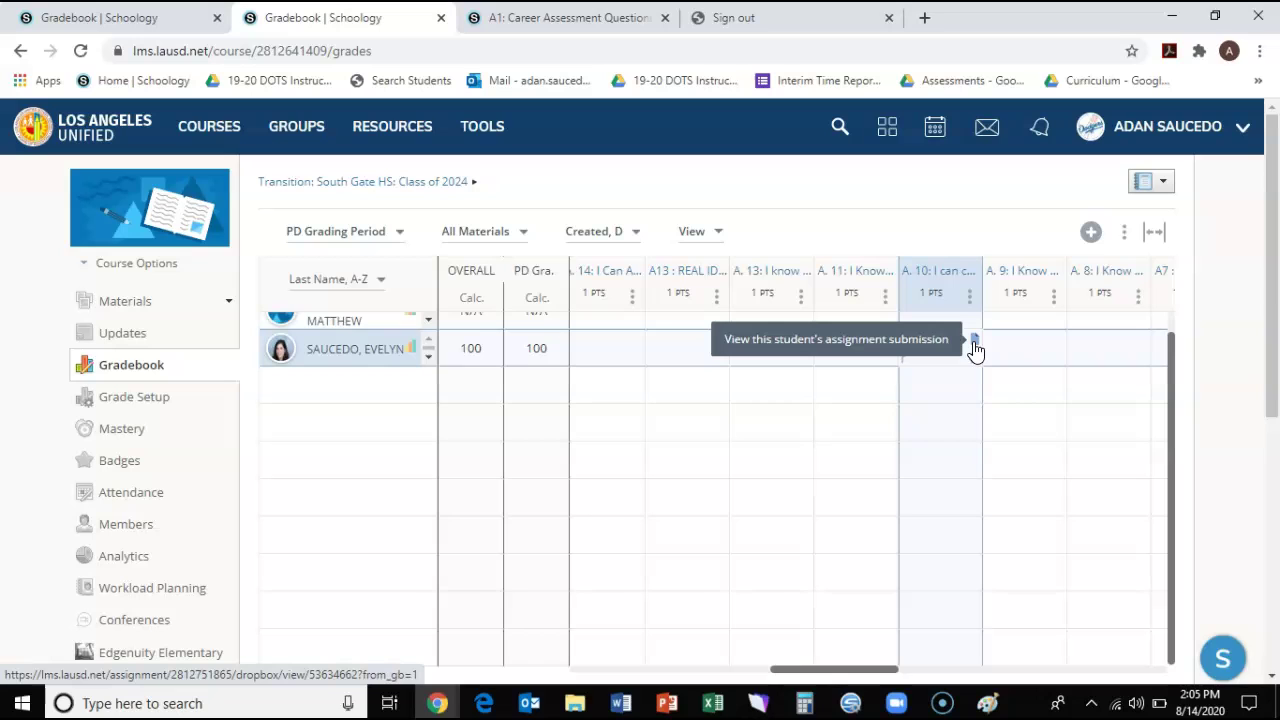
left_click(973, 341)
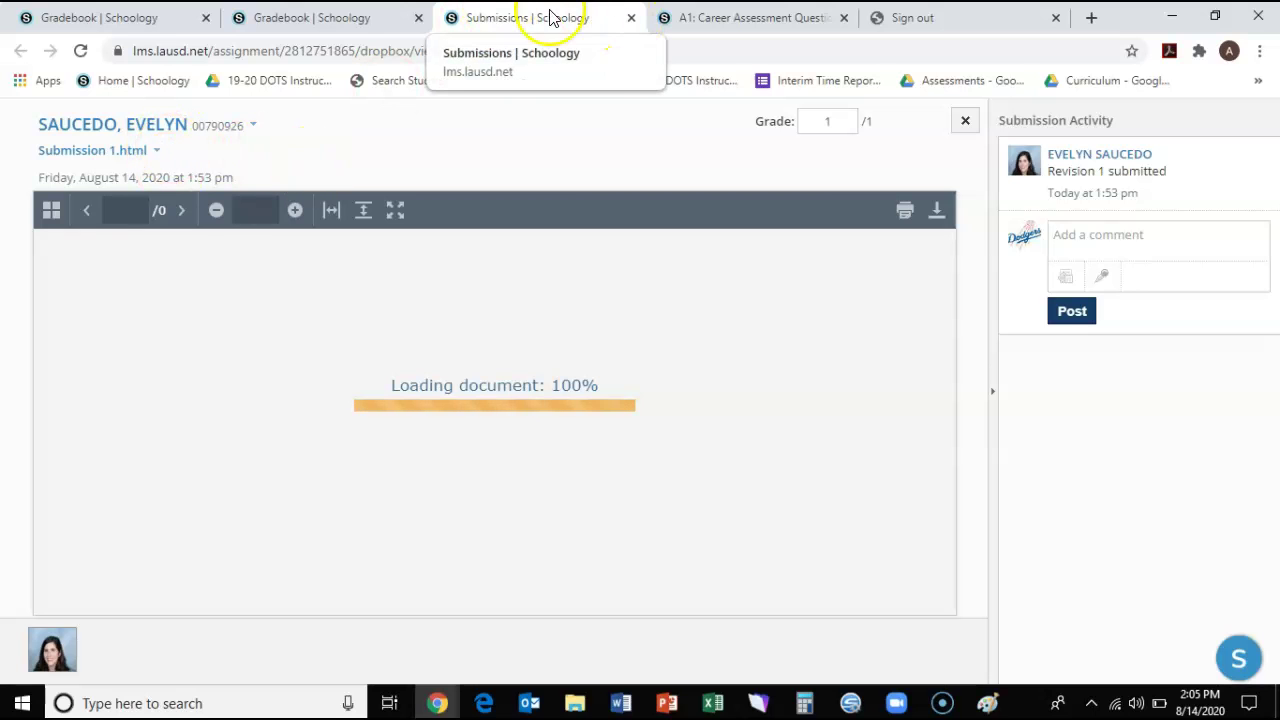
left_click(368, 18)
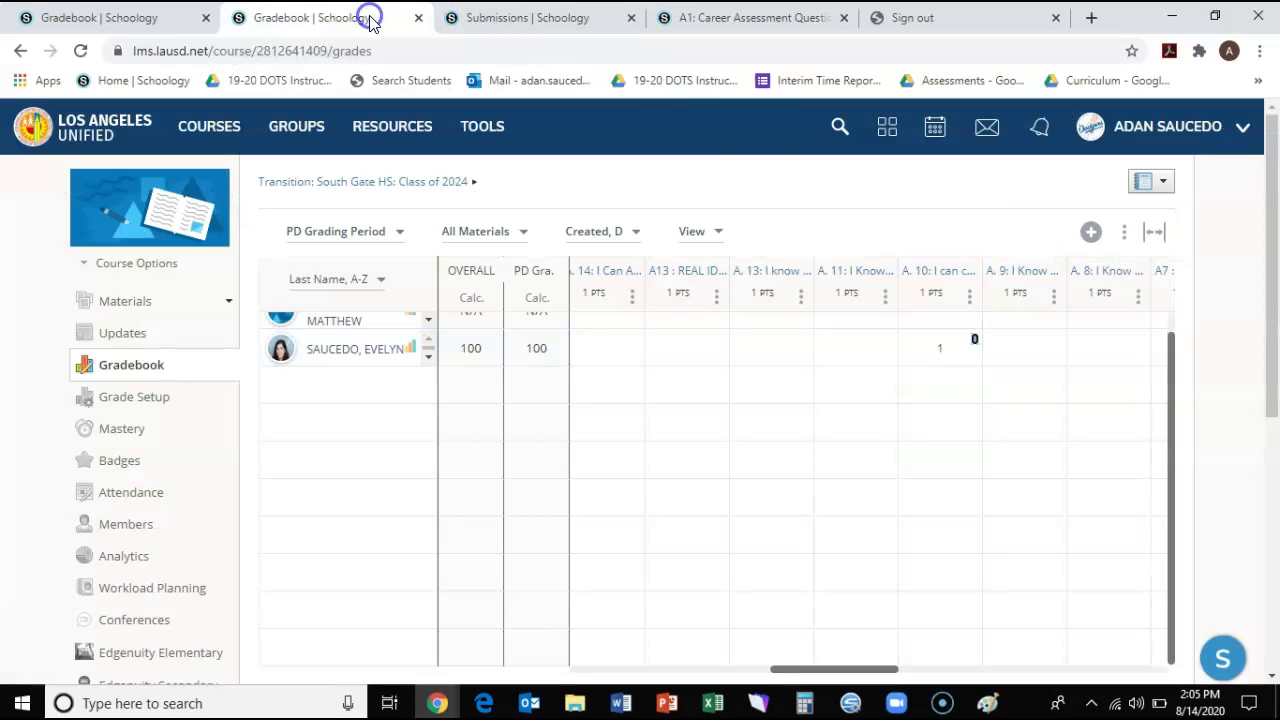
left_click(1011, 397)
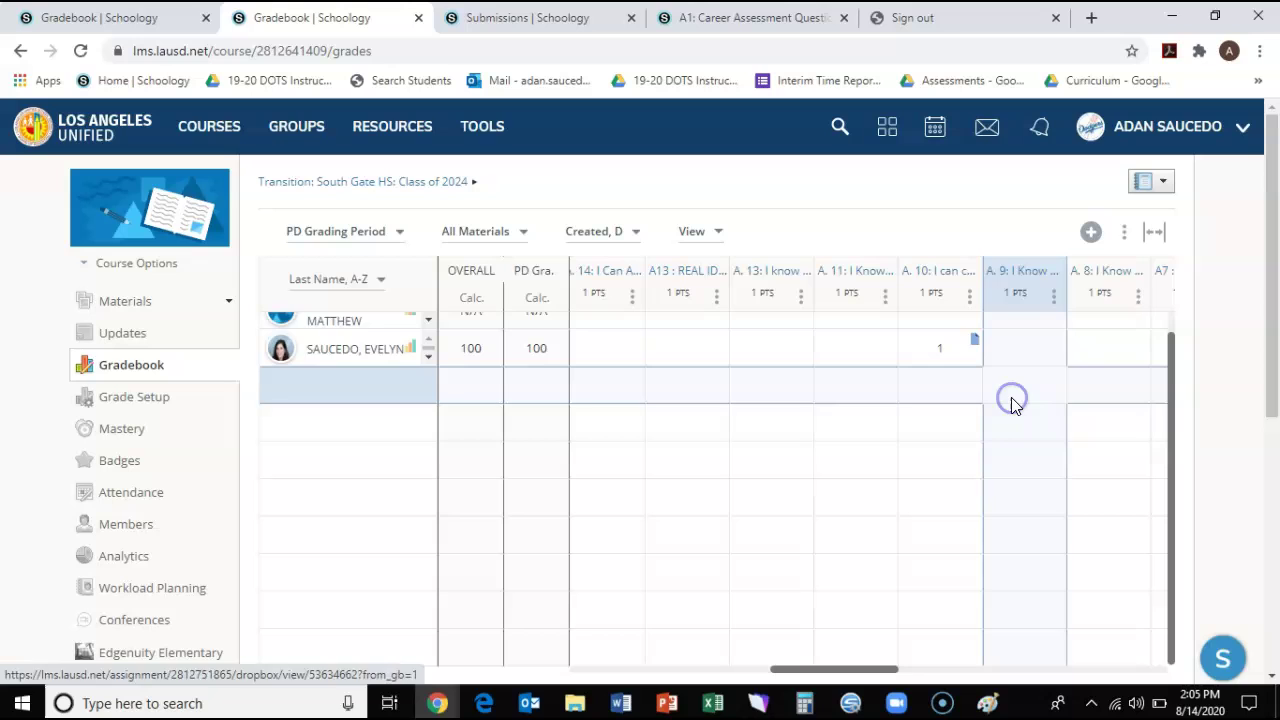
Expand the gradebook to full screen and restore its standard layout with the course sidebar.
left_click(1155, 237)
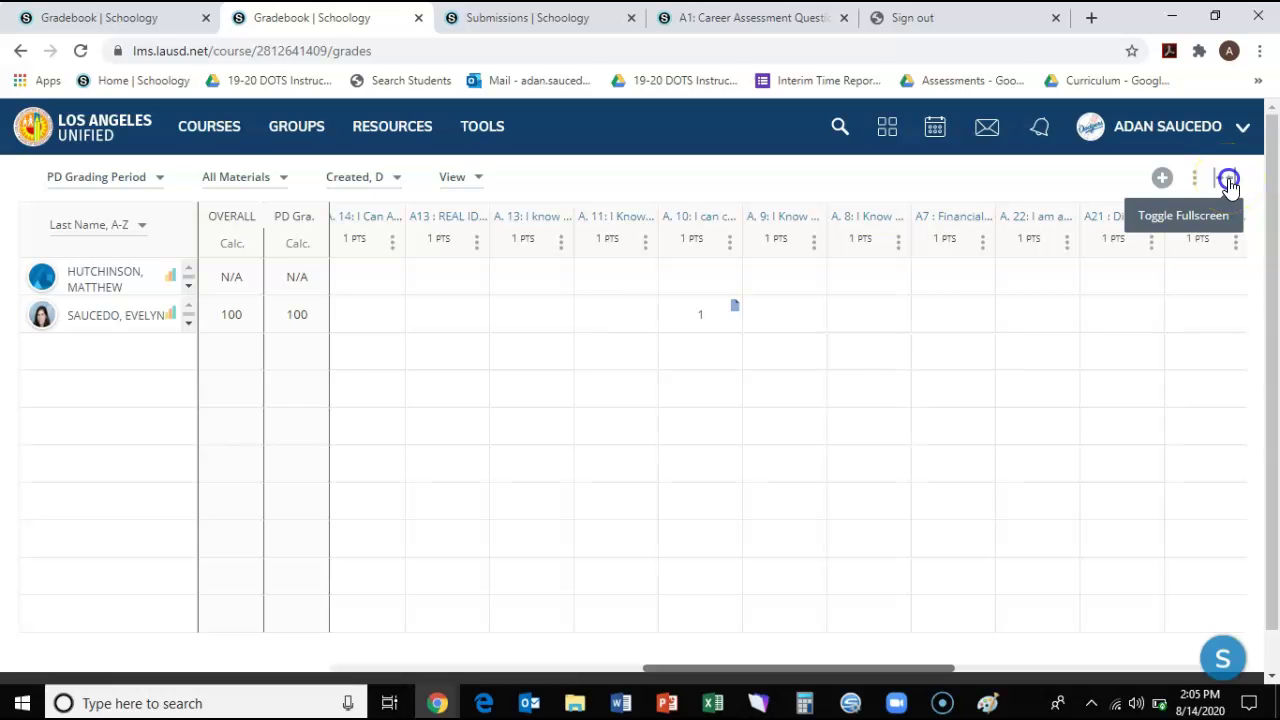
left_click(1228, 180)
scroll(785, 468, "right", 2)
scroll(785, 468, "right", 3)
scroll(785, 468, "left", 5)
scroll(785, 468, "right", 3)
left_click(777, 449)
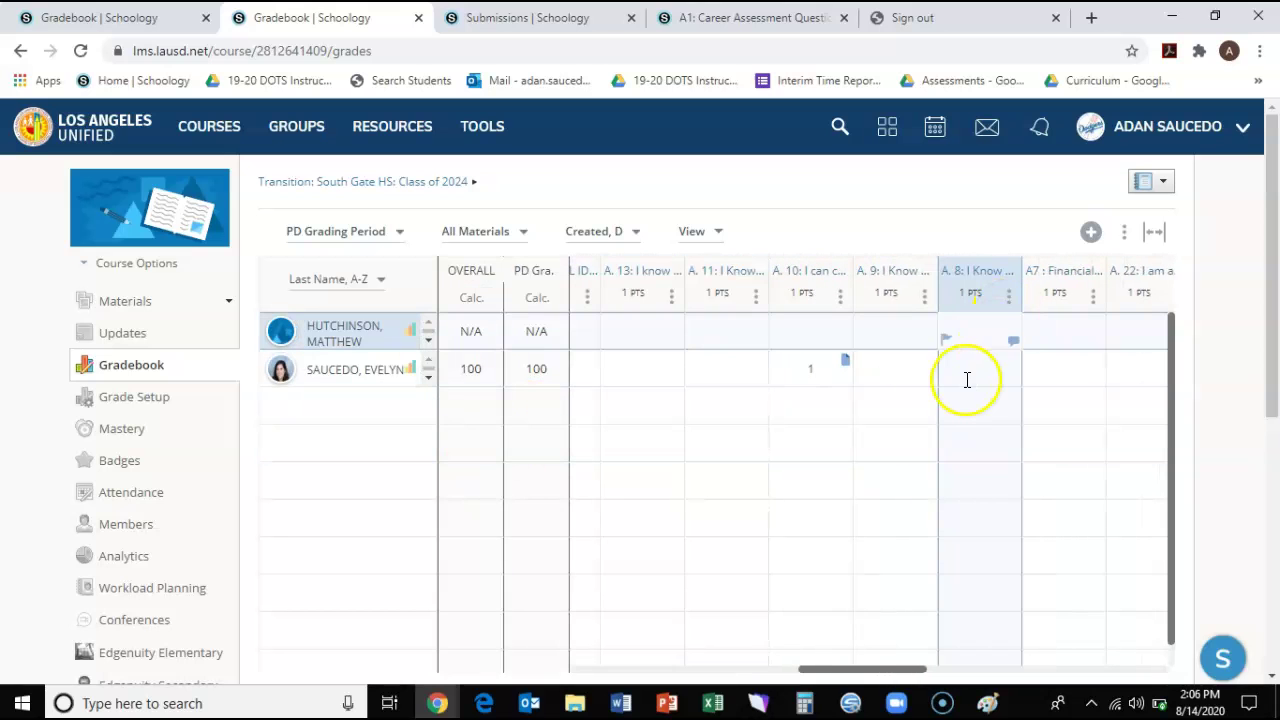
Copy the link address of the A. 8 assignment on submitting applications to training/college programs from its gradebook column heading.
scroll(966, 375, "right", 1)
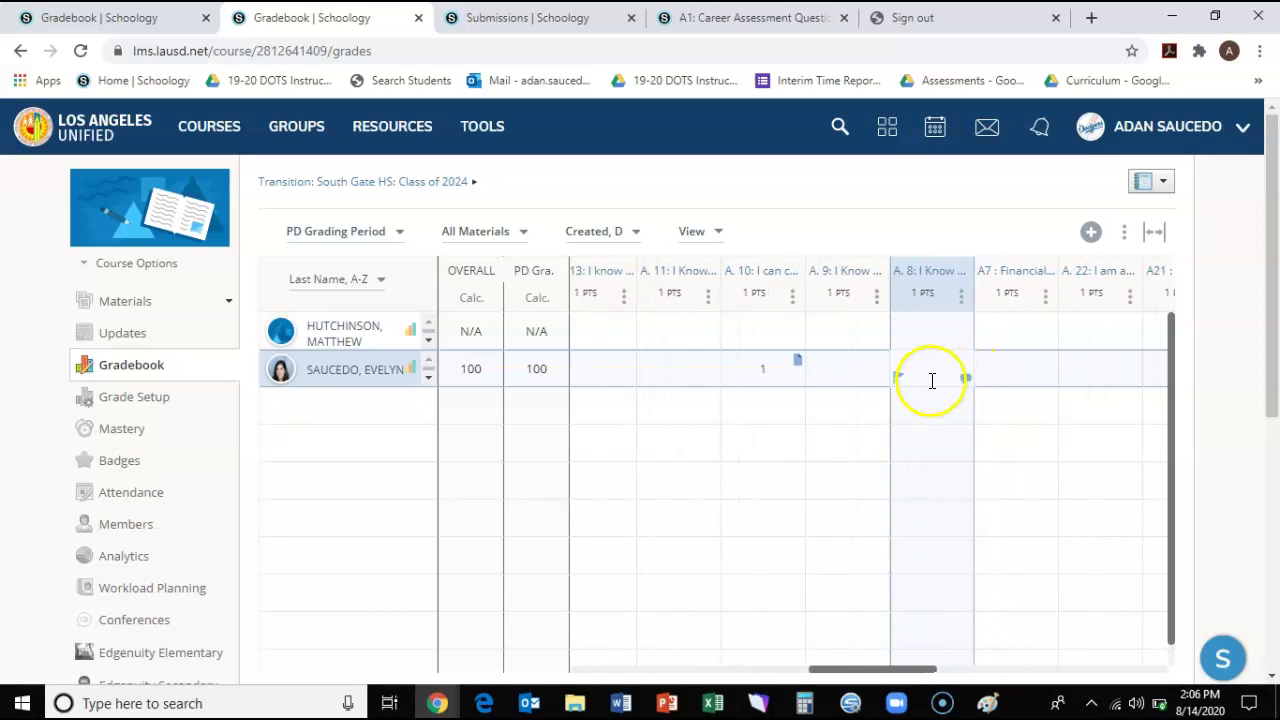
left_click(996, 375)
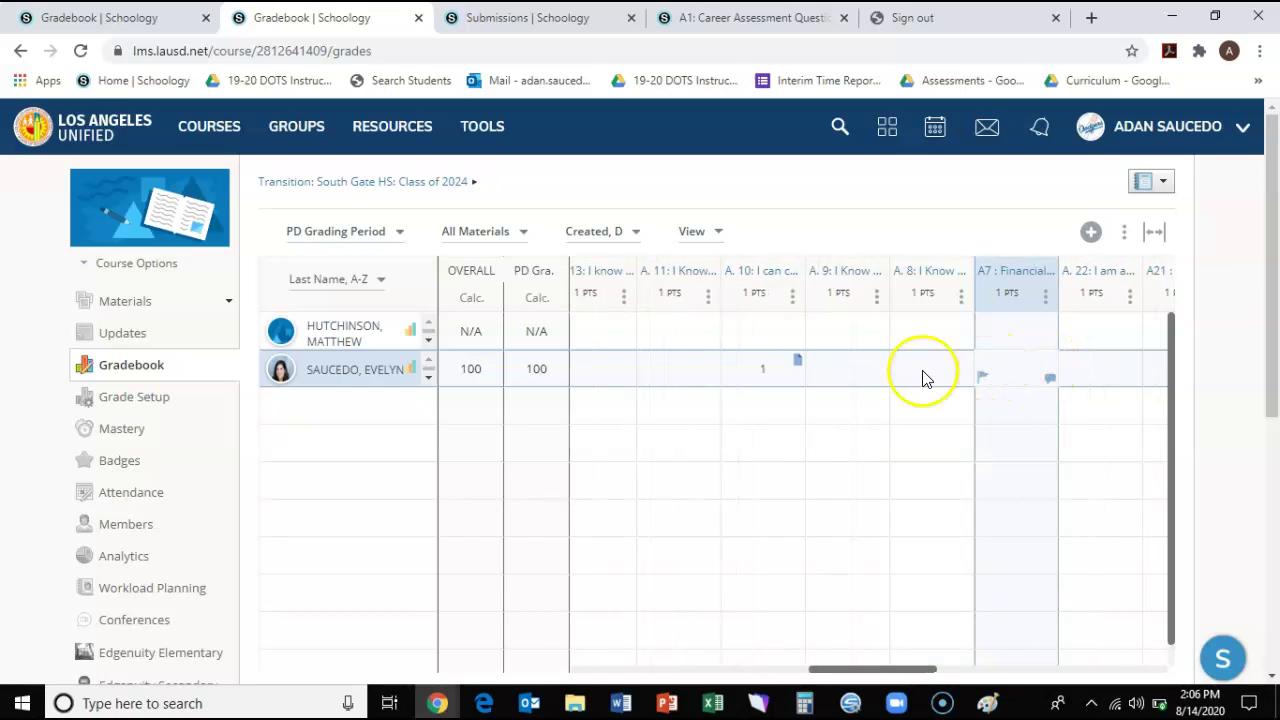
left_click(921, 282)
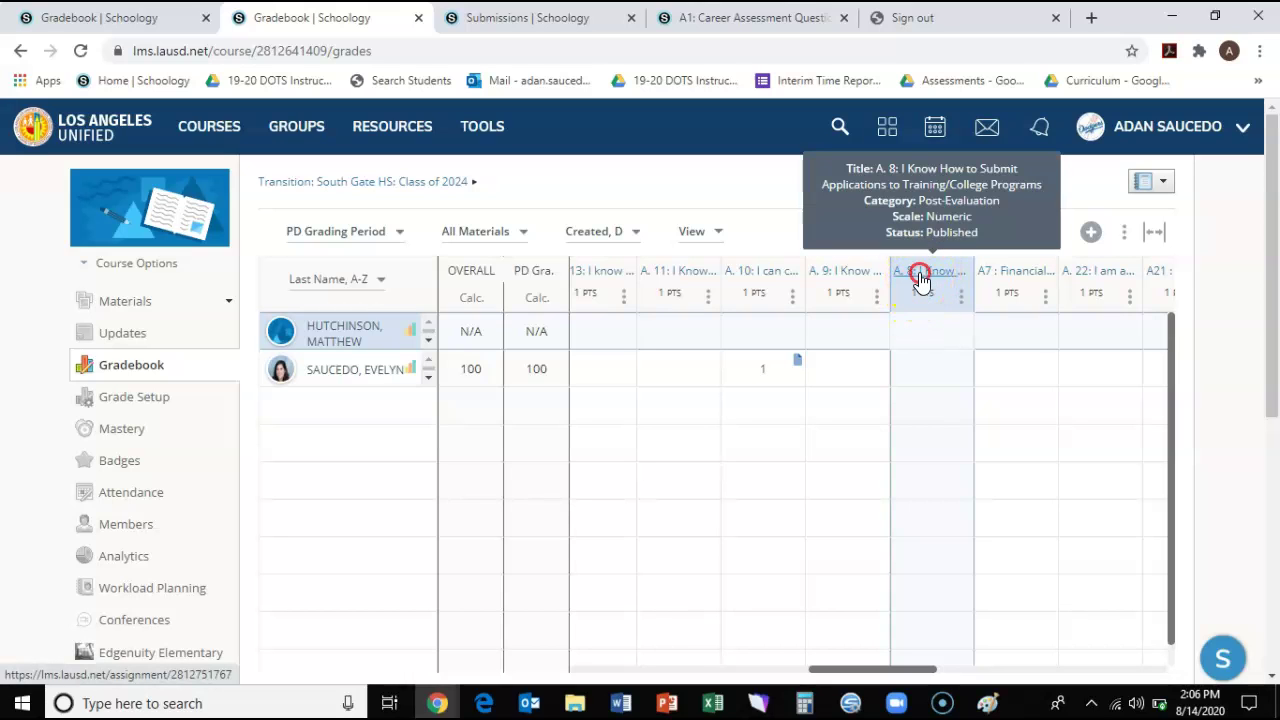
right_click(920, 276)
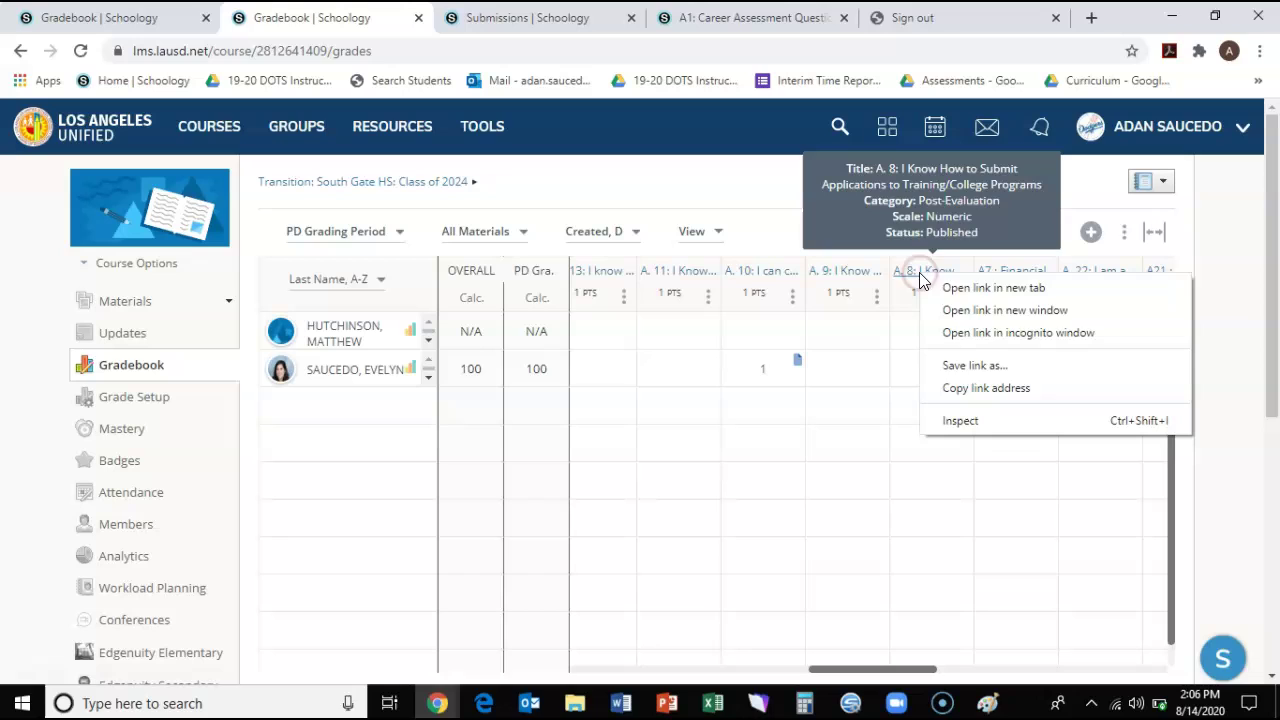
left_click(969, 390)
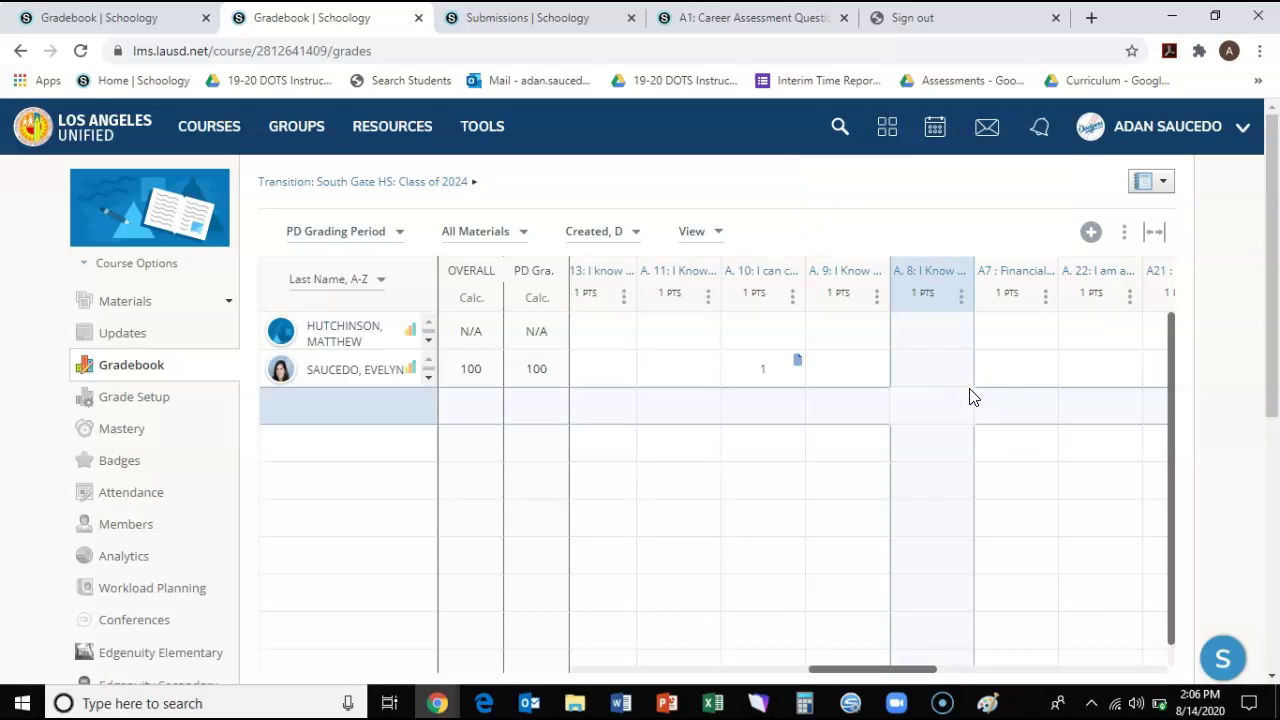
Start a new message and paste the copied A. 8 assignment link into the message body.
left_click(985, 127)
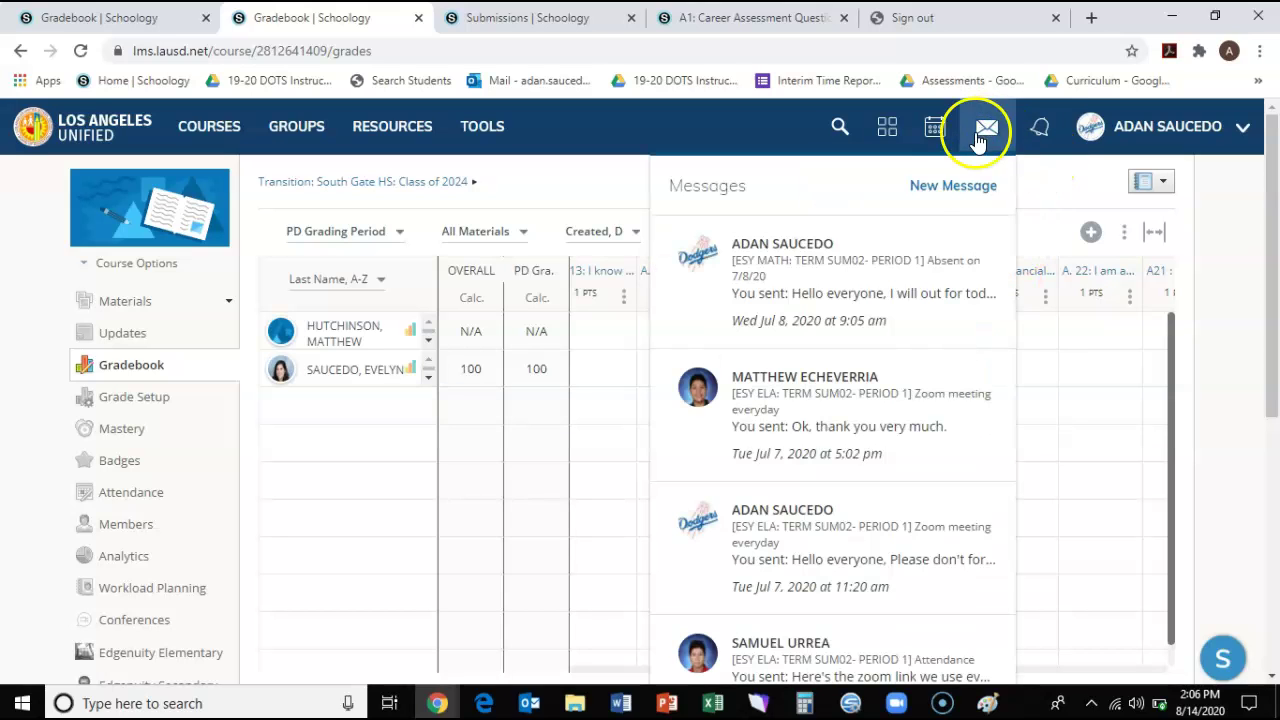
left_click(922, 190)
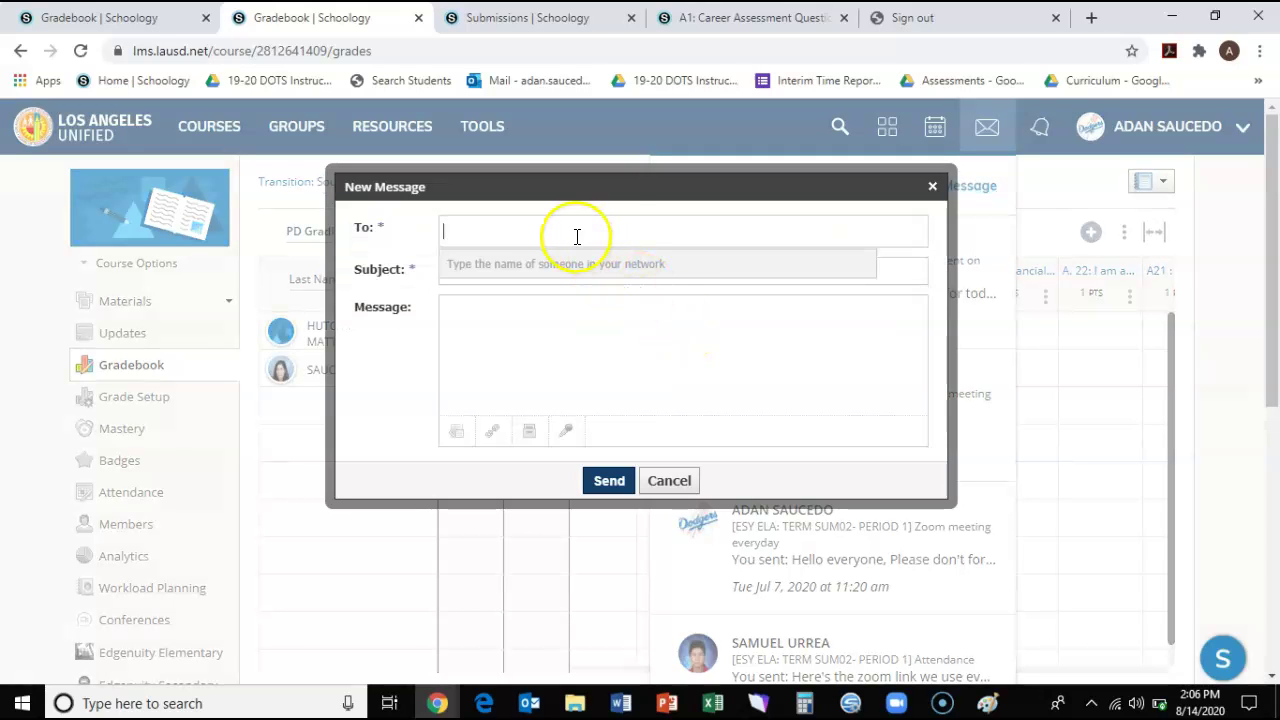
type("dfnldfg")
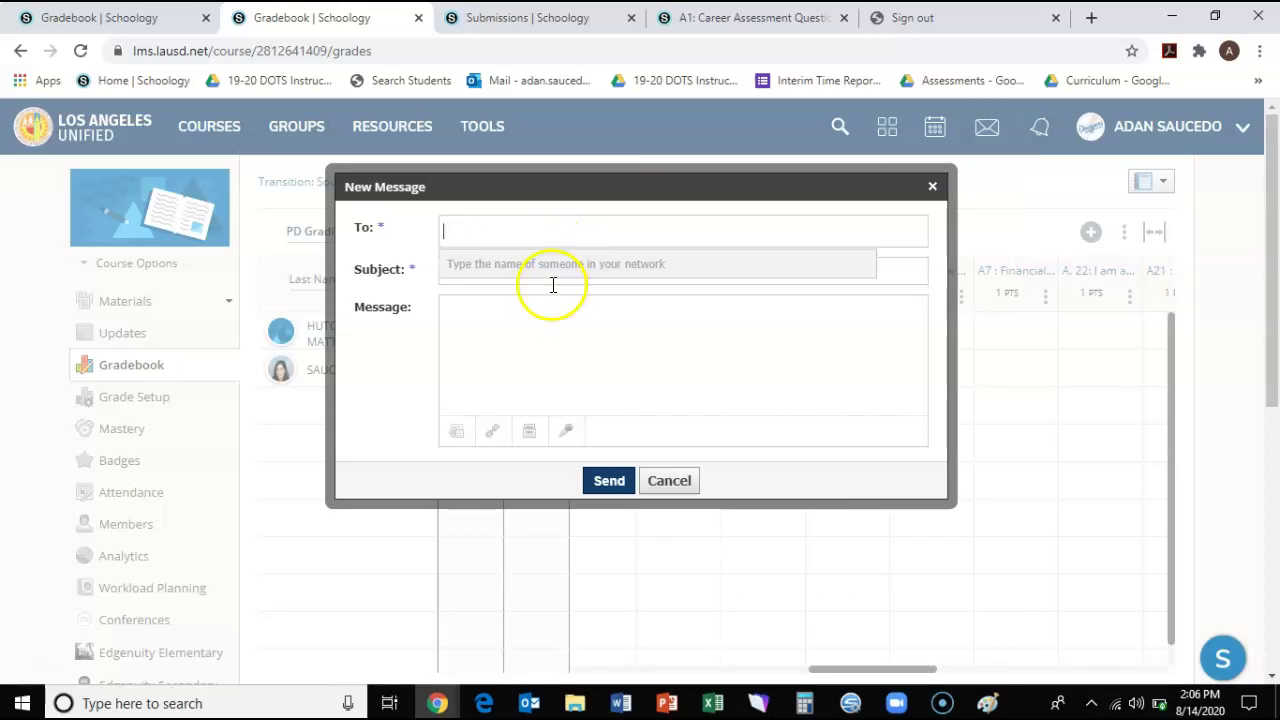
left_click(541, 336)
key("ctrl+v")
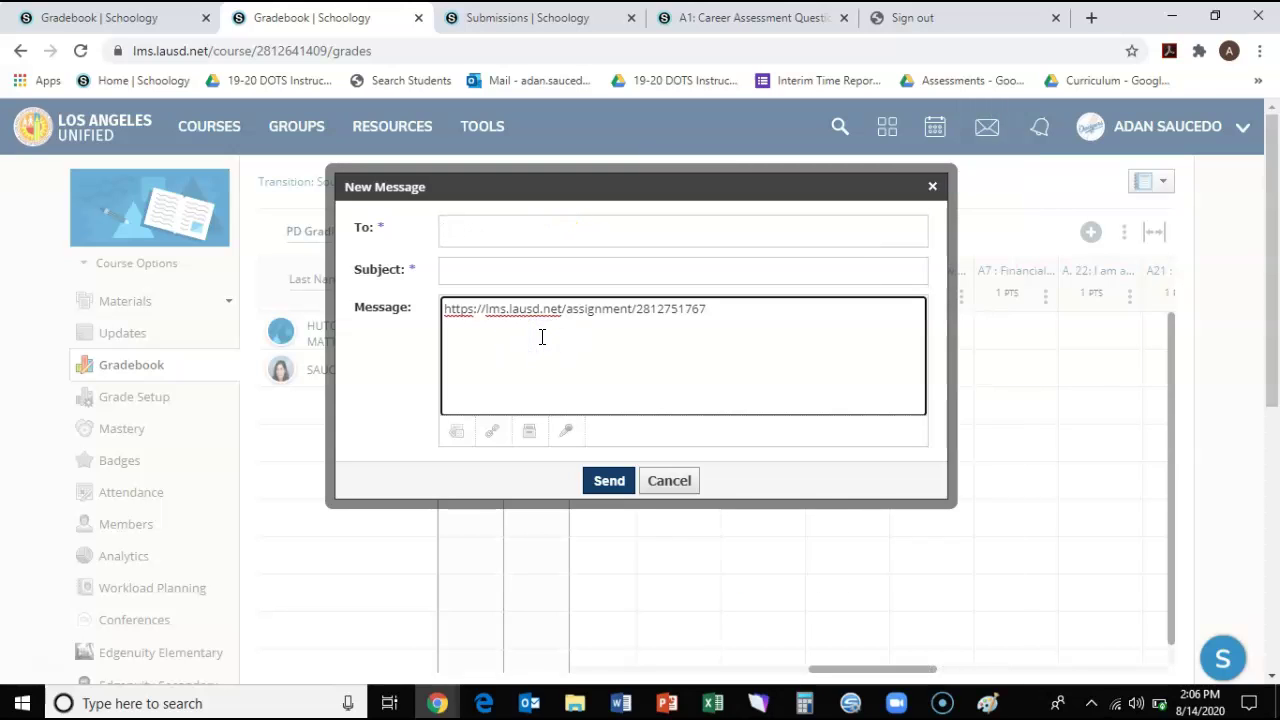
Cut the link from the message body, paste it as a link attachment, and close the attachment dialog without attaching it.
triple_click(543, 323)
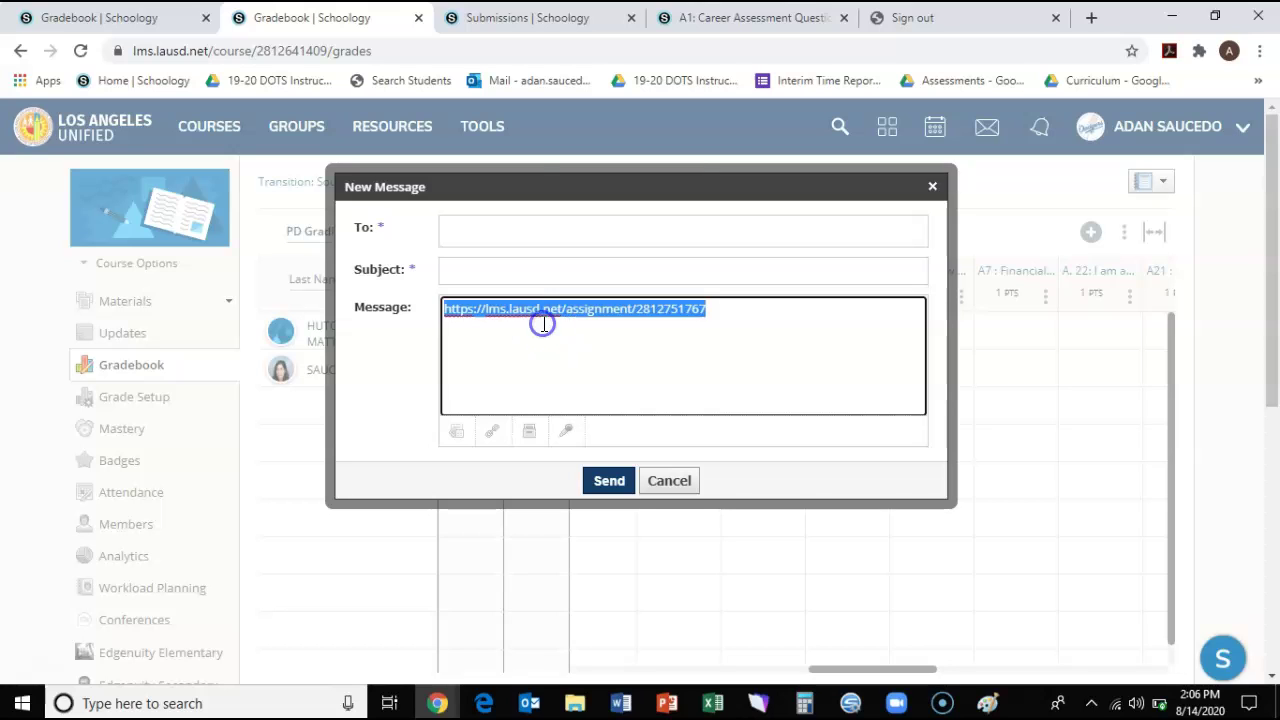
key("ctrl+x")
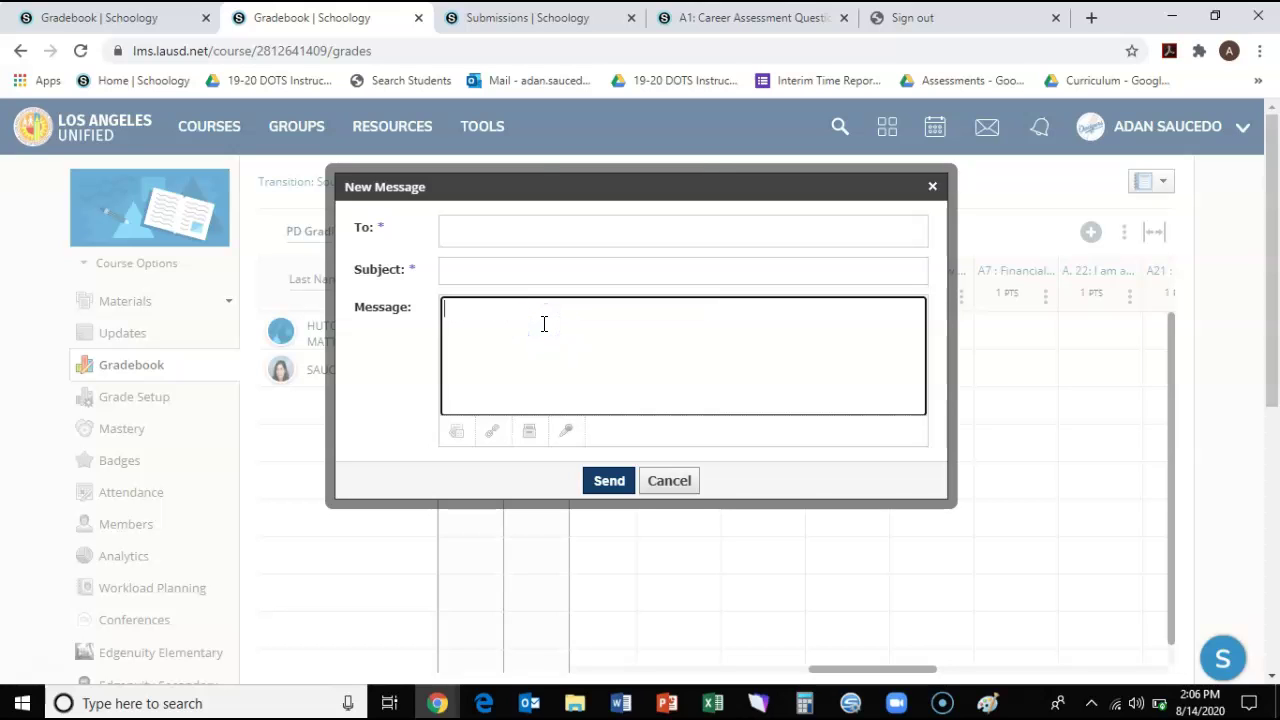
left_click(499, 433)
left_click(604, 268)
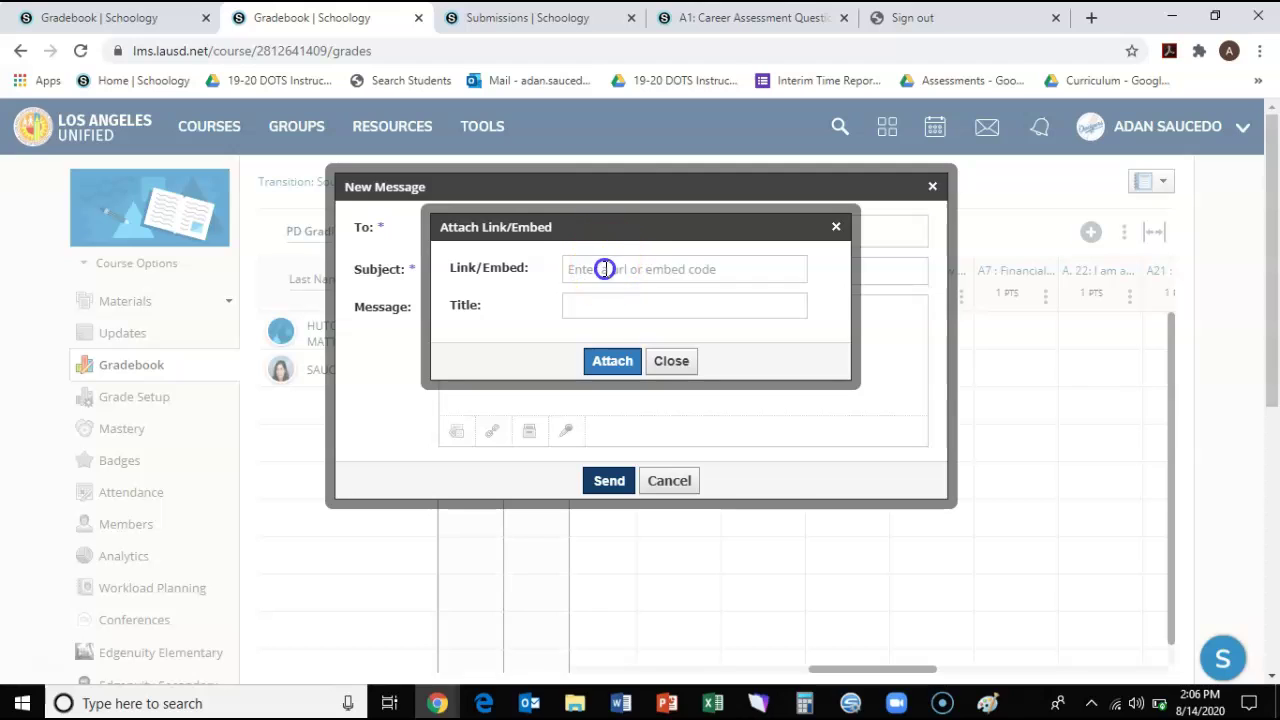
key("ctrl+v")
left_click(596, 309)
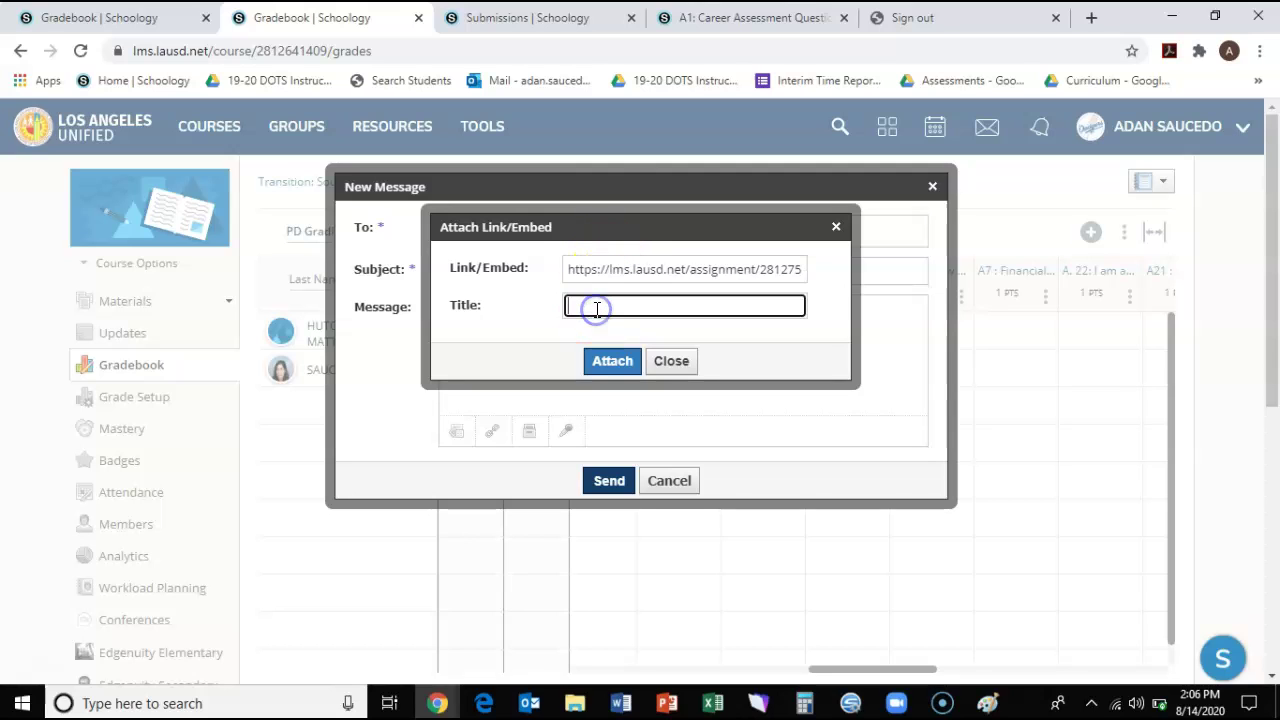
left_click(668, 368)
Paste the assignment link back into the message body and cancel the message without sending it.
left_click(613, 351)
key("ctrl+v")
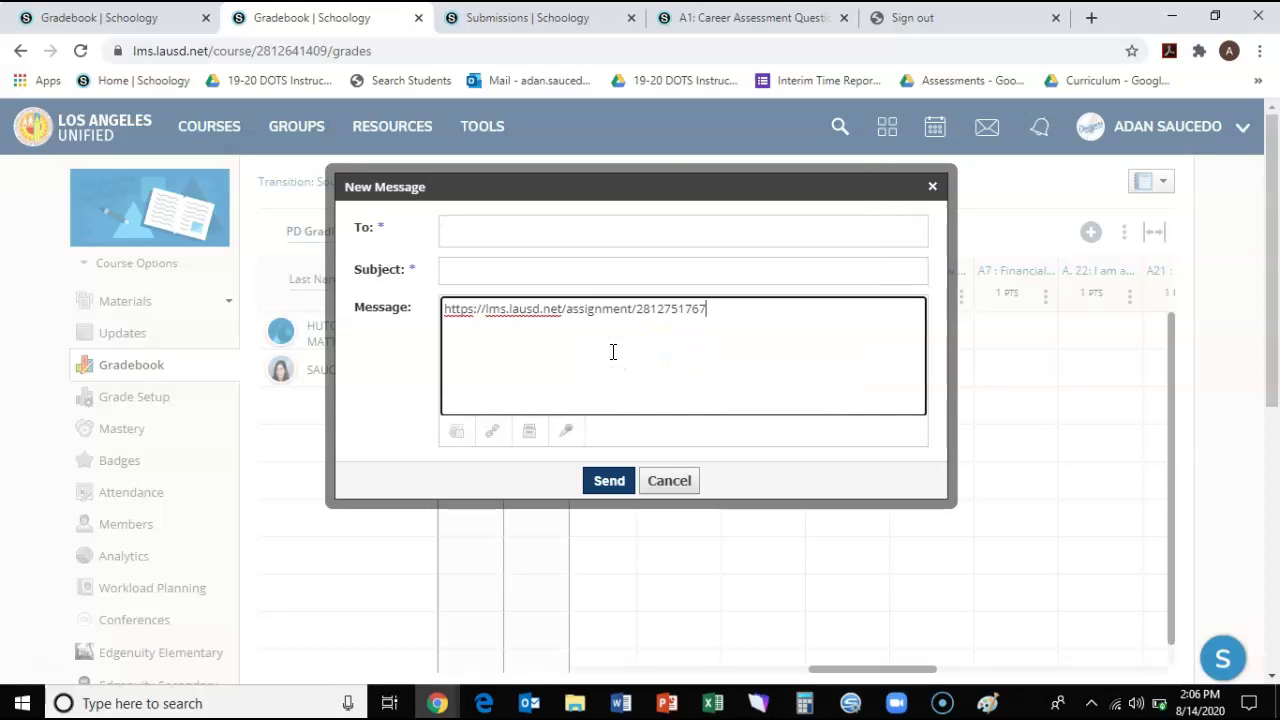
triple_click(649, 363)
left_click(771, 317)
left_click(669, 480)
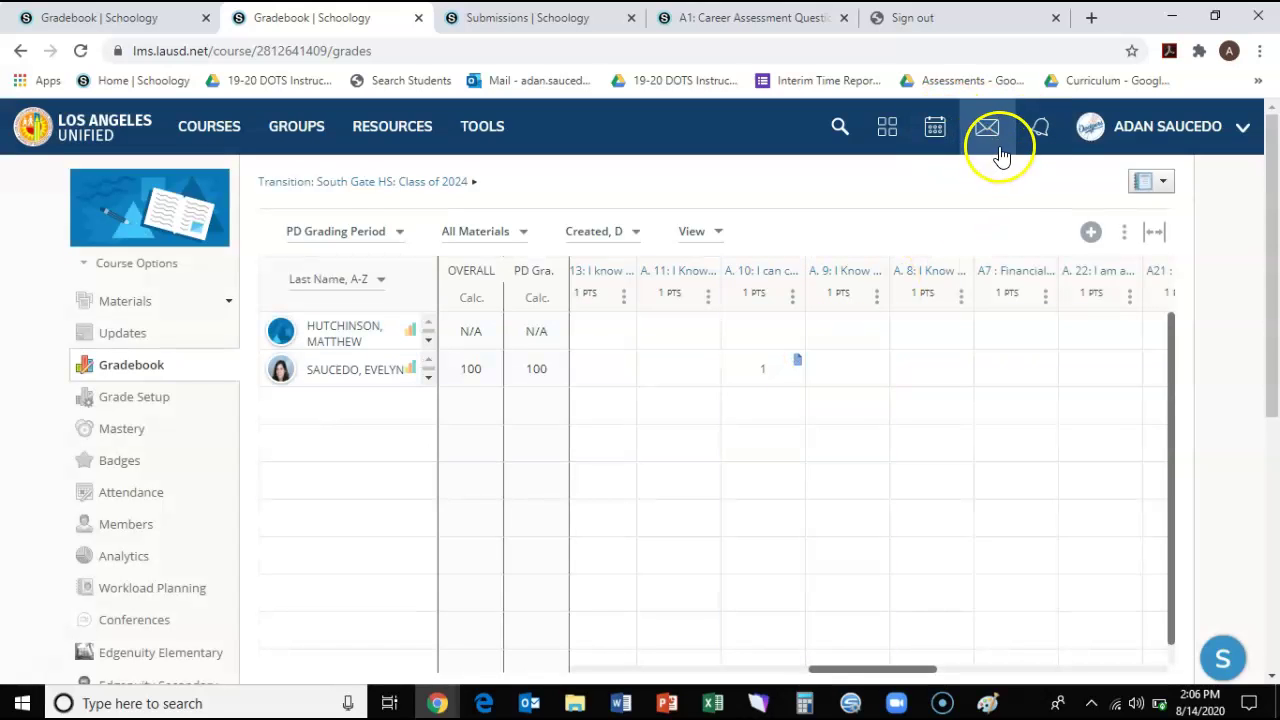
Start a course message to All Members, view the recipient choices, and clear the suggested subject "Absent on 7/8/20".
left_click(120, 268)
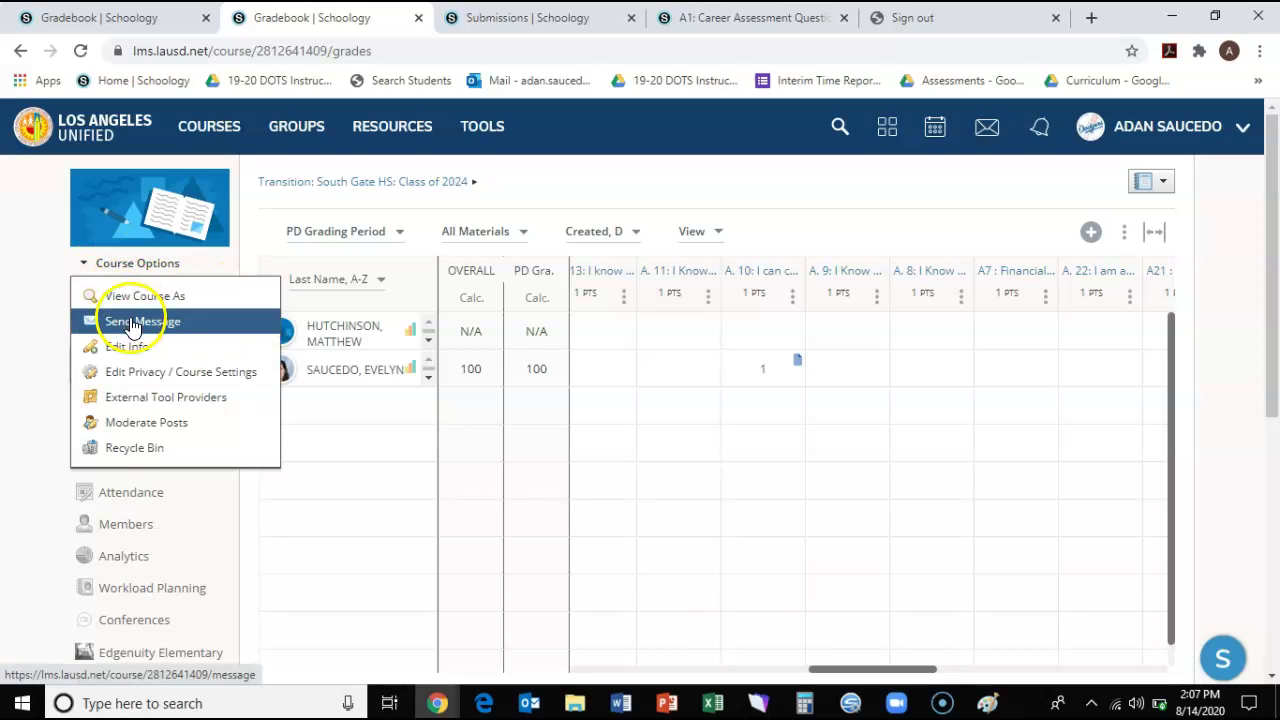
left_click(130, 320)
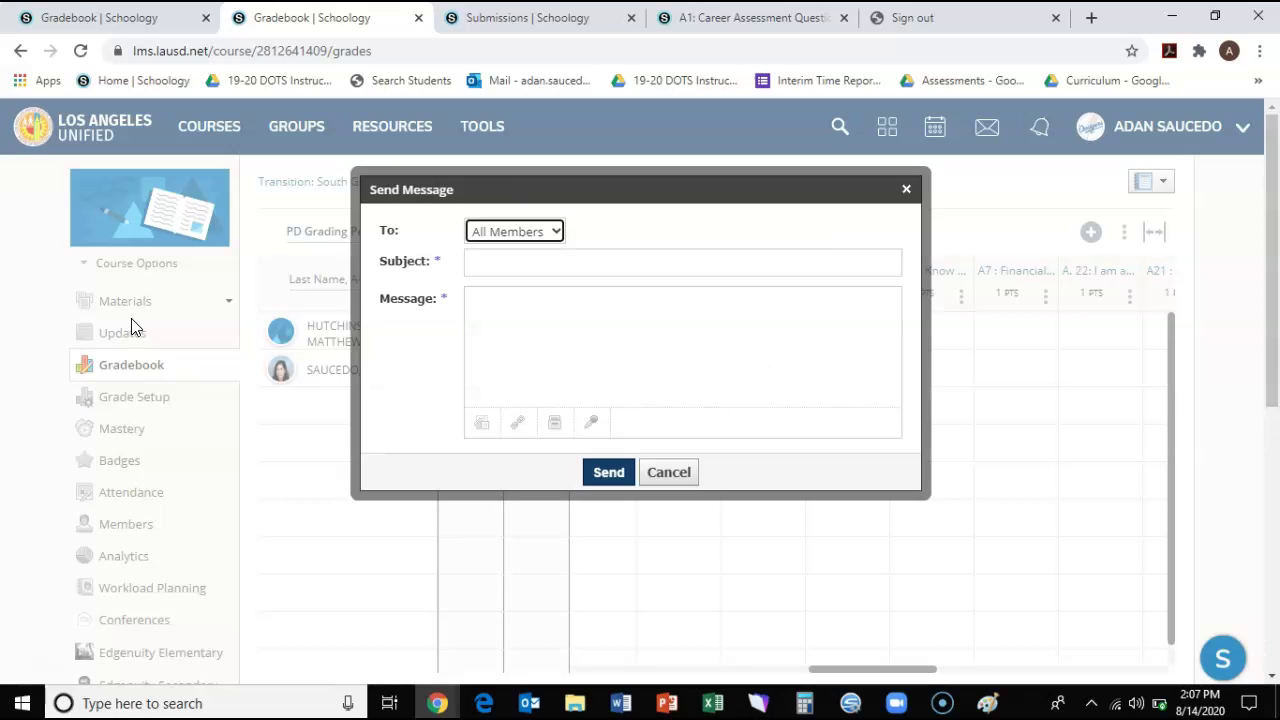
left_click(544, 231)
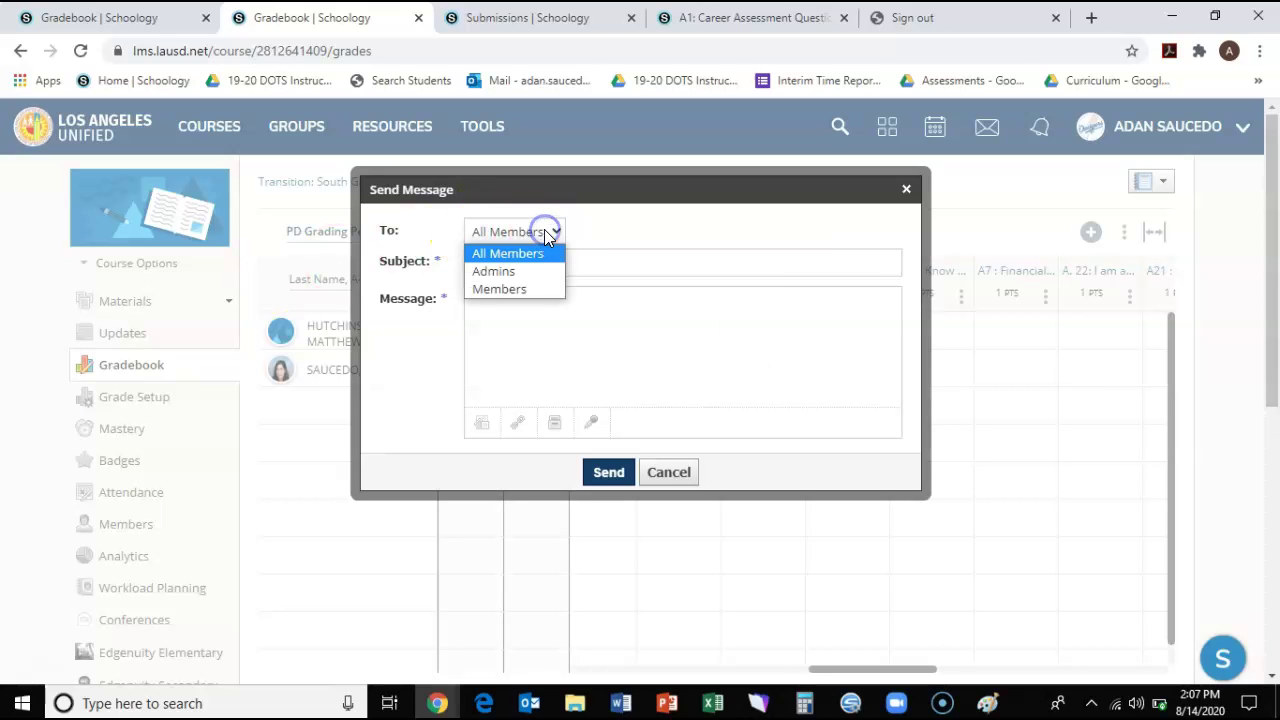
left_click(609, 262)
left_click(597, 334)
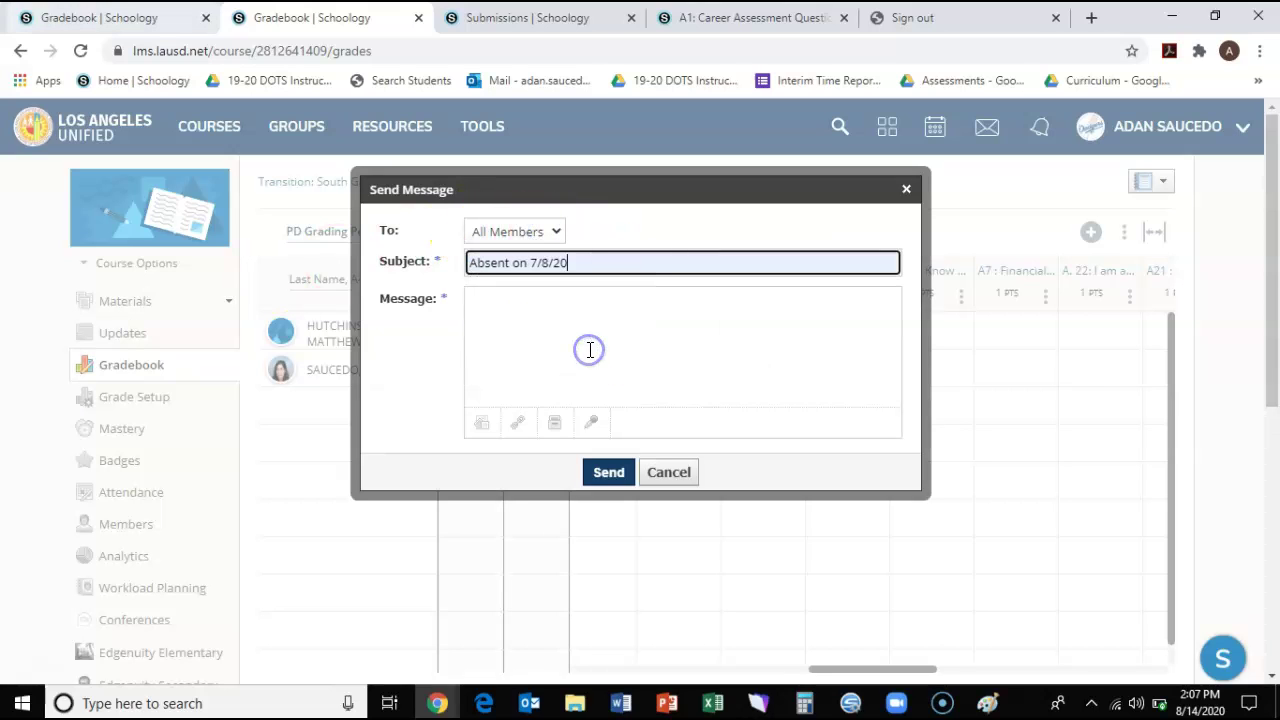
triple_click(572, 262)
key("BackSpace")
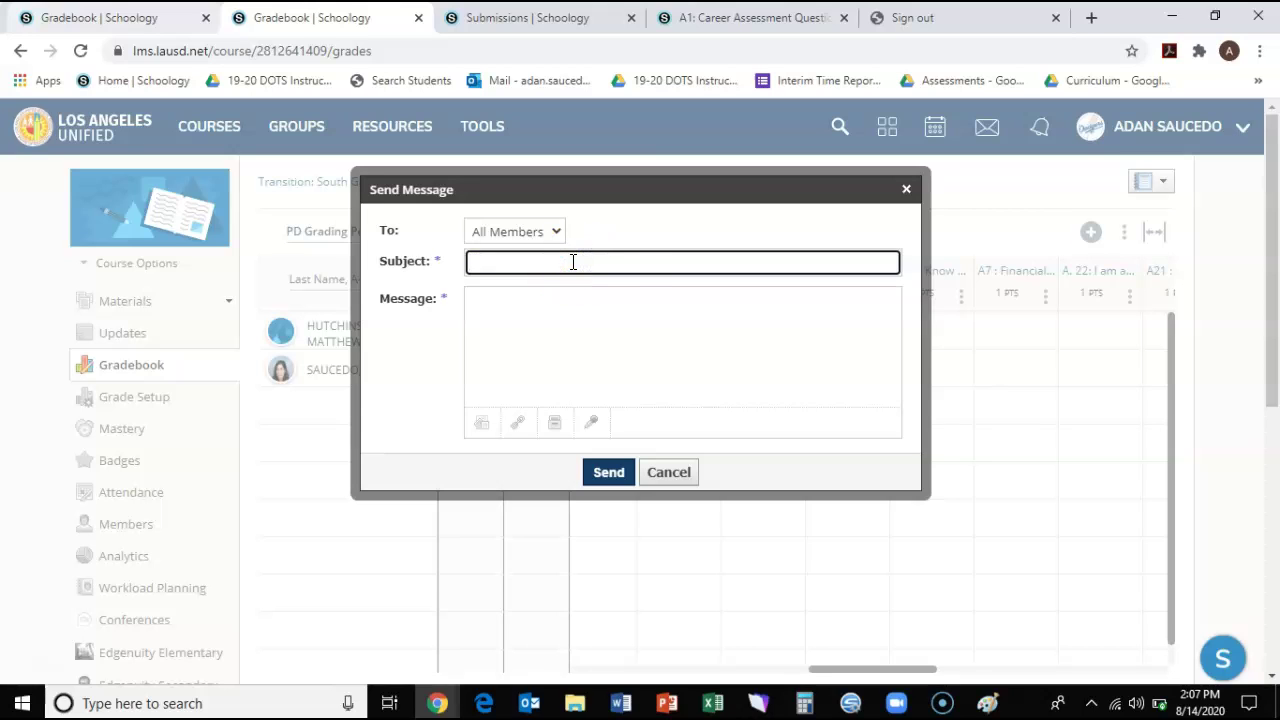
Paste the A. 8 assignment link into the course message body, clear it, and cancel the message without sending.
left_click(584, 360)
key("ctrl+v")
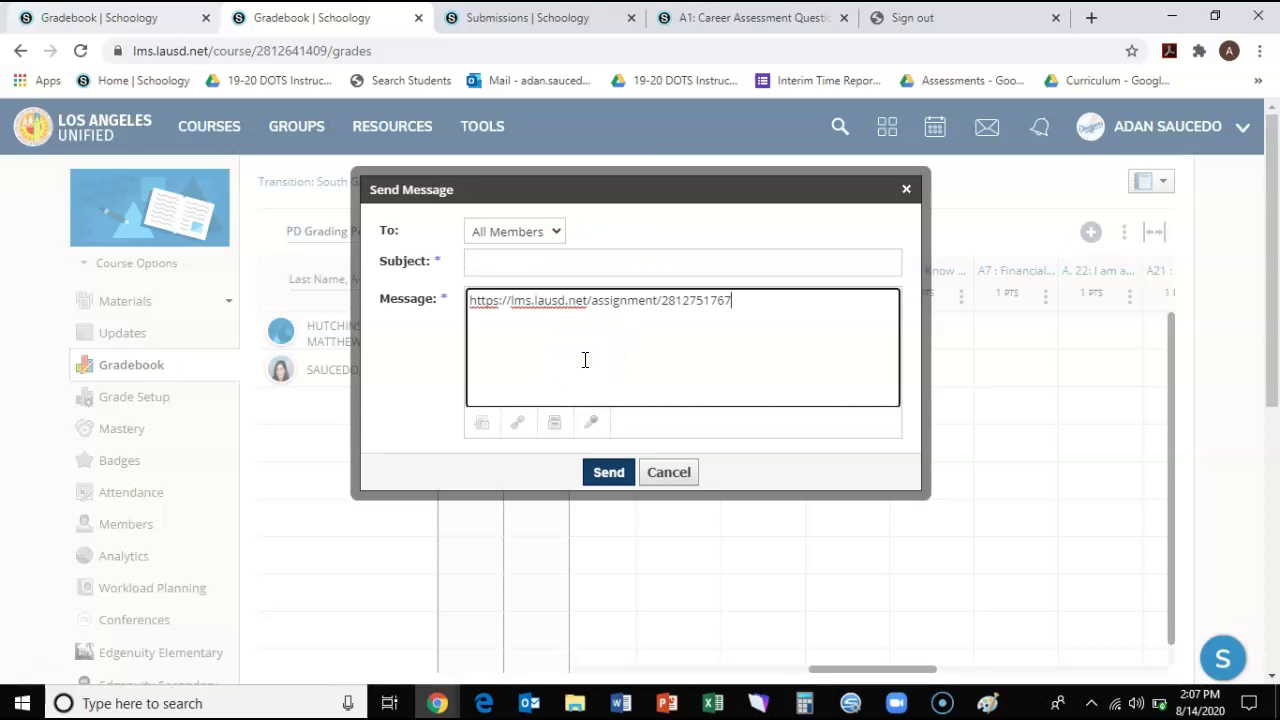
key("ctrl+a")
key("BackSpace")
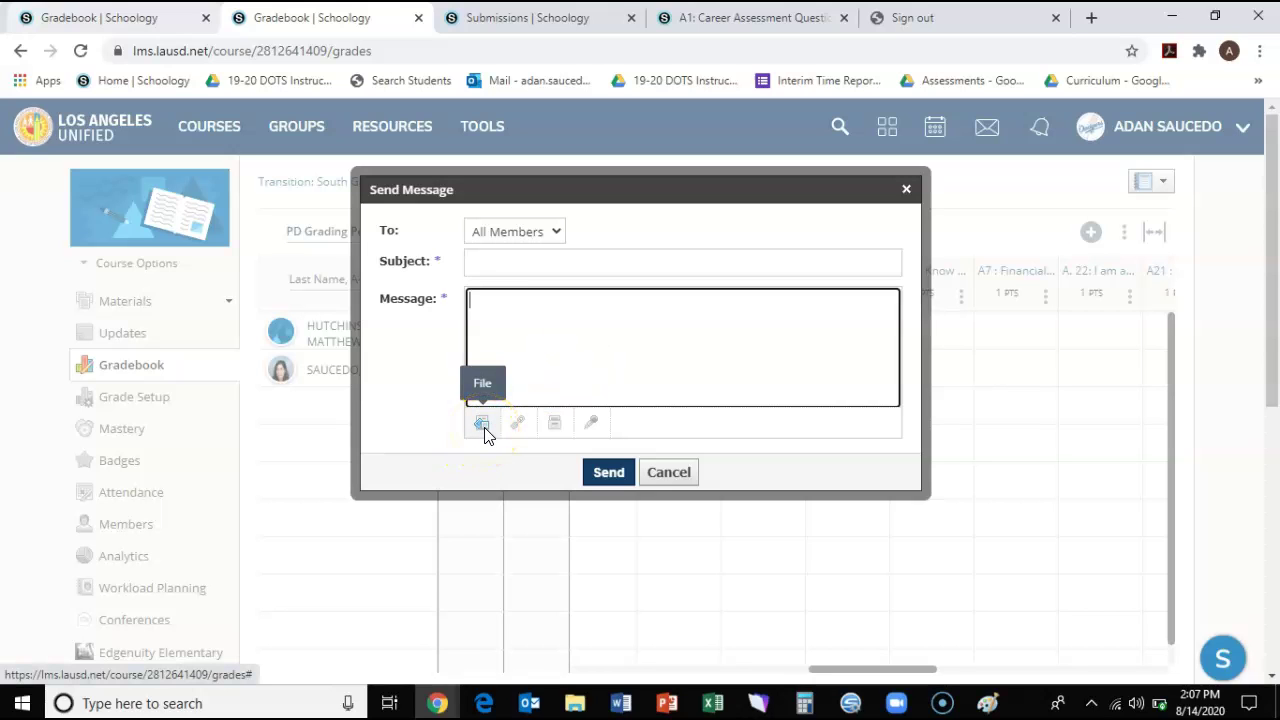
left_click(669, 477)
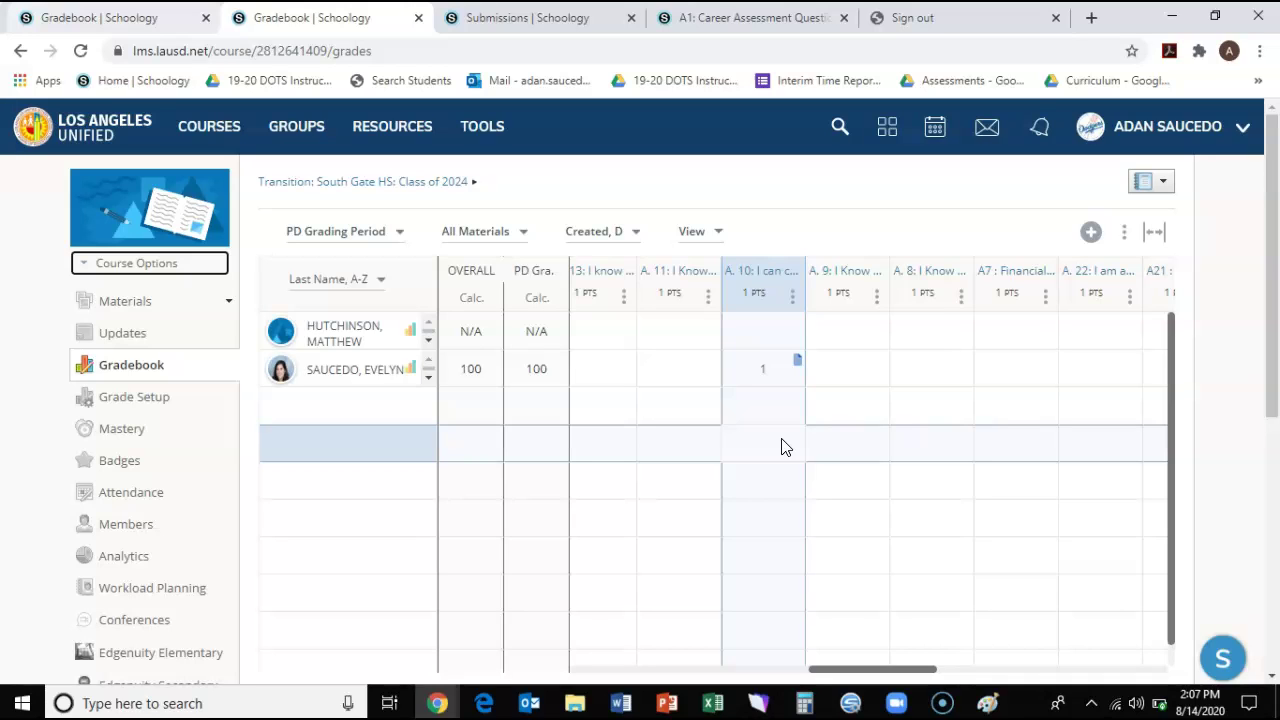
scroll(766, 514, "right", 3)
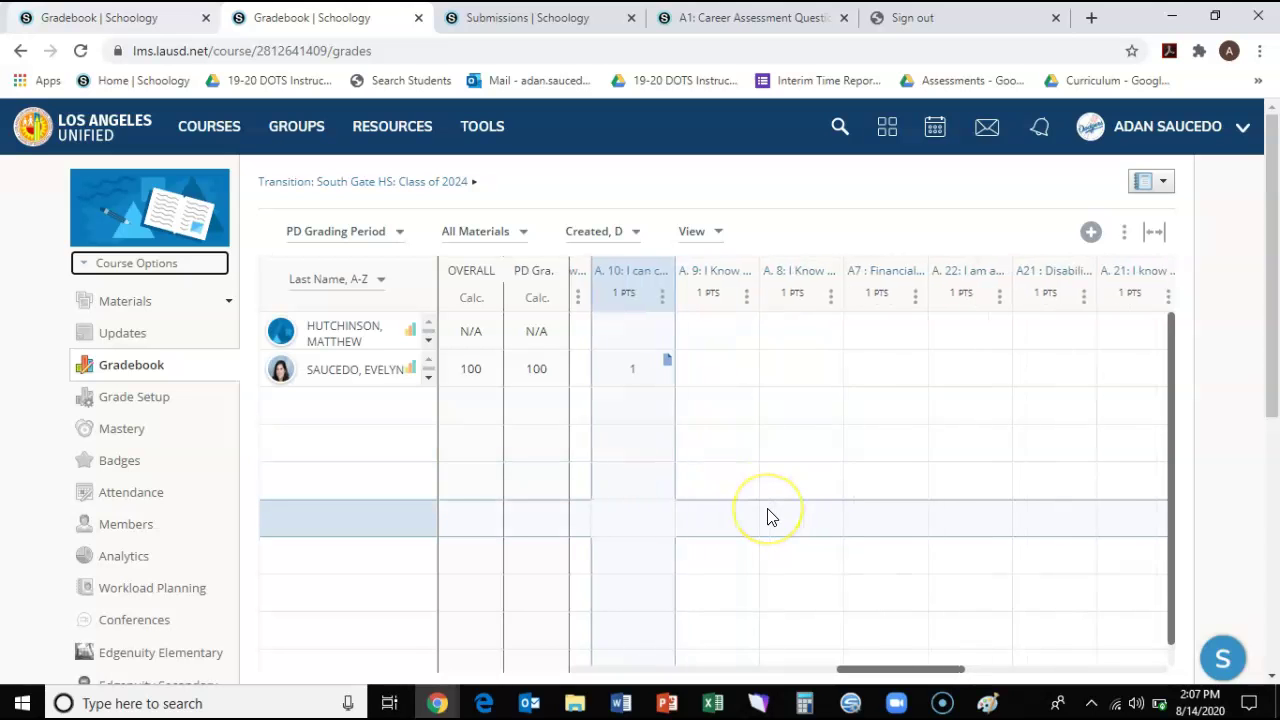
scroll(767, 516, "left", 5)
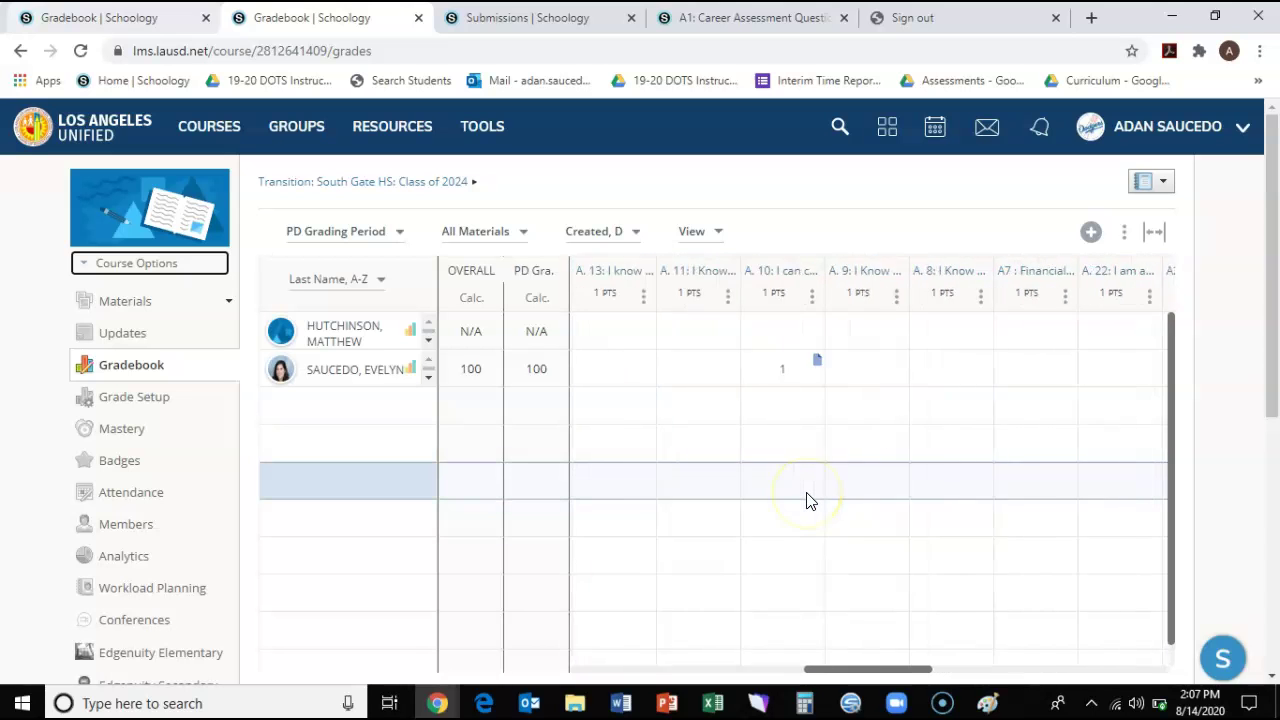
scroll(810, 500, "right", 1)
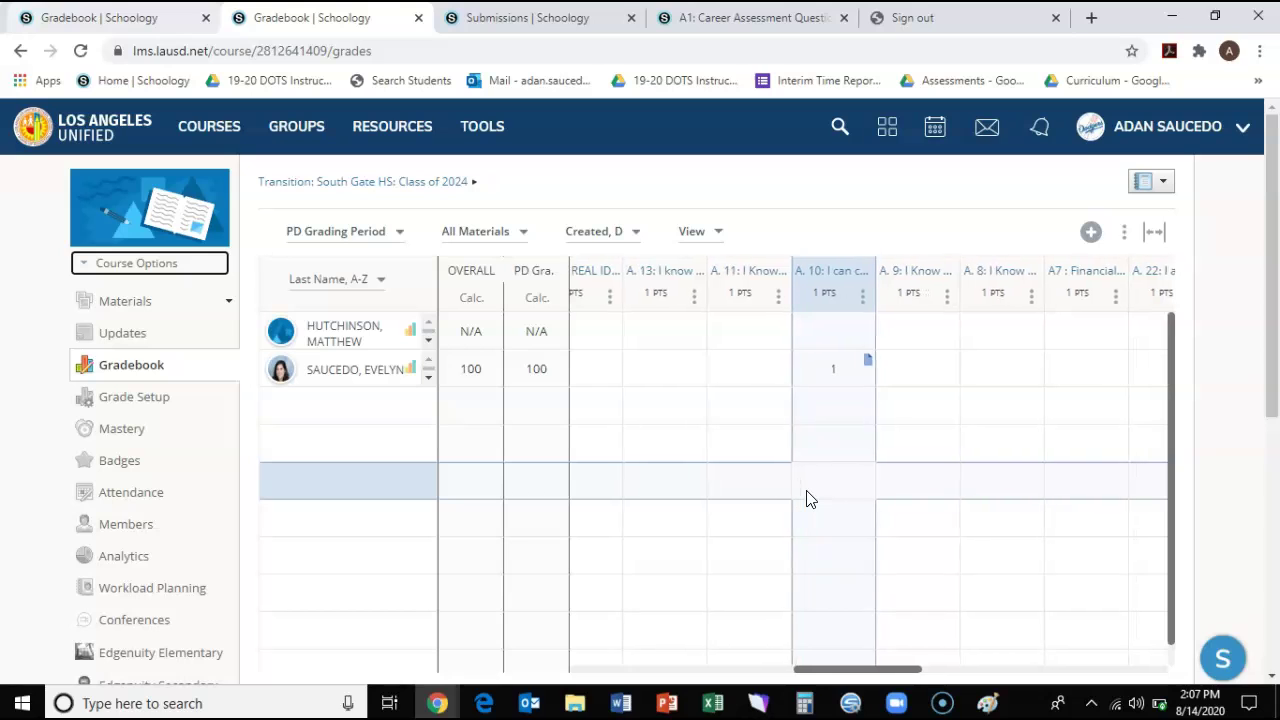
scroll(806, 500, "right", 1)
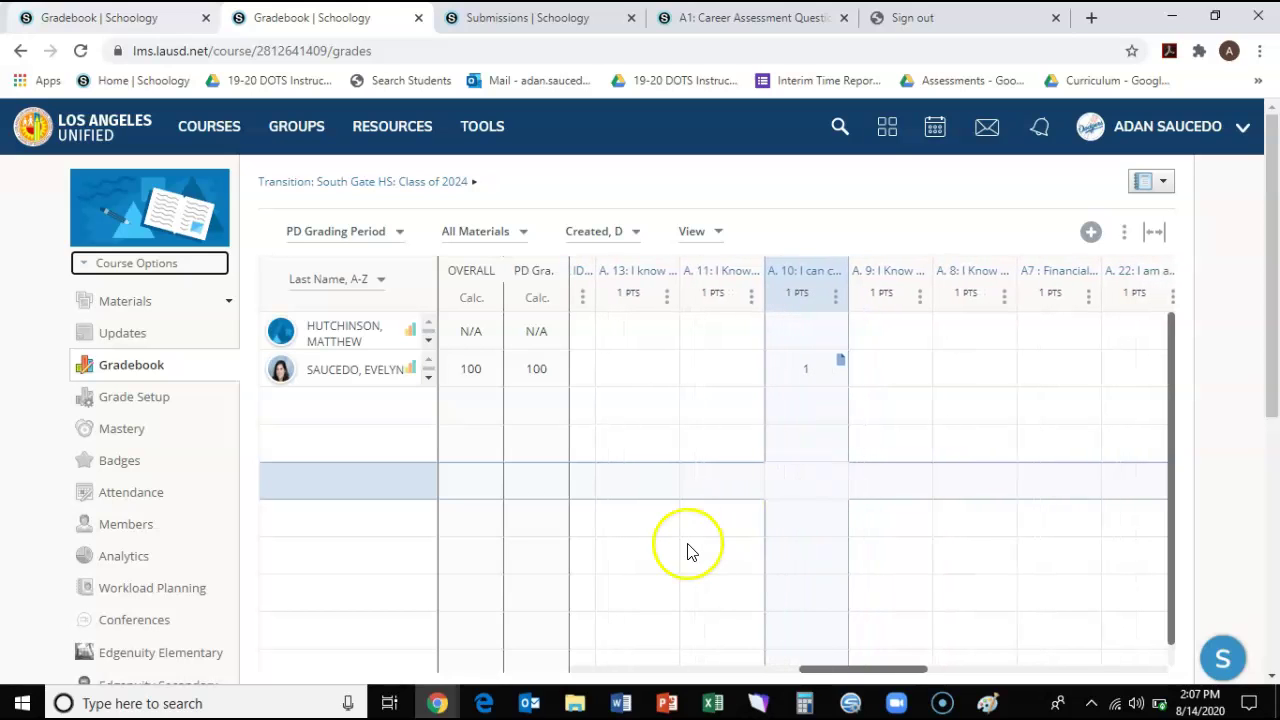